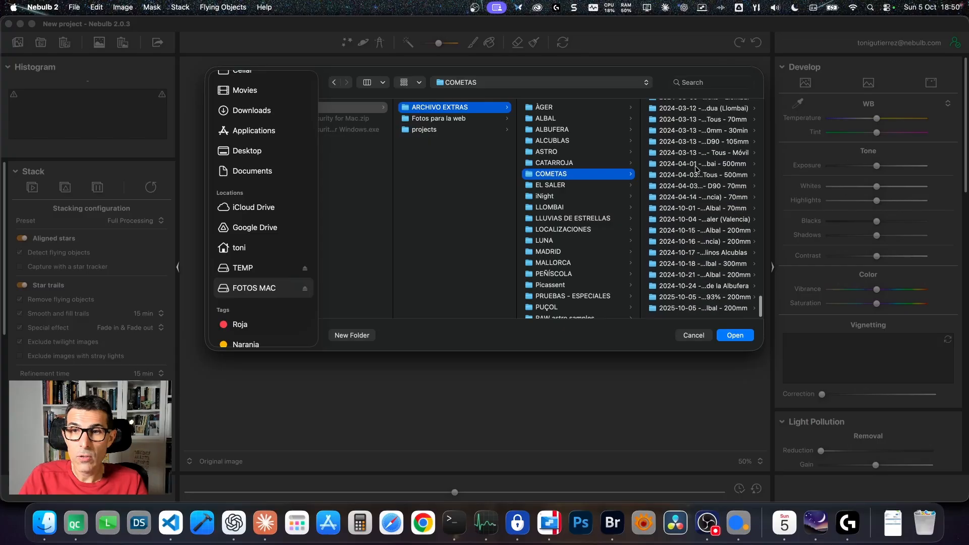
Import the image folder "2025-10-05 - C-2025 A6 (Lemmon) - Albal - 200mm" from the COMETAS folder
click(713, 308)
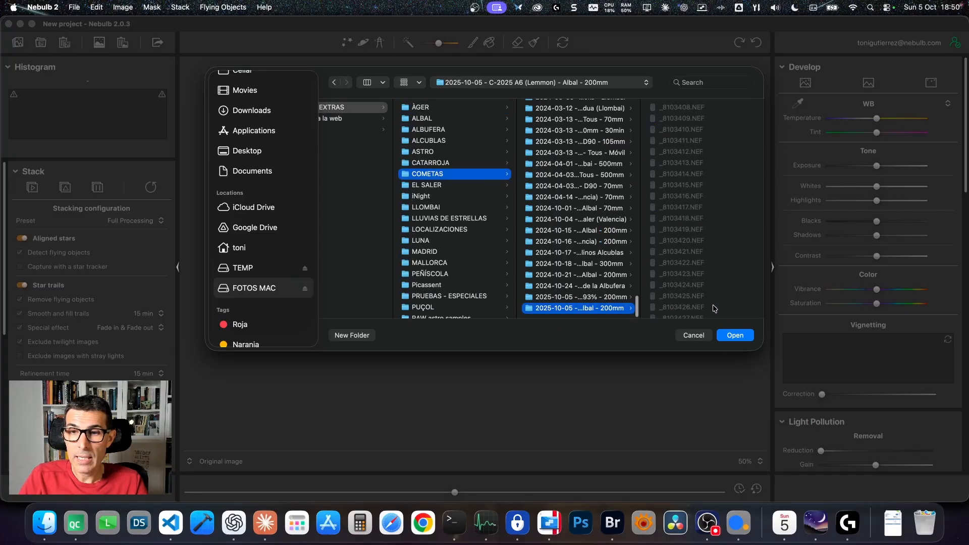
drag(638, 106, 734, 107)
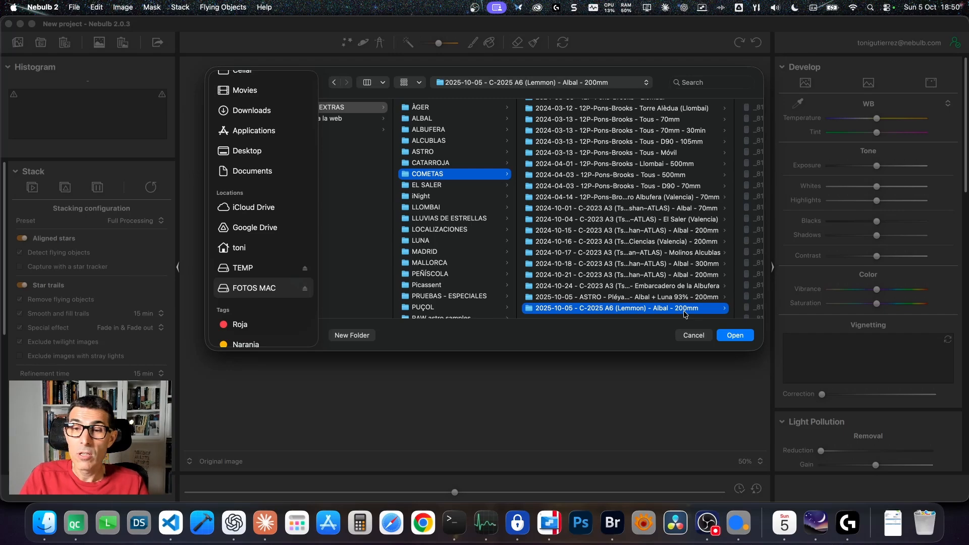
click(735, 336)
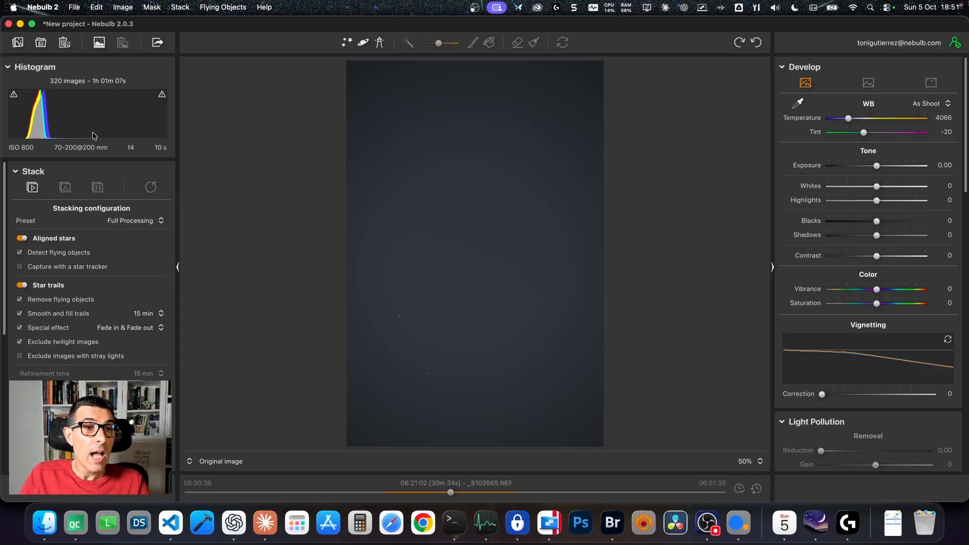
Review the stacking settings and the imported first, base and last images, and examine the comet up close in the base image
scroll(120, 325, down, 5)
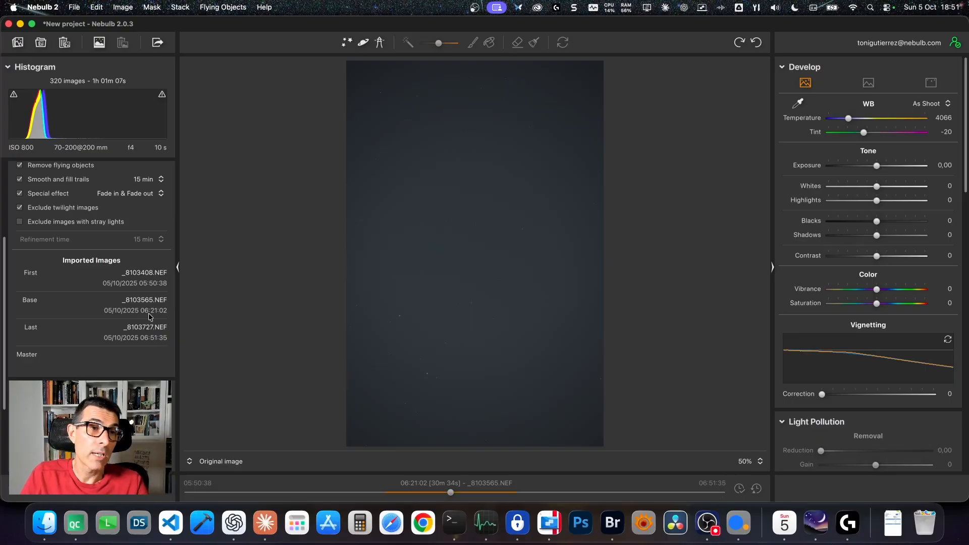
scroll(149, 315, up, 2)
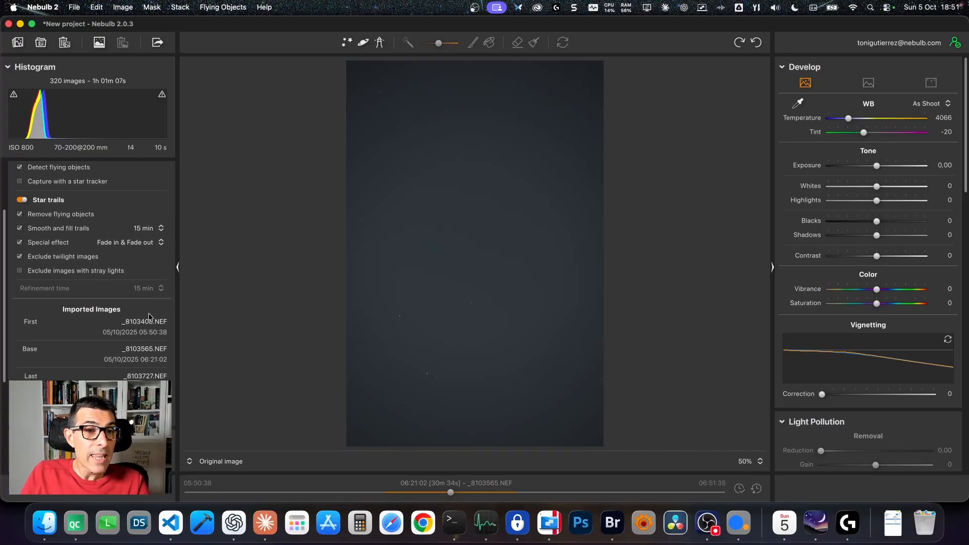
scroll(148, 317, up, 3)
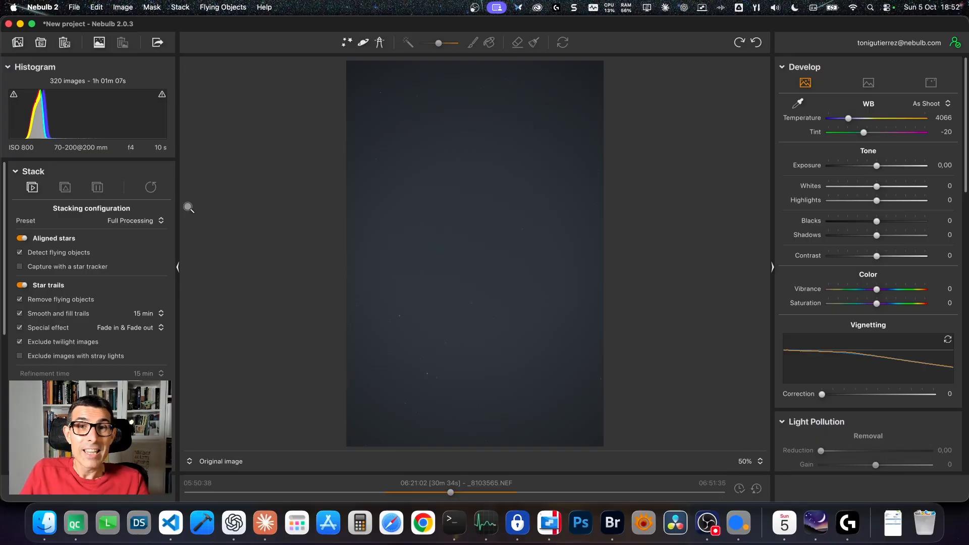
click(475, 305)
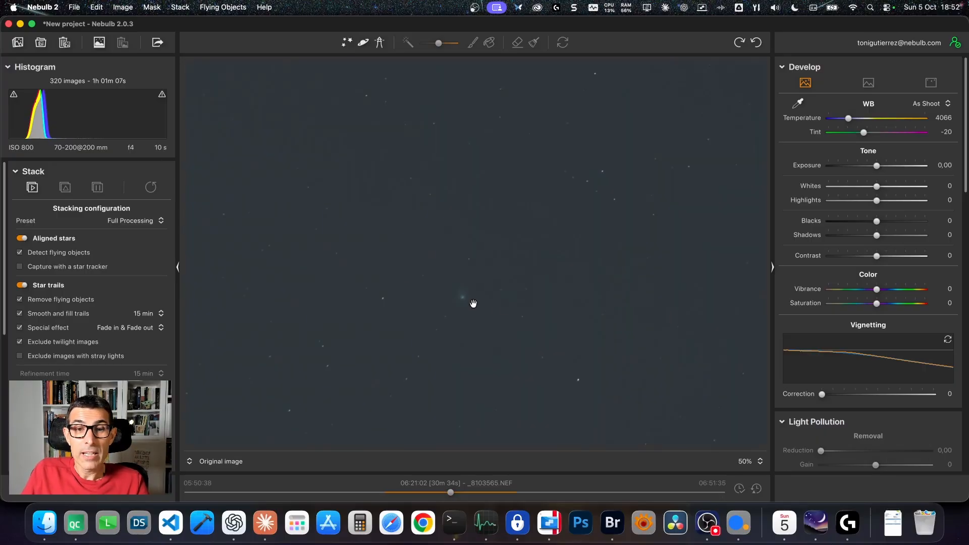
drag(485, 303, 538, 232)
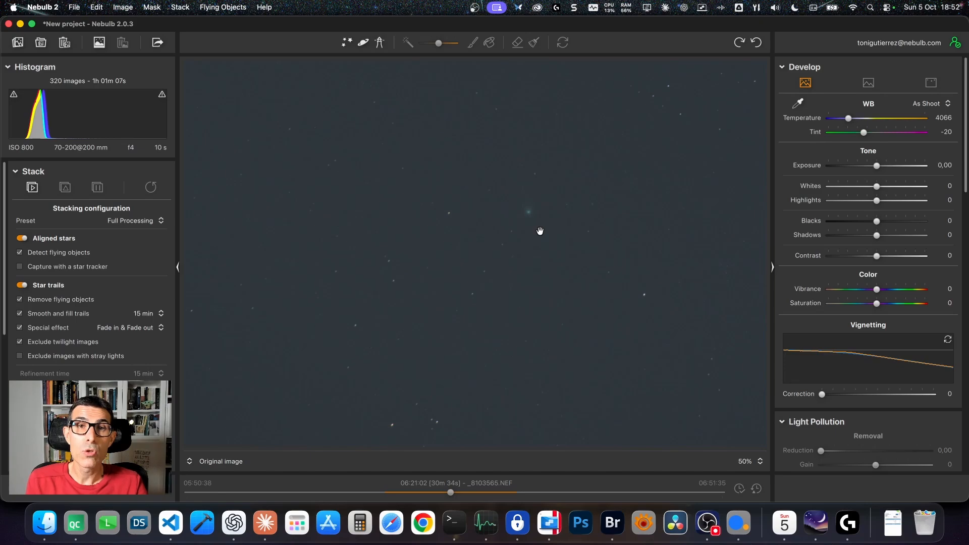
drag(518, 226, 601, 197)
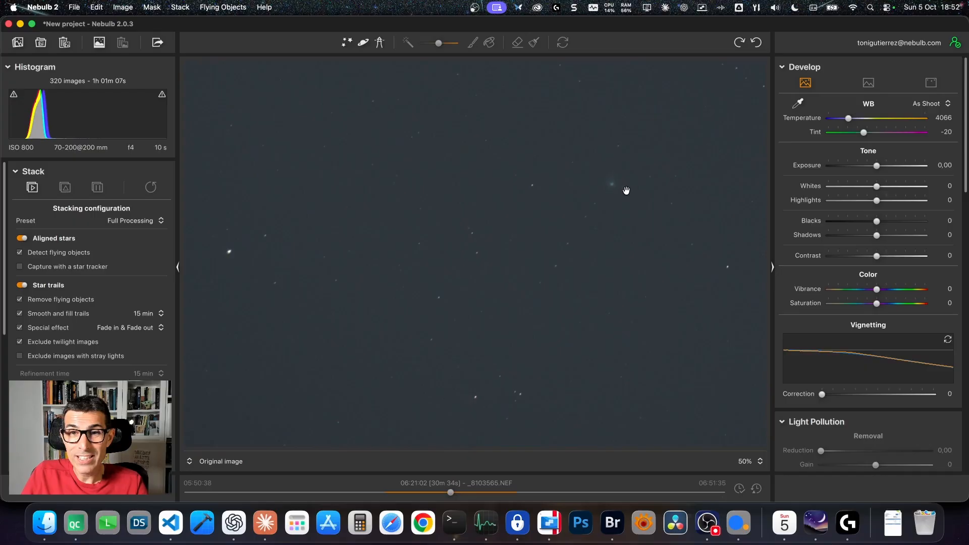
drag(627, 192, 584, 193)
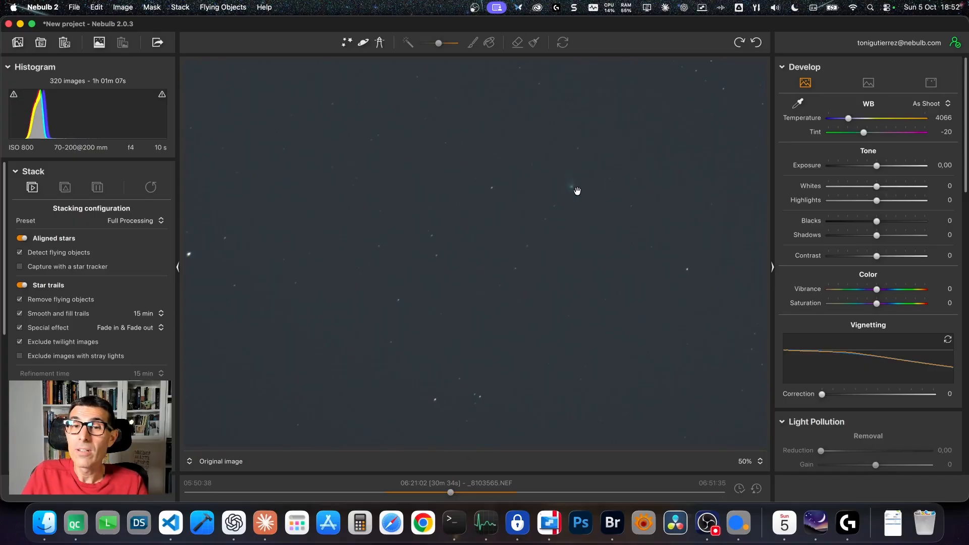
mouse_move(577, 191)
mouse_down()
mouse_move(562, 205)
mouse_move(552, 199)
mouse_move(560, 188)
mouse_up()
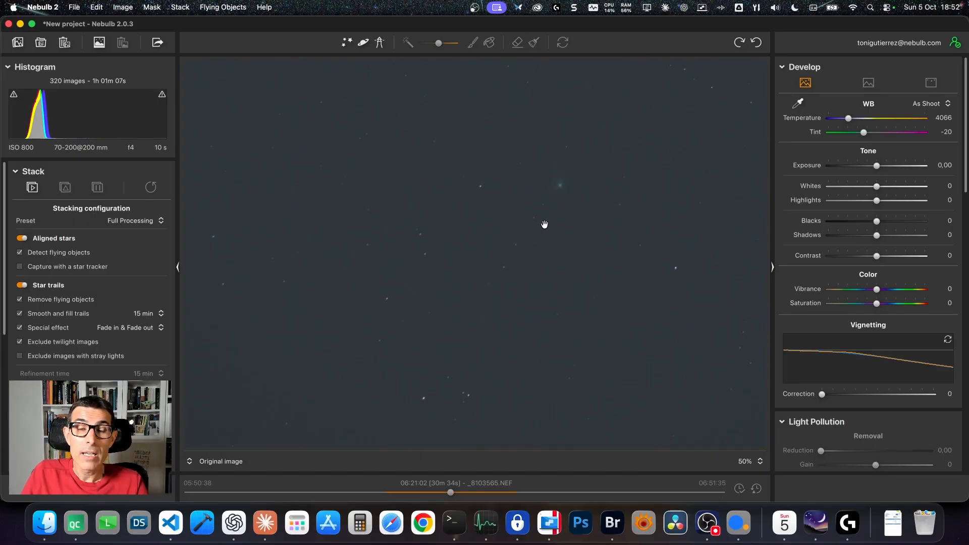
drag(544, 224, 558, 218)
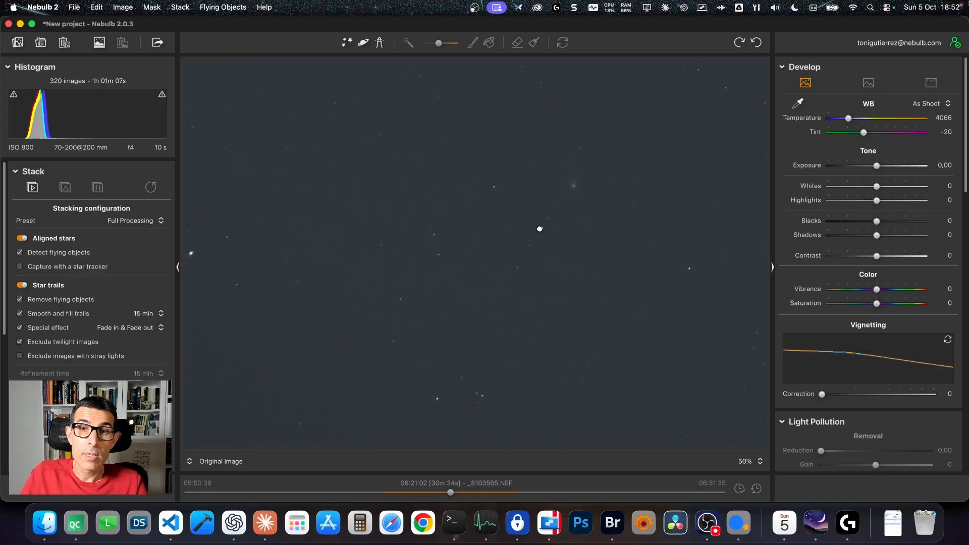
drag(540, 229, 591, 224)
click(612, 184)
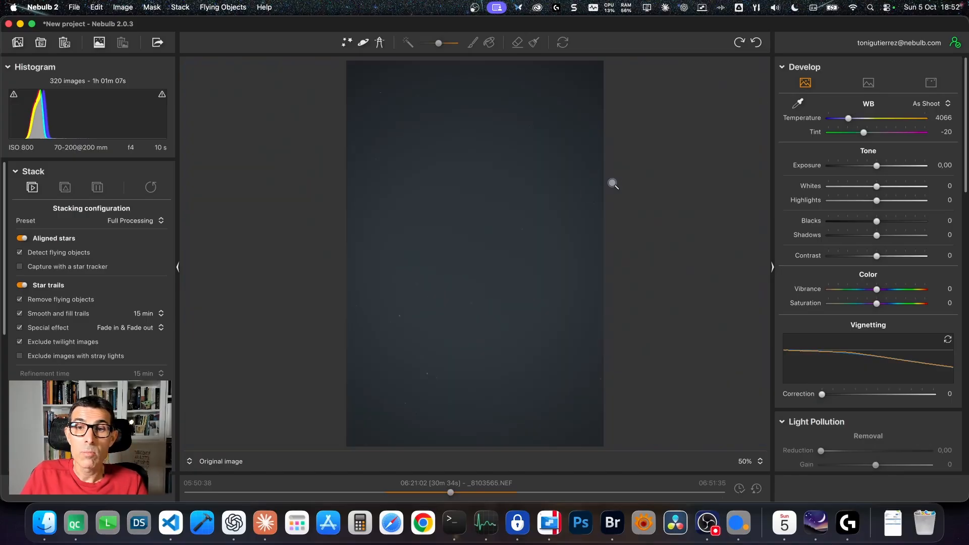
Examine the bright stars in the lower part of the base image up close and compare them with the comet
click(422, 383)
drag(447, 371, 573, 368)
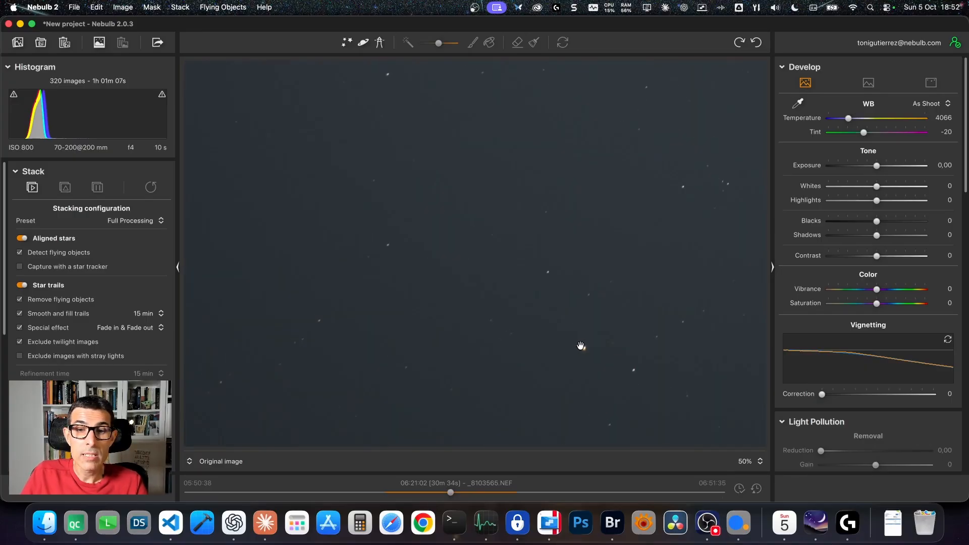
drag(483, 190, 536, 314)
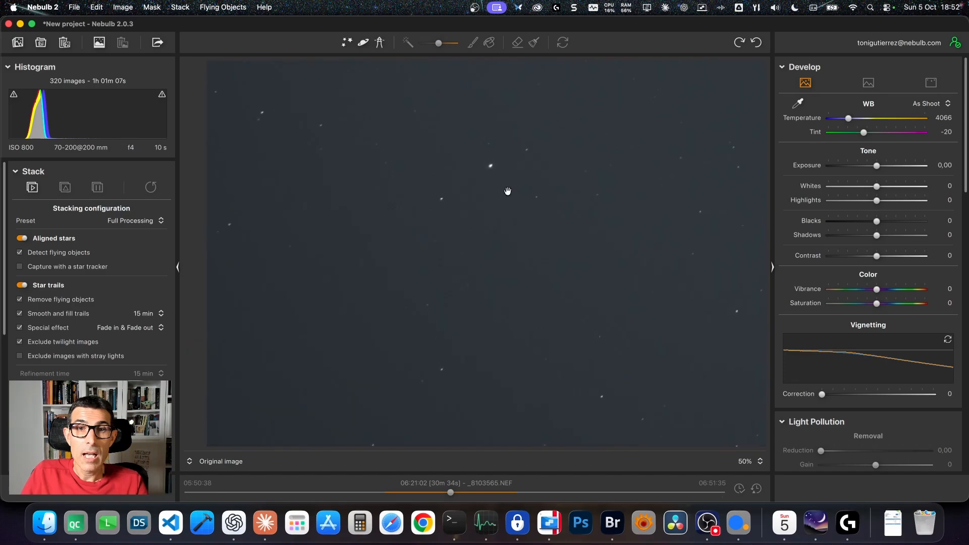
drag(491, 167, 435, 105)
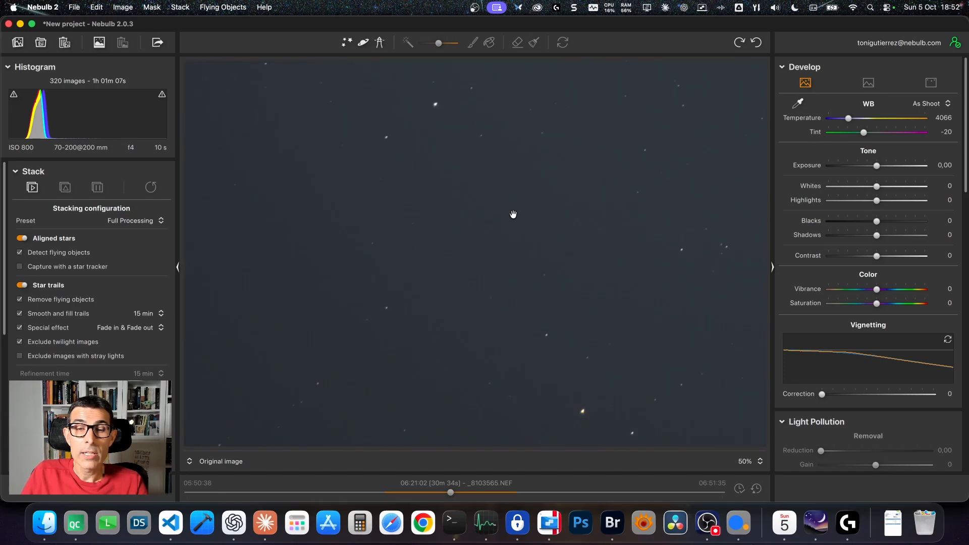
drag(584, 412, 564, 384)
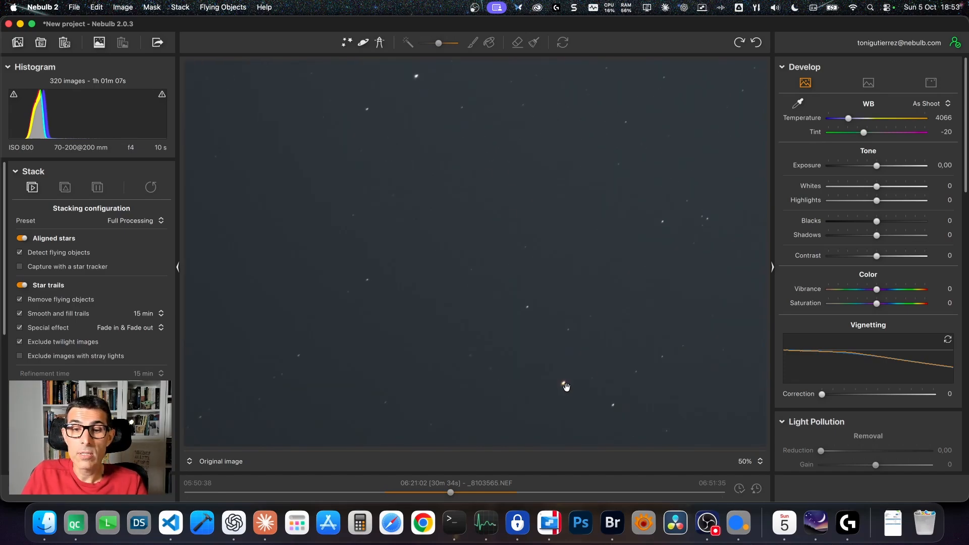
drag(484, 246, 488, 265)
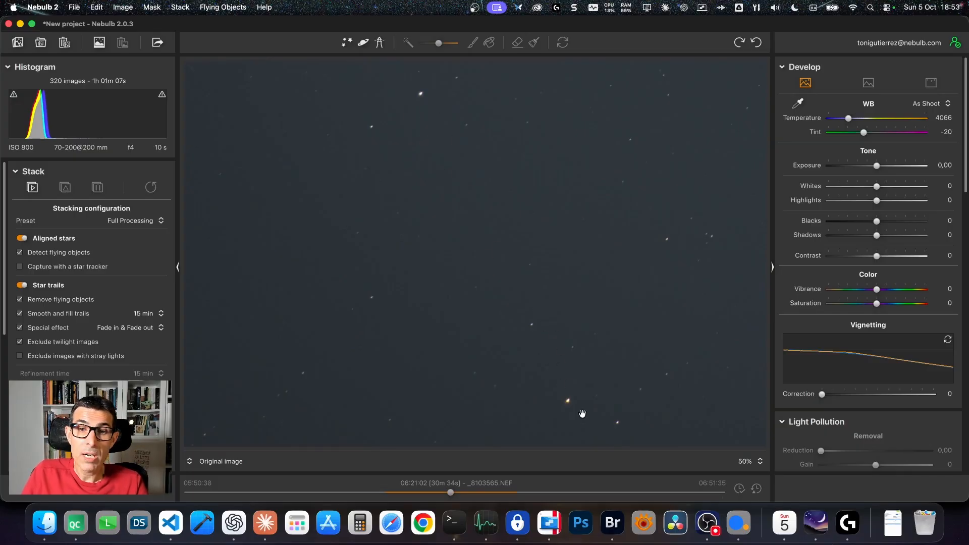
click(562, 223)
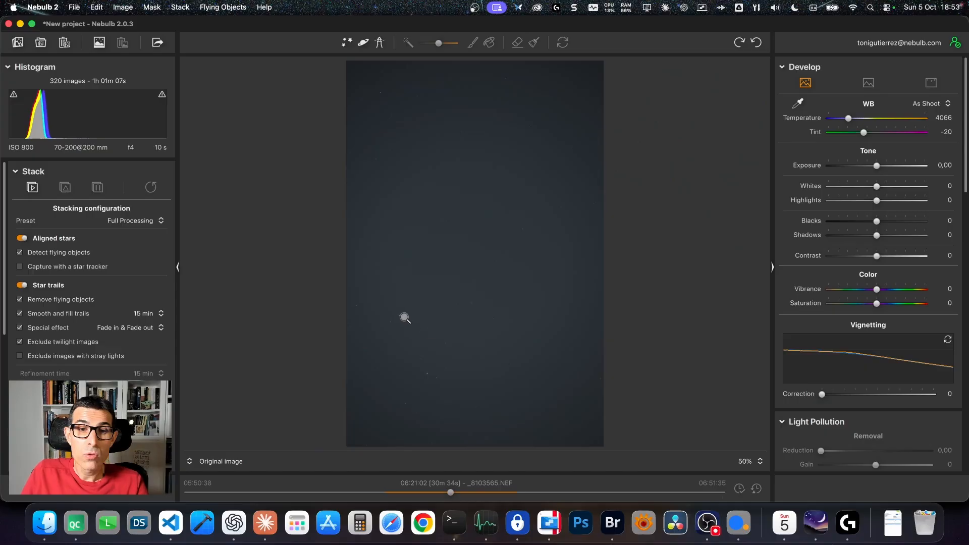
click(473, 303)
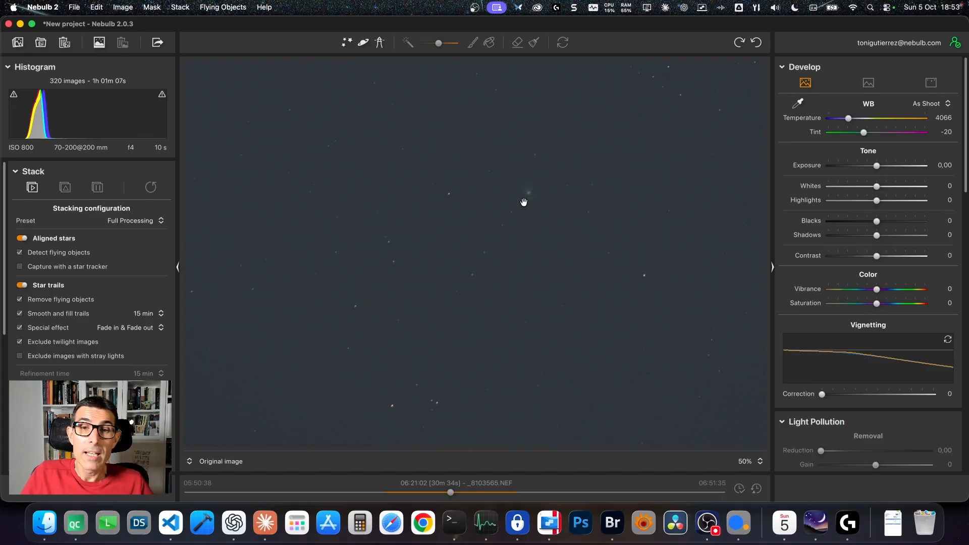
mouse_move(523, 202)
mouse_down()
mouse_move(532, 183)
mouse_move(550, 197)
mouse_move(540, 201)
mouse_up()
click(531, 197)
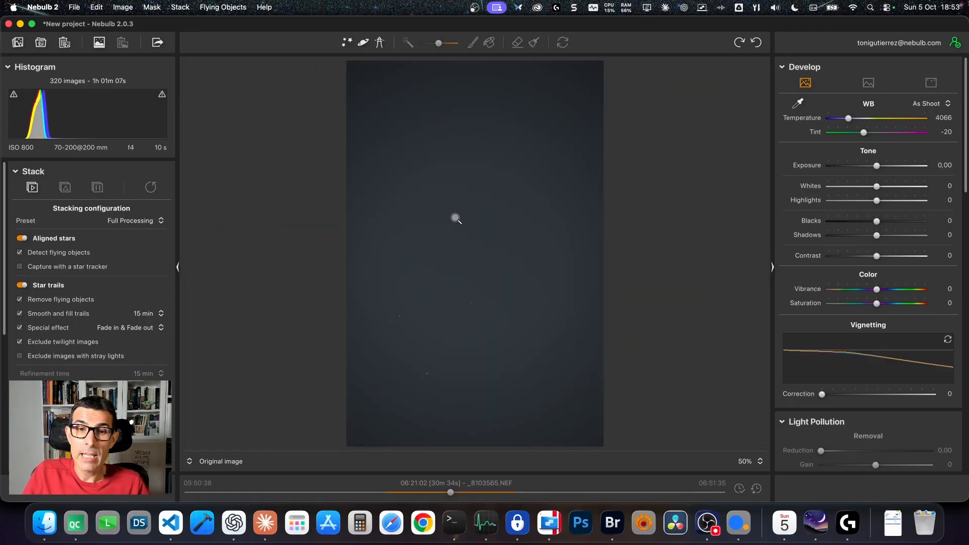
Rotate the image 90° clockwise to landscape orientation and check the comet up close
click(738, 43)
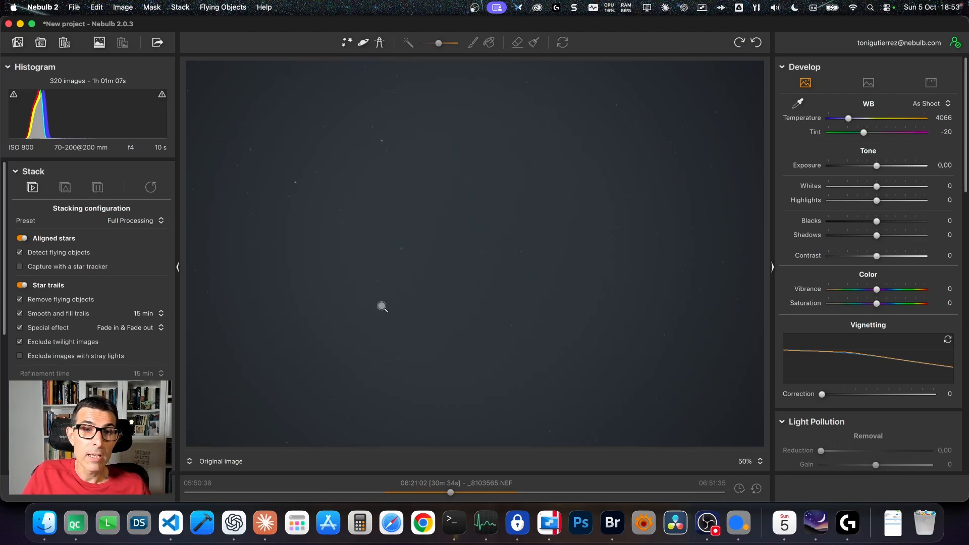
click(404, 248)
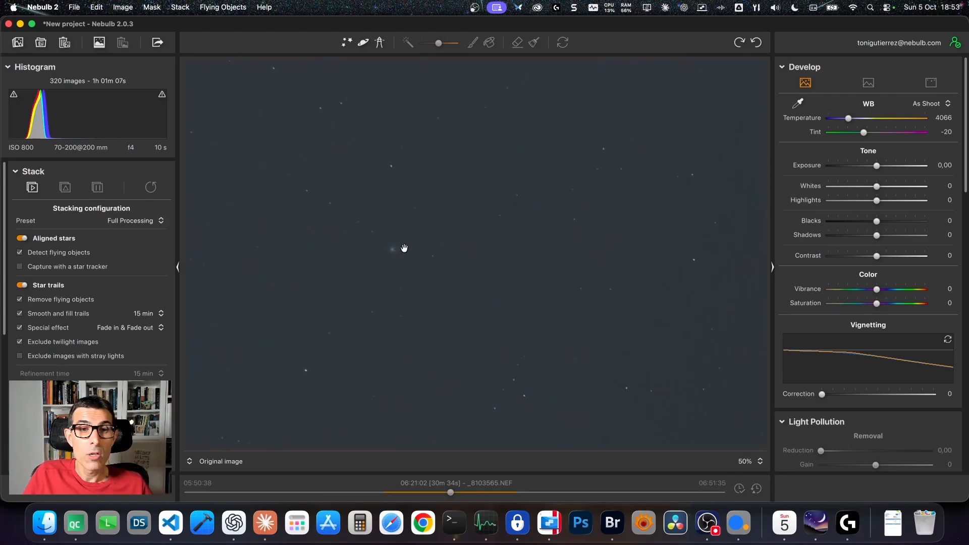
click(557, 271)
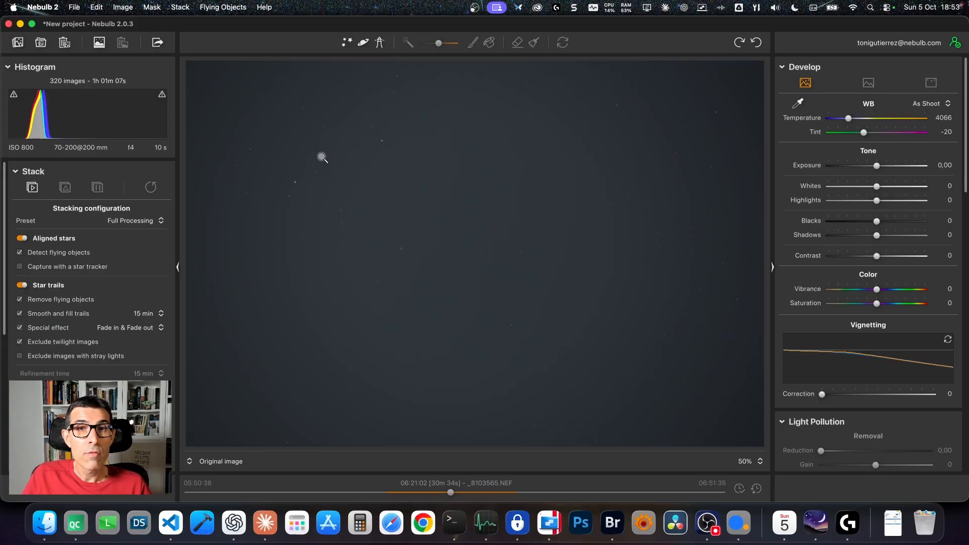
Set the stacking preset to Comet (extra) and enable the option for captures made with a star tracker
click(159, 223)
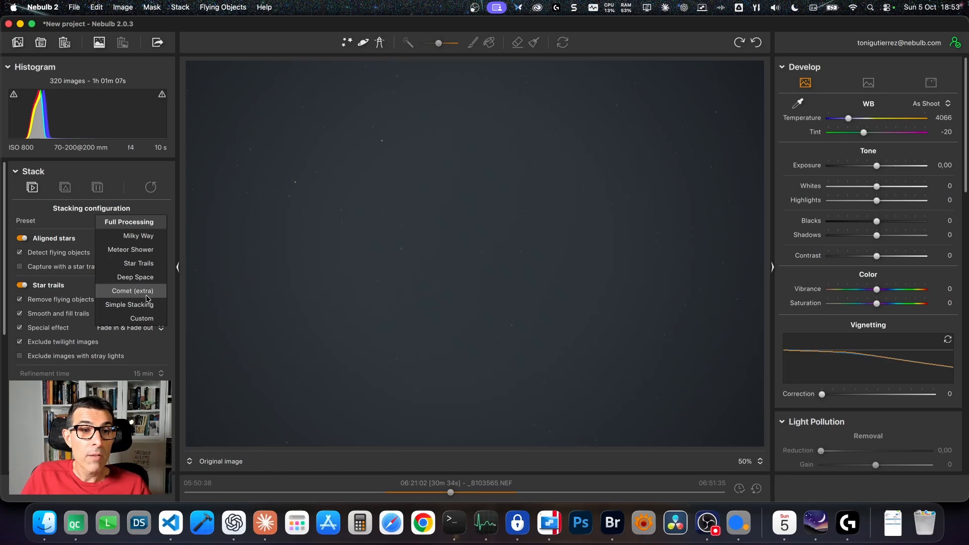
click(118, 292)
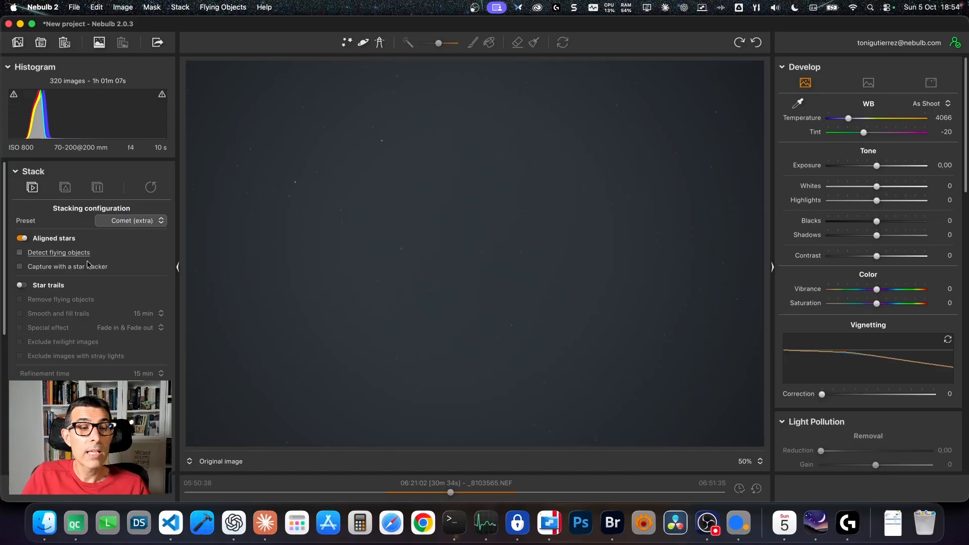
click(20, 271)
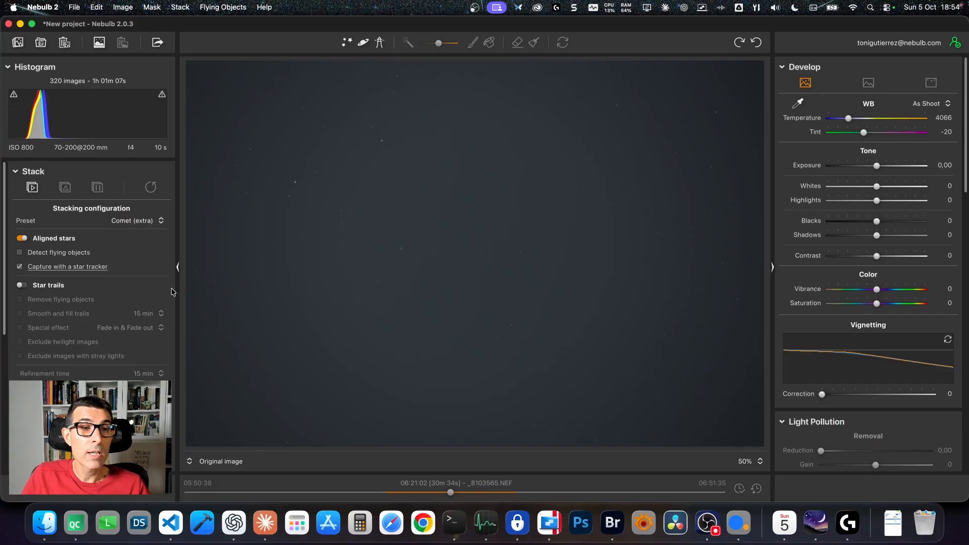
Mark the comet's nucleus with a reduced-size mask brush on the zoomed-in base image, using the comet mask
click(403, 247)
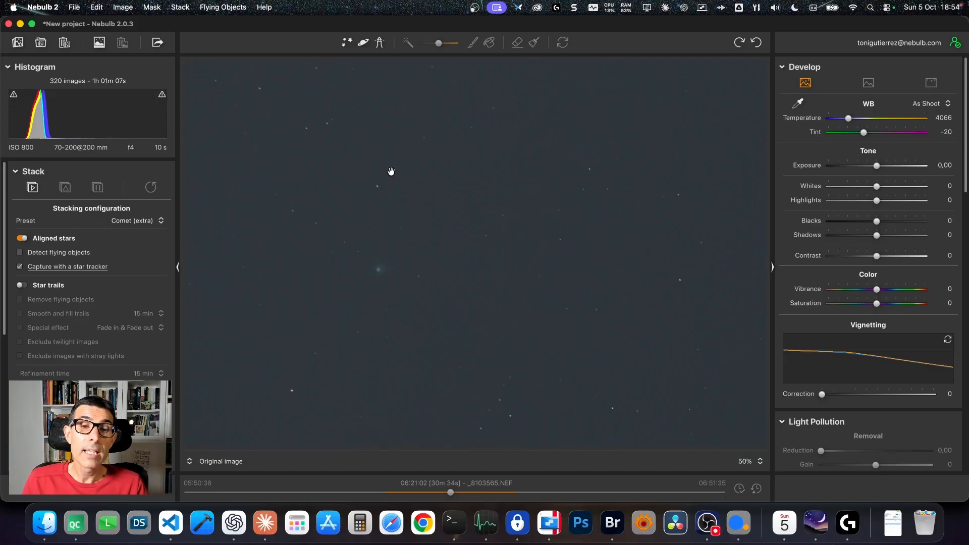
click(363, 45)
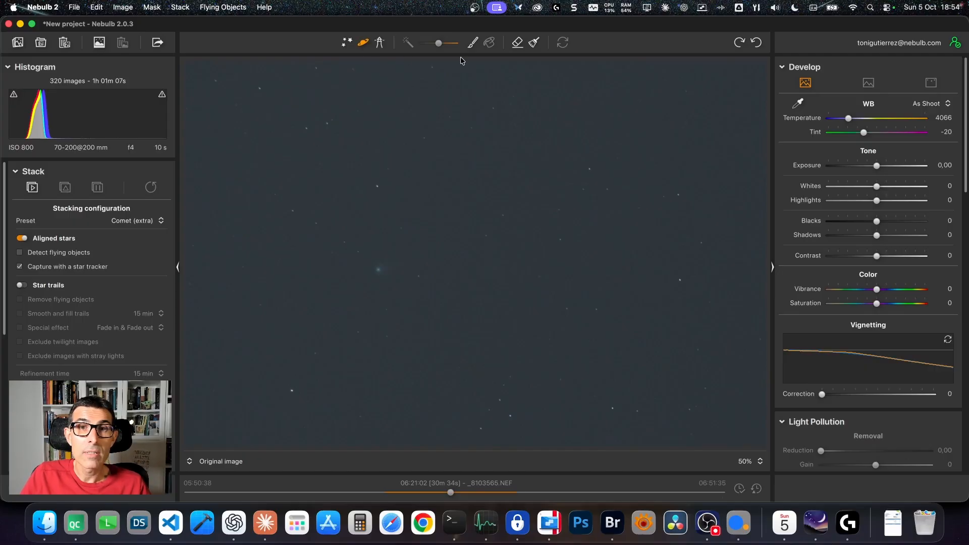
click(471, 46)
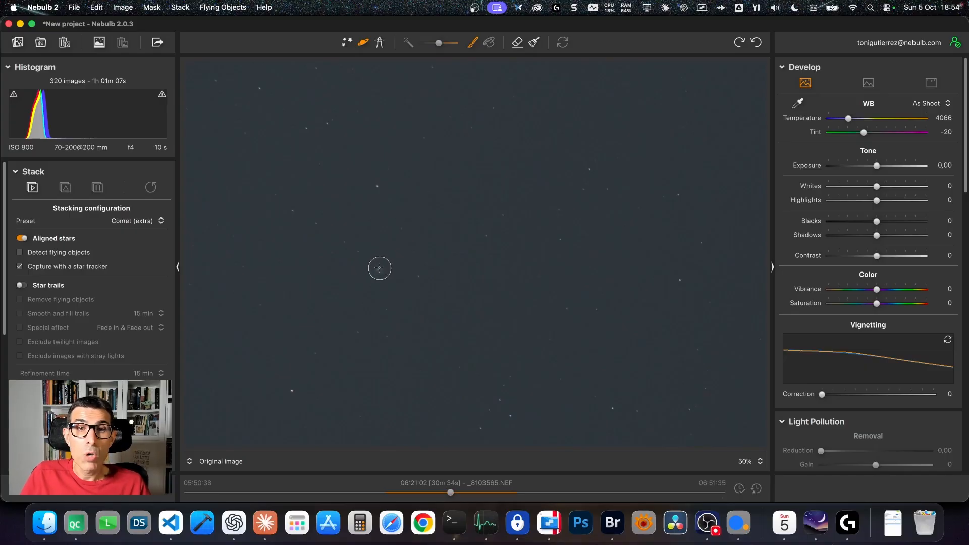
click(379, 268)
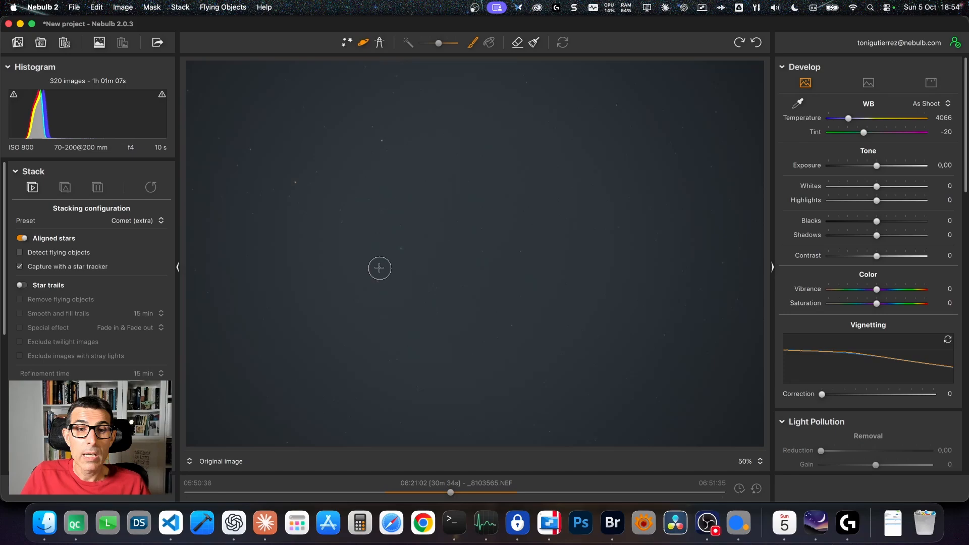
click(401, 248)
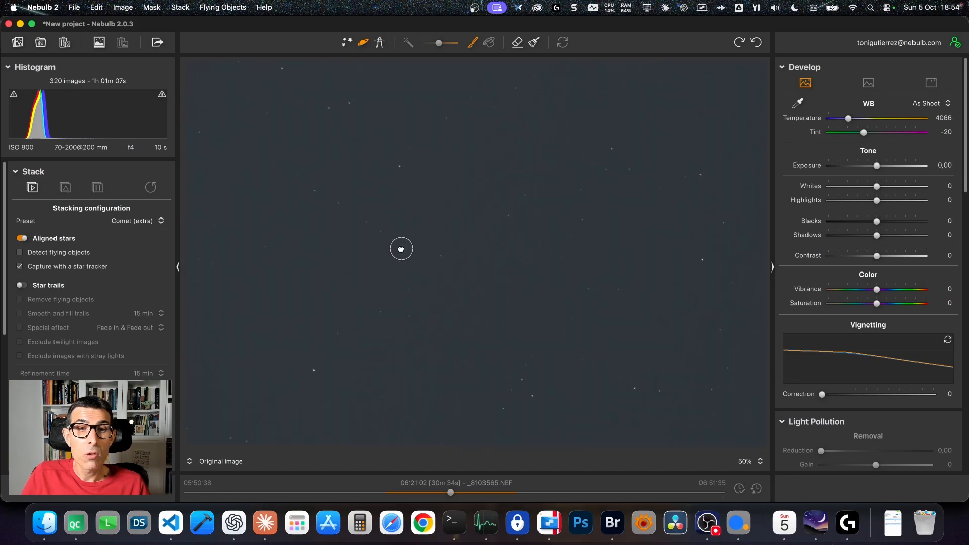
click(401, 248)
click(401, 248)
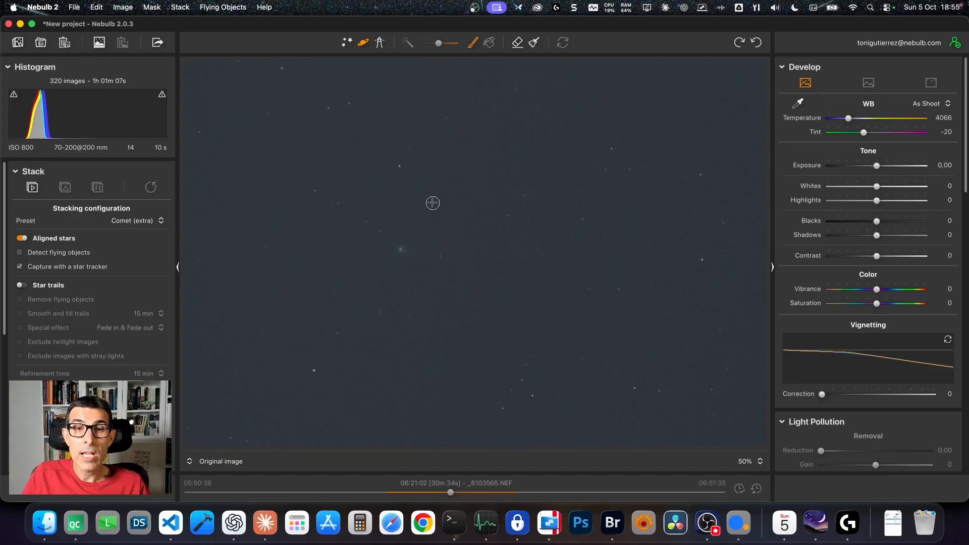
drag(446, 201, 514, 201)
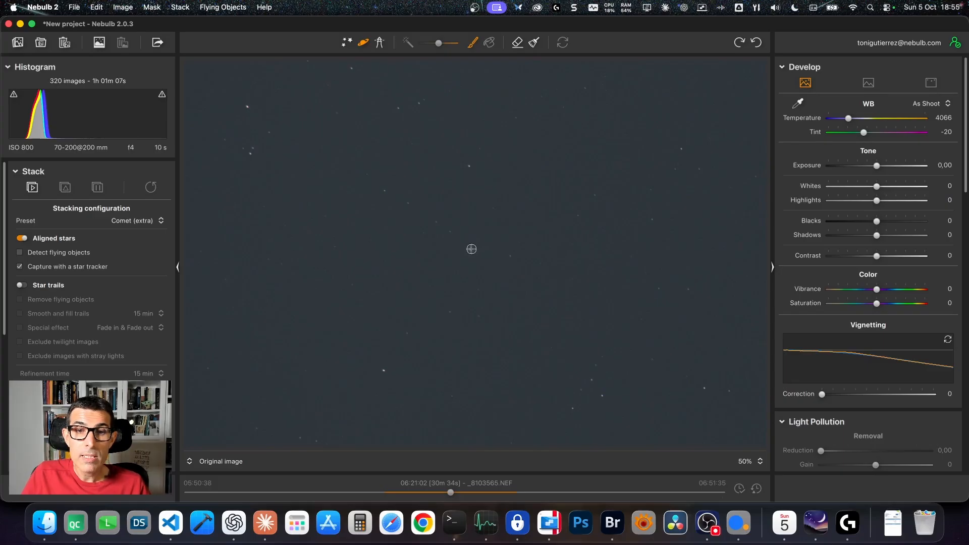
click(471, 249)
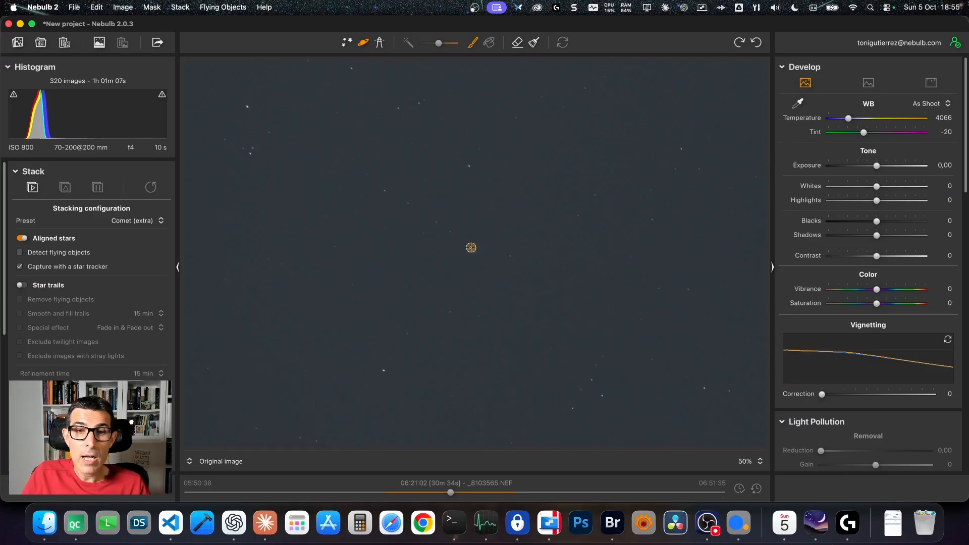
Erase the comet mask over the nucleus and repaint it with a single brush mark centred on the nucleus
click(517, 43)
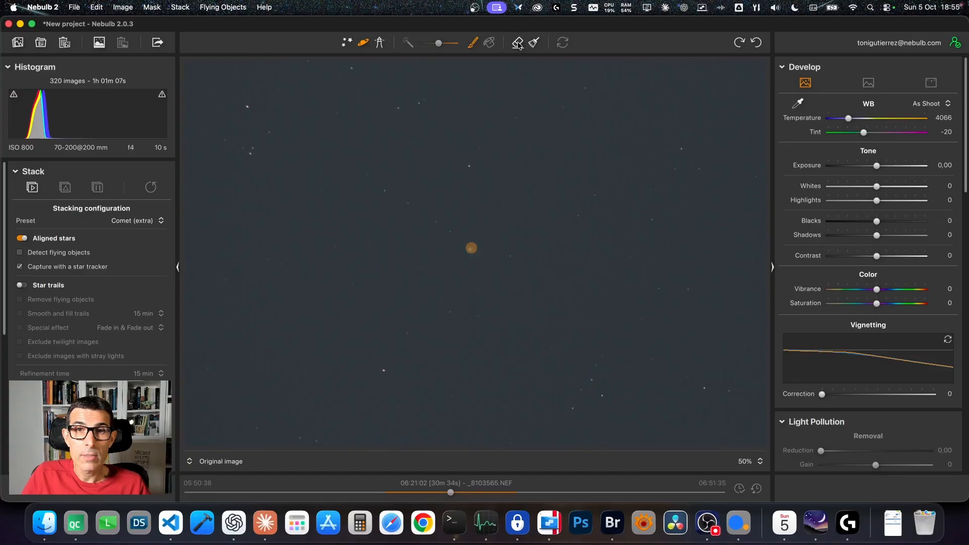
click(472, 247)
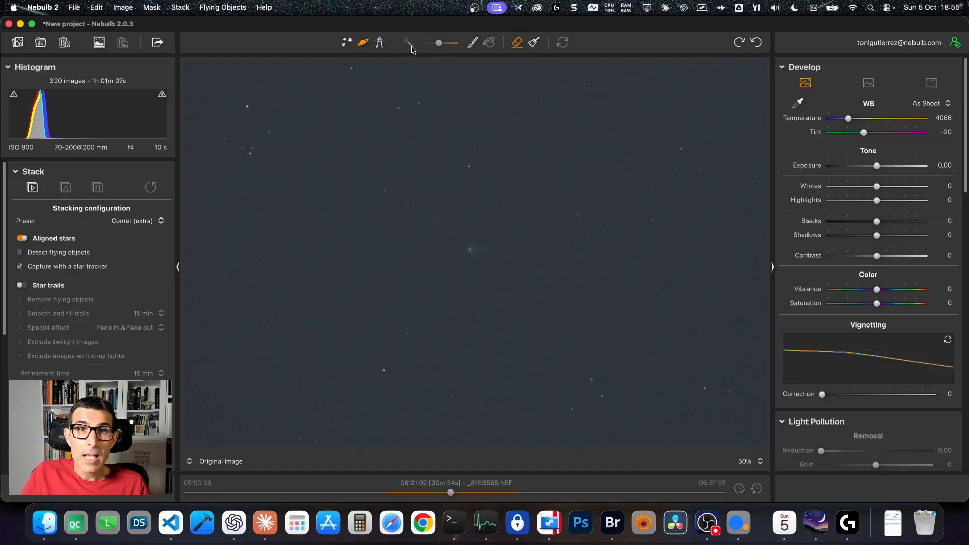
click(471, 44)
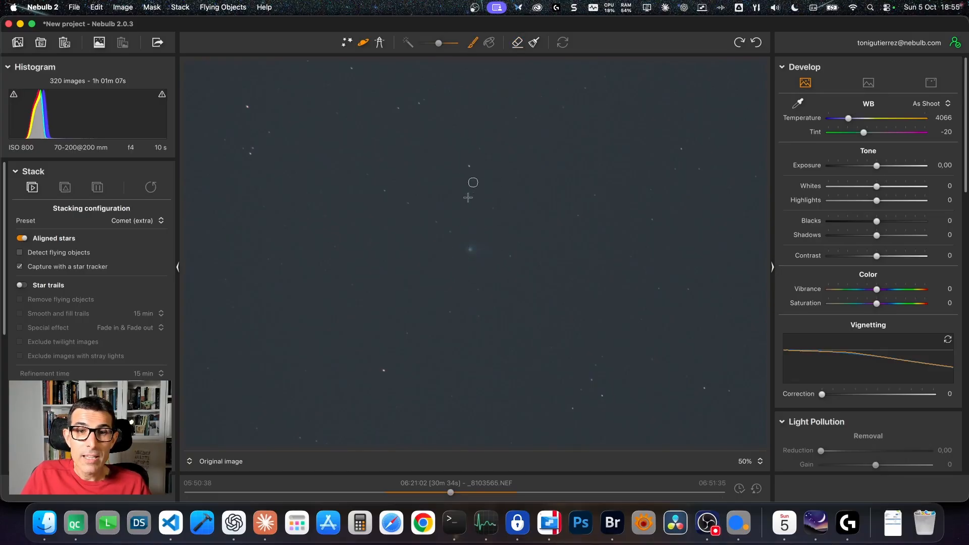
click(470, 249)
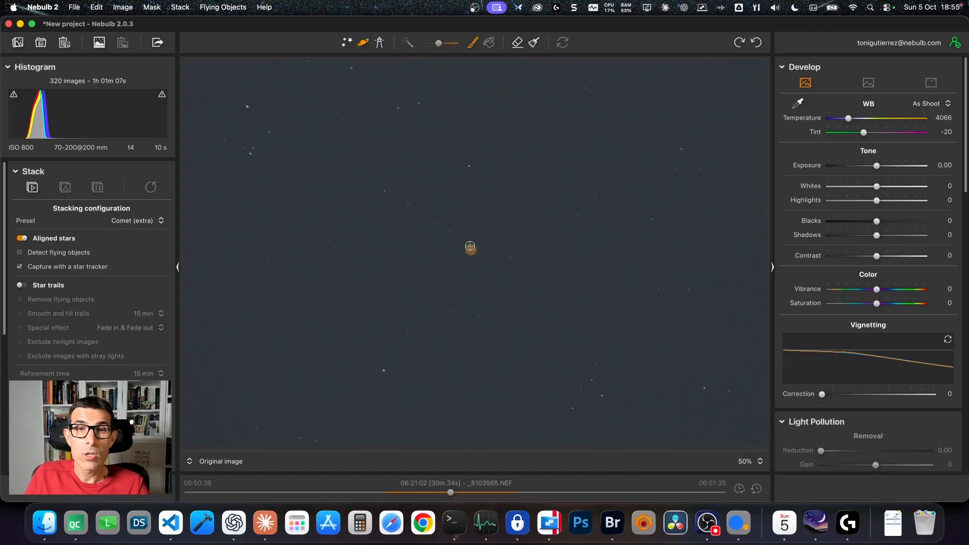
key(space)
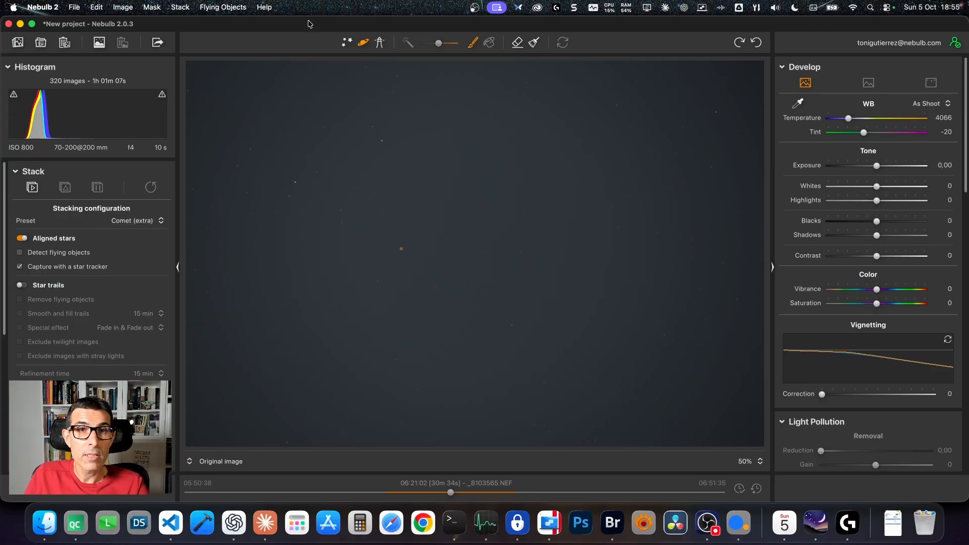
Check the sky mask without painting anything on it, and return to the comet mask to review the nucleus mark
click(345, 42)
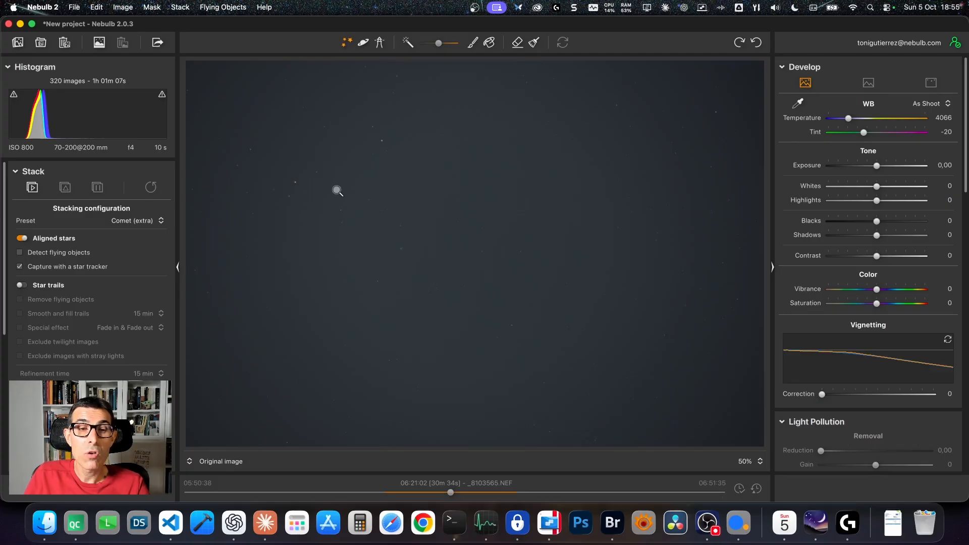
click(346, 42)
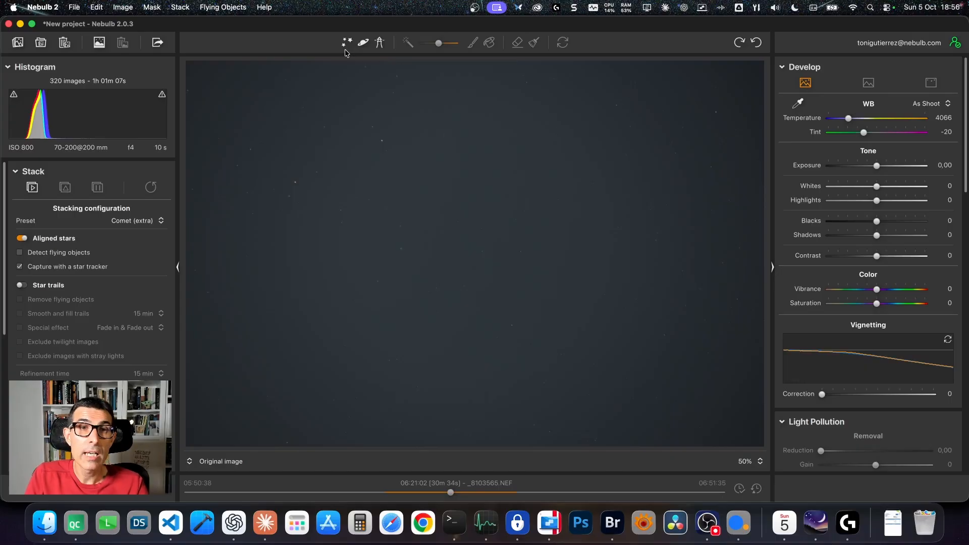
click(346, 43)
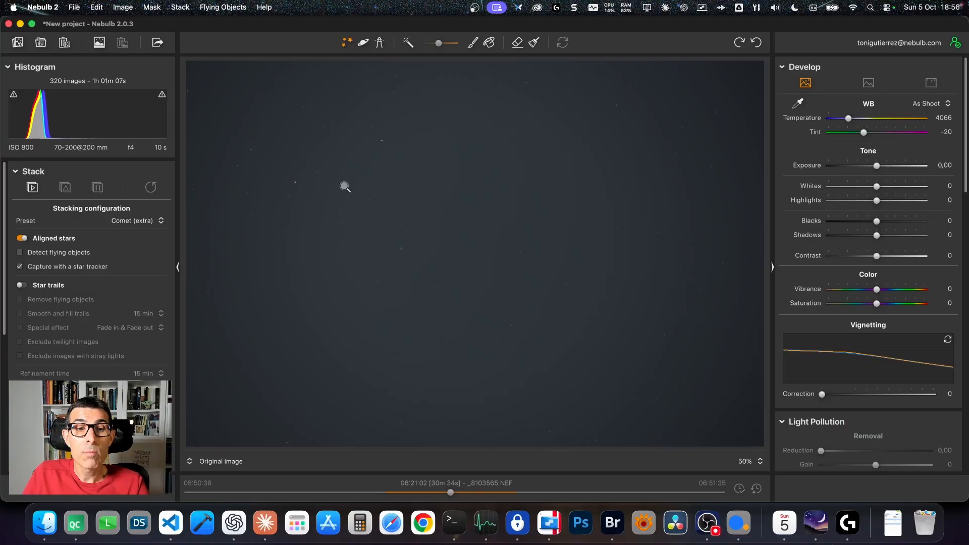
click(472, 43)
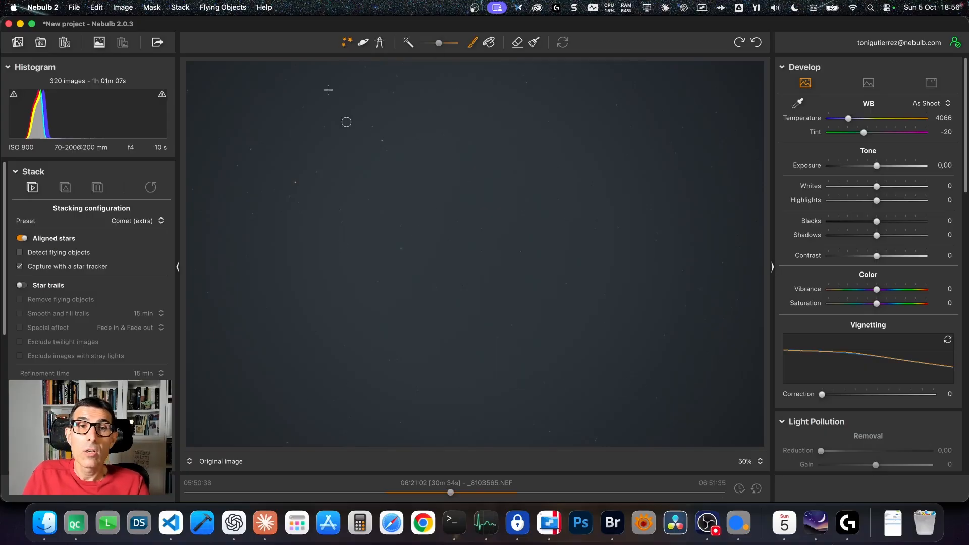
click(364, 43)
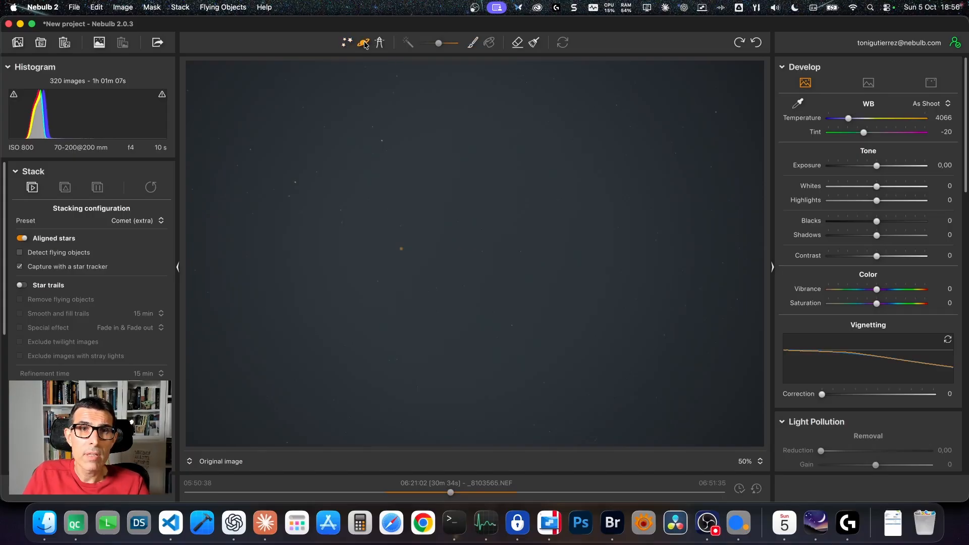
click(400, 250)
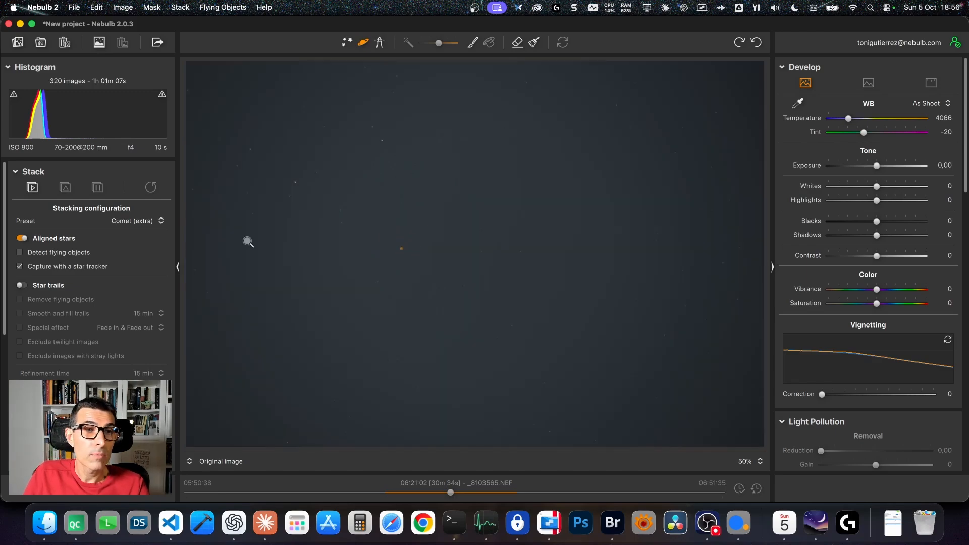
Start the stacking, saving the project as 2025-10-05_ASTRO-COMETA_C-2025-Lemmon_Albal_200mm_Comet in the 2025 folder over the existing file and treating the entire image as sky
click(31, 188)
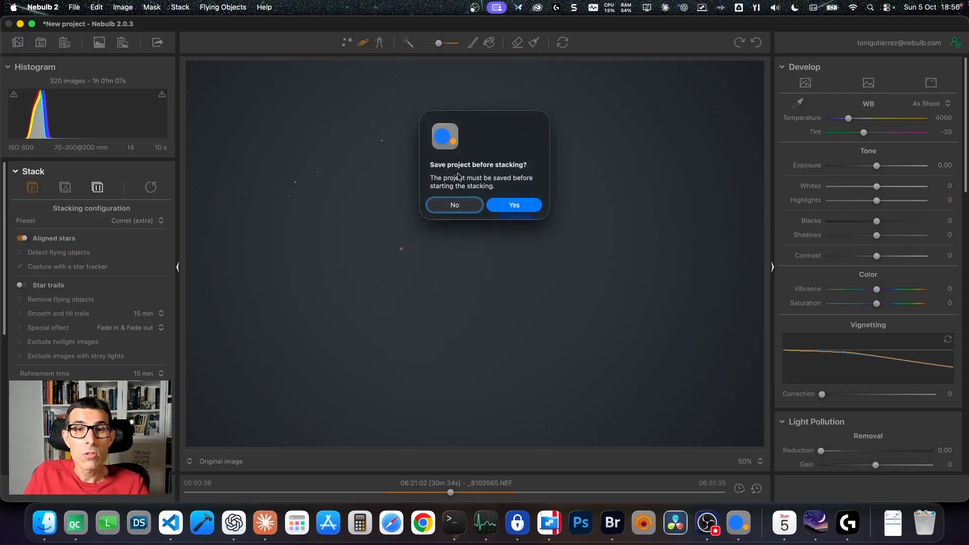
click(514, 204)
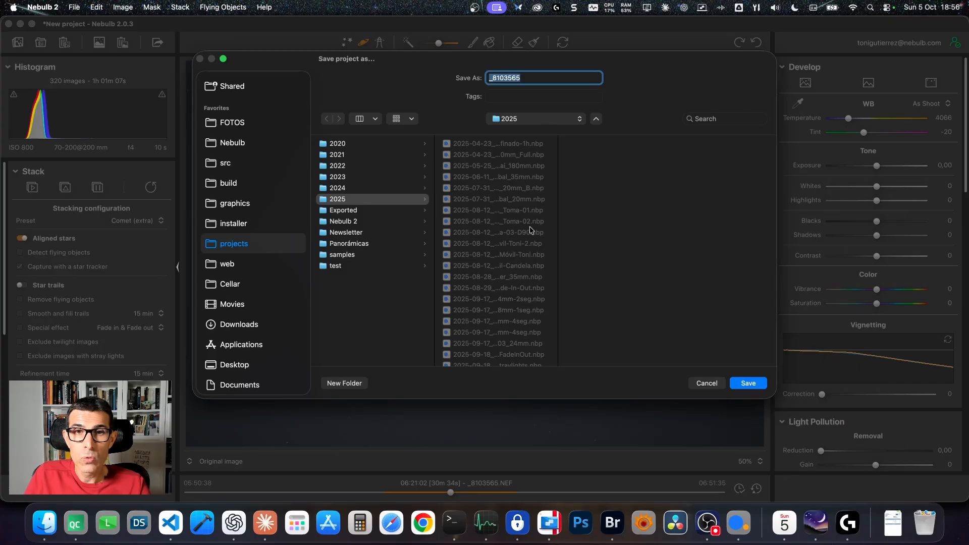
scroll(534, 237, down, 5)
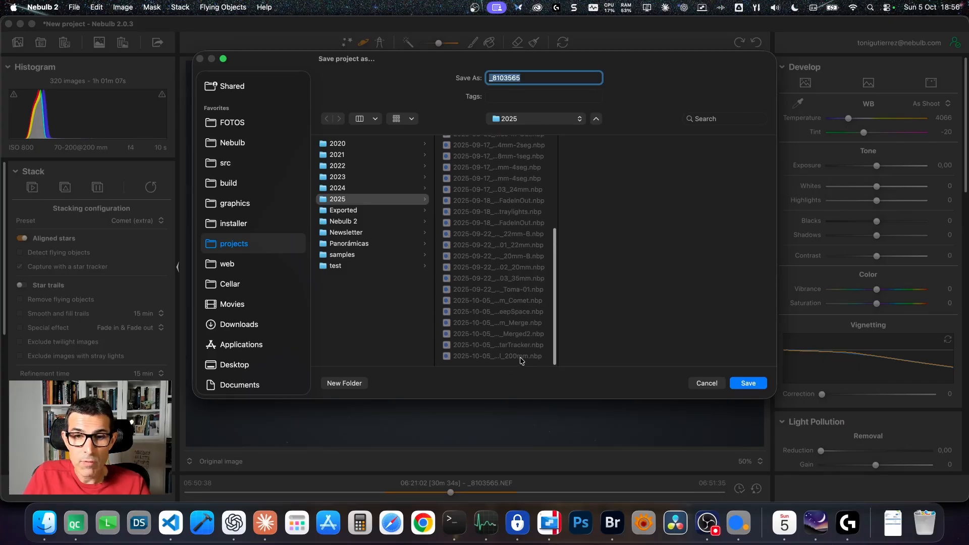
key(super+v)
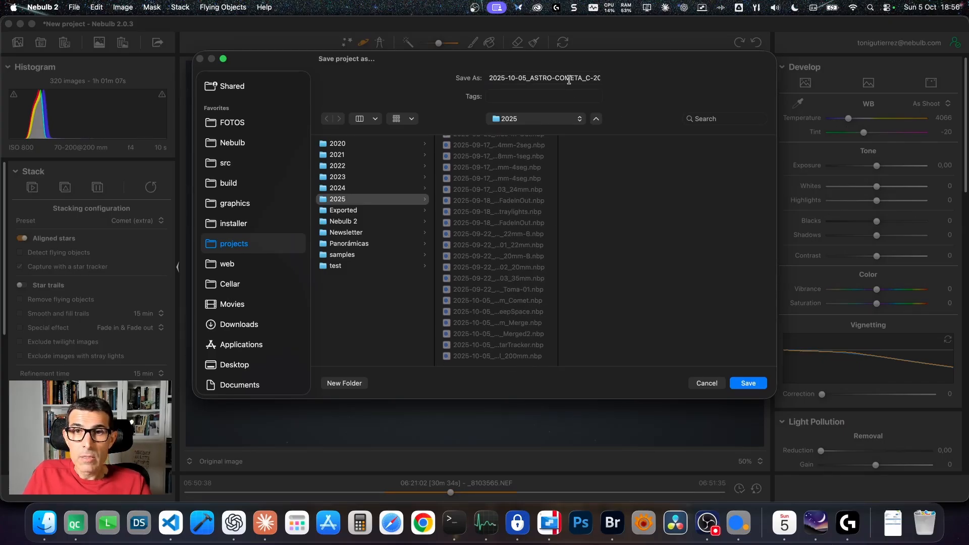
key(super+Right)
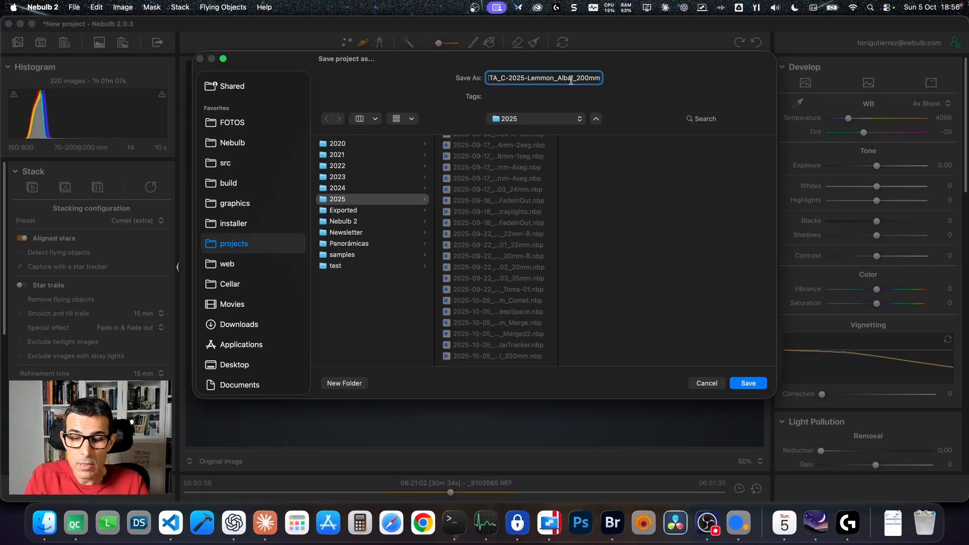
text(_Com)
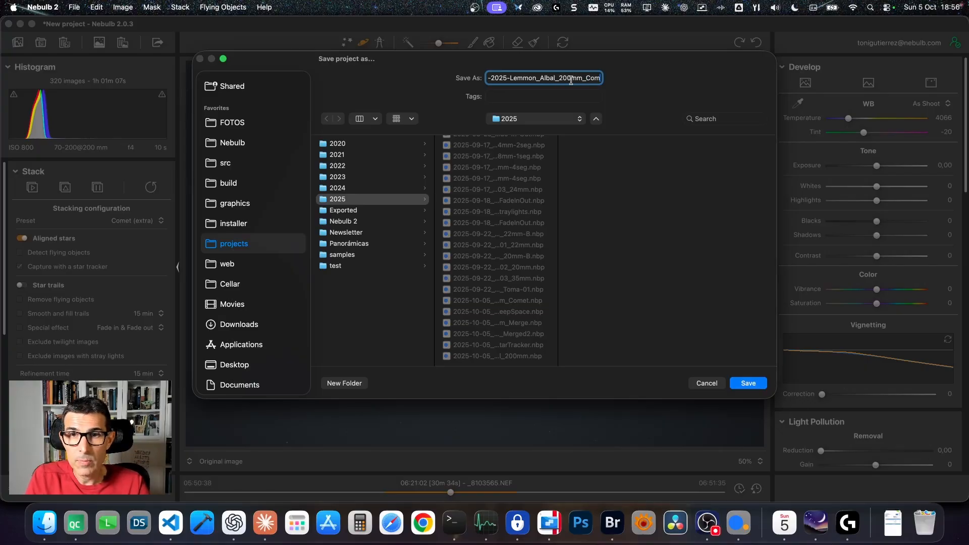
text(met)
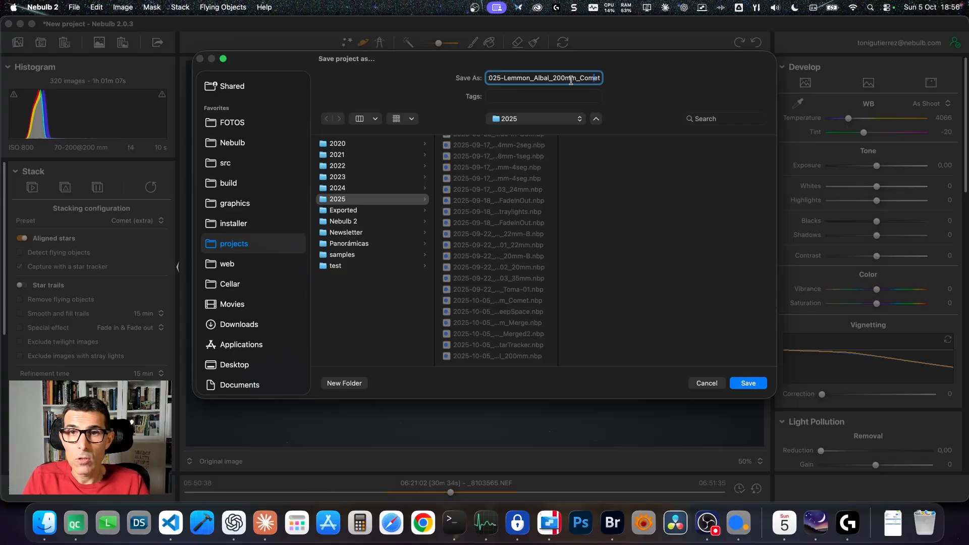
key(super+Left)
key(super+Right)
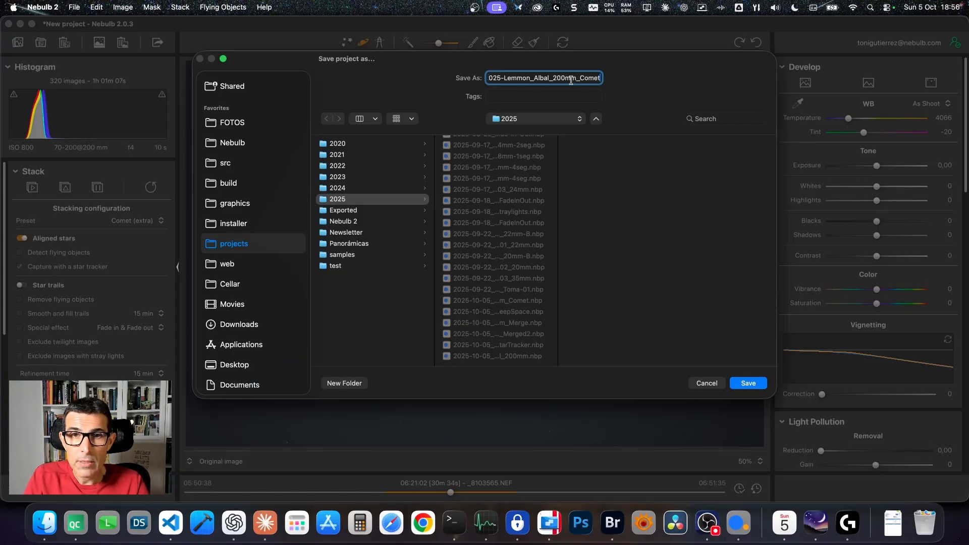
click(756, 384)
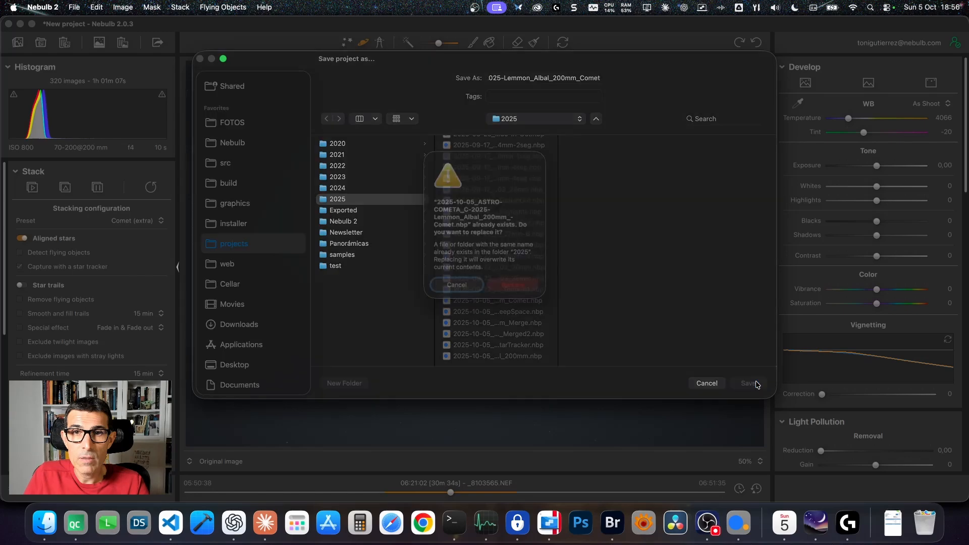
click(516, 291)
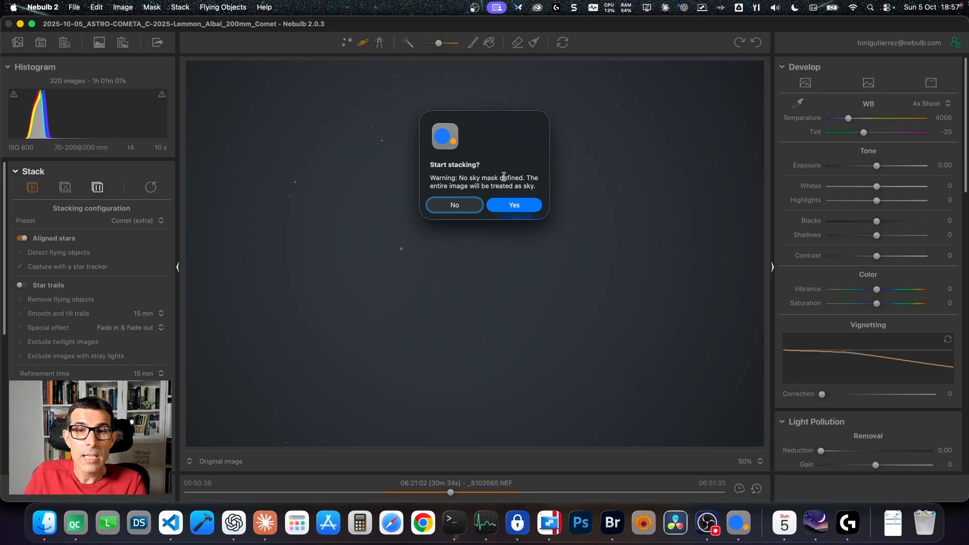
click(514, 205)
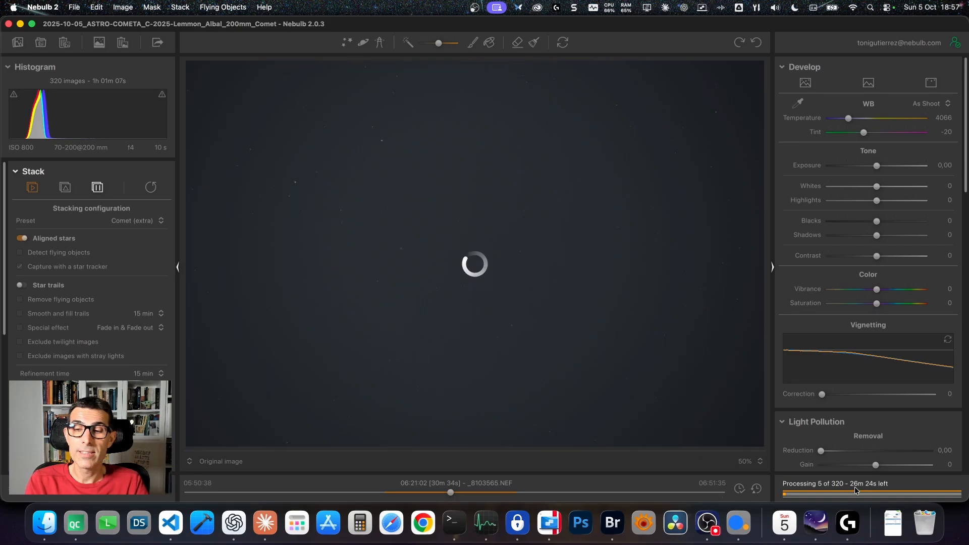
Compare the aligned stars (sky only) result with the original image around the comet up close
key(super+Tab)
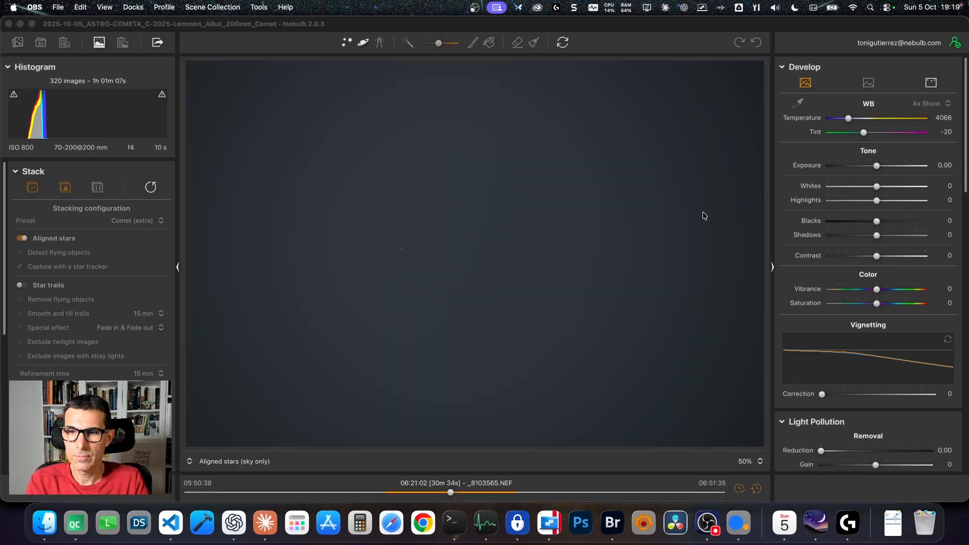
click(704, 216)
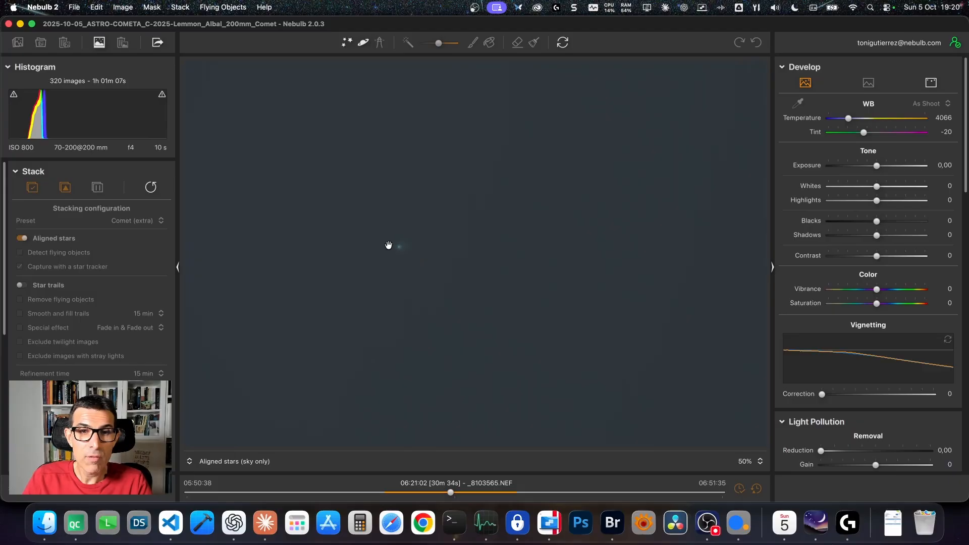
drag(399, 247, 477, 292)
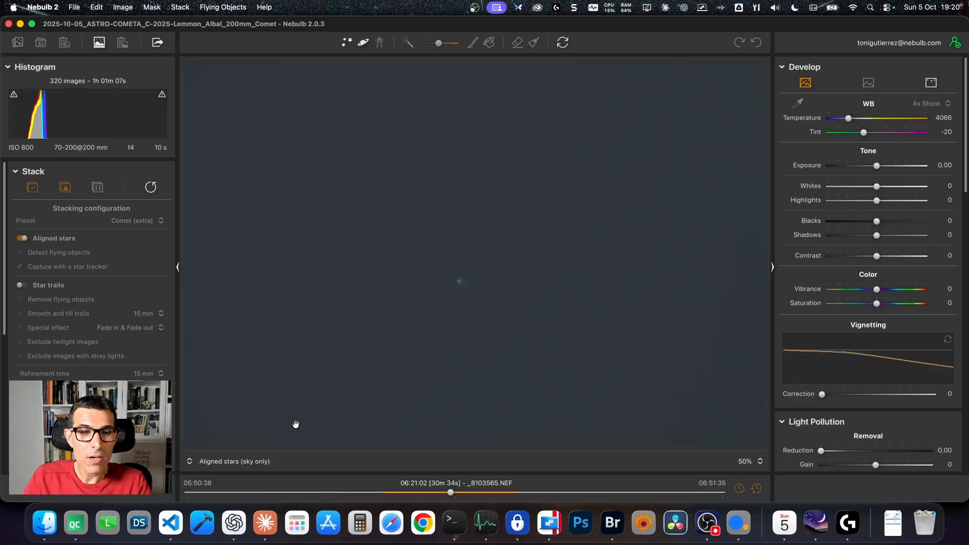
click(211, 467)
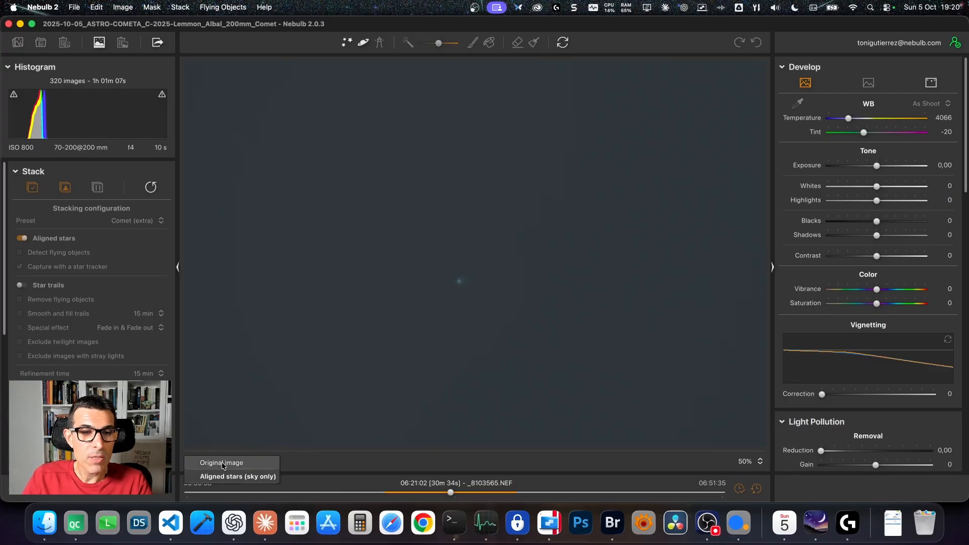
click(223, 462)
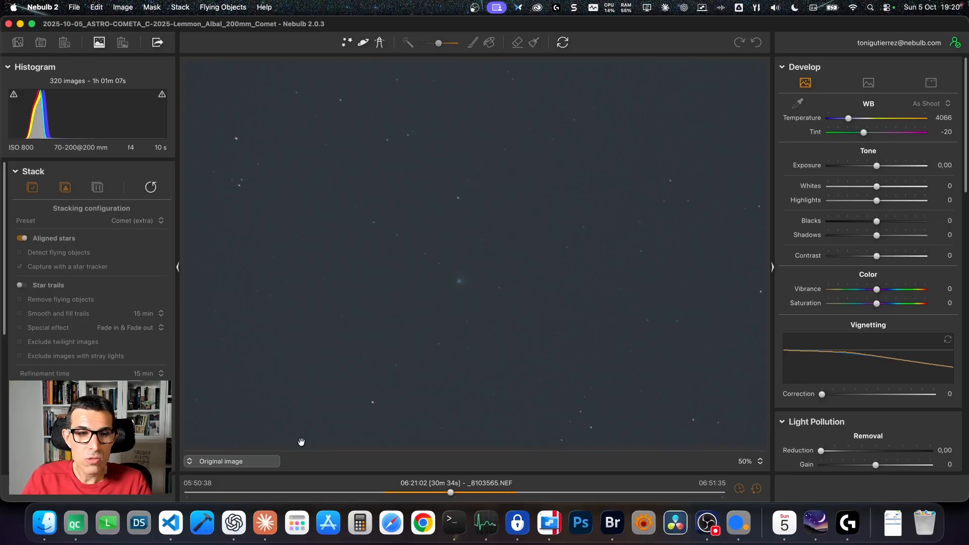
click(211, 462)
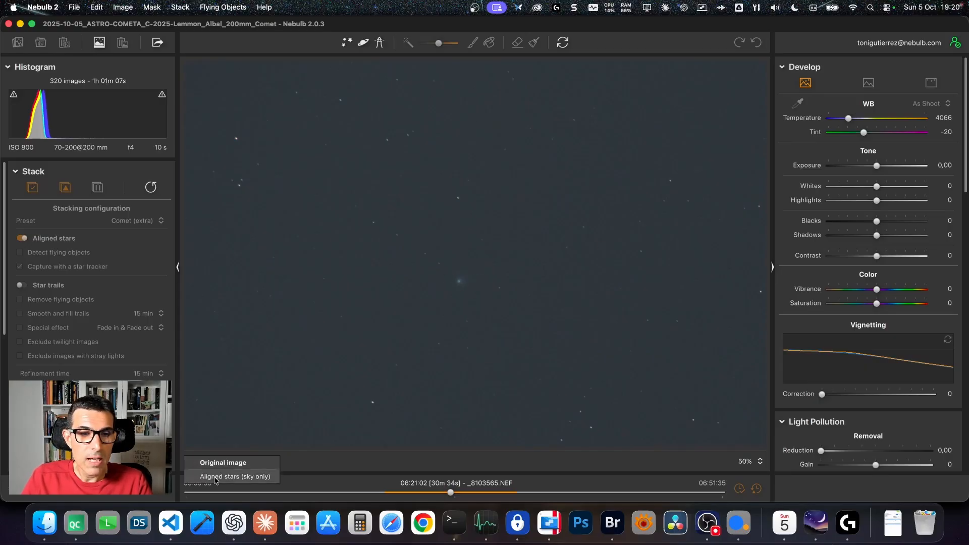
click(215, 476)
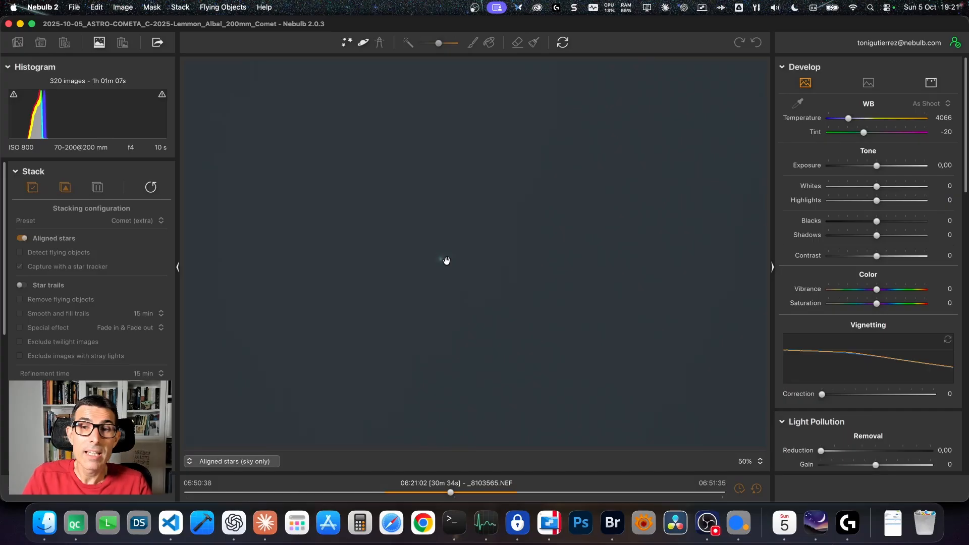
Set the light pollution reduction of the aligned stars image to 5.00
click(399, 249)
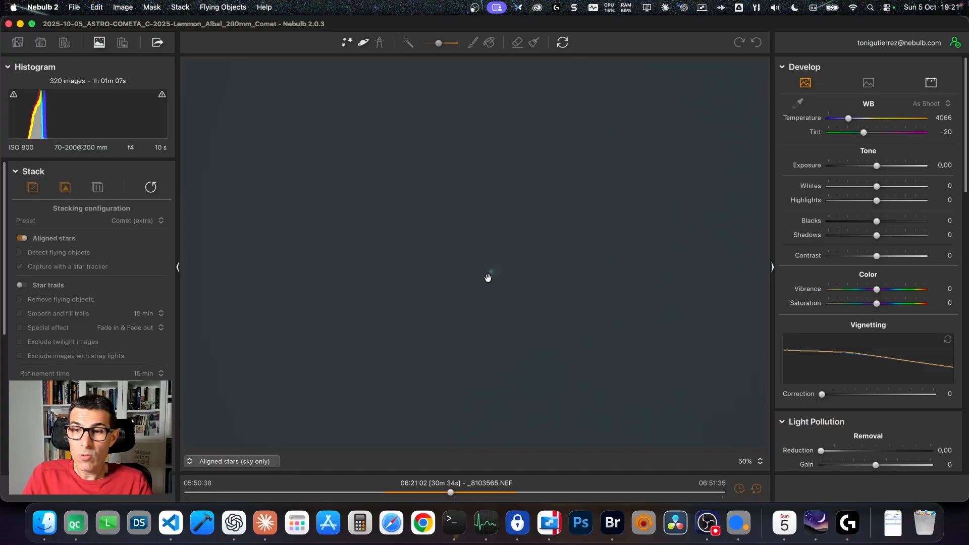
scroll(853, 388, down, 3)
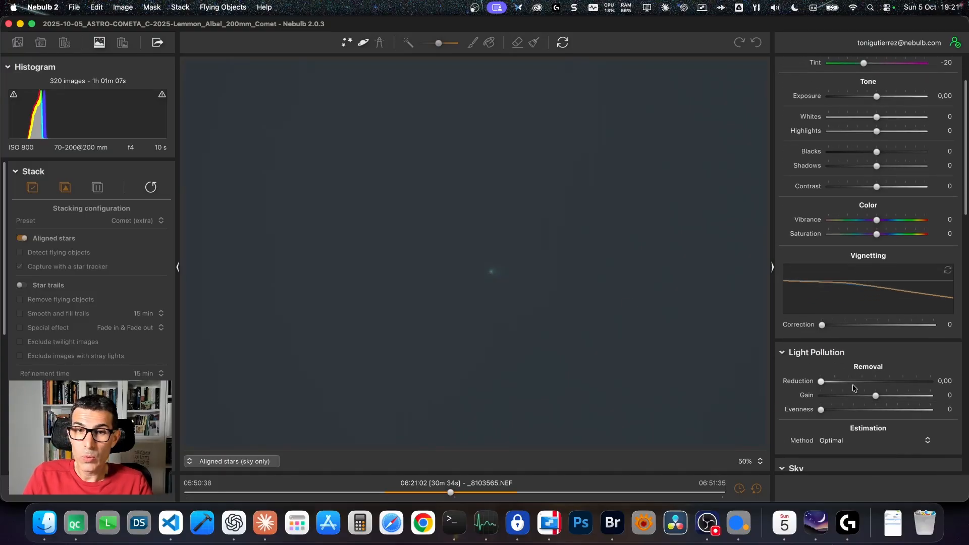
drag(820, 384, 889, 383)
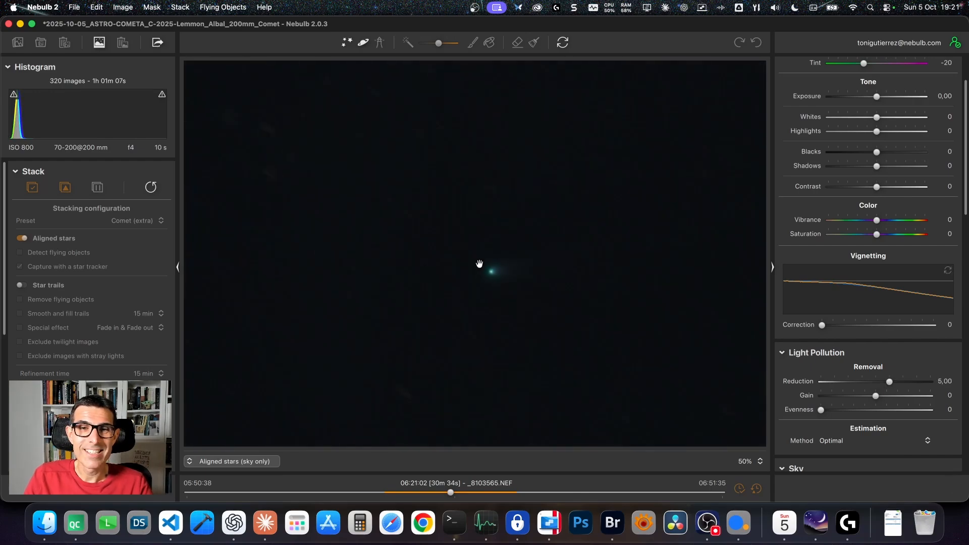
Inspect the comet's tail in the stacked image and raise the exposure to +1.75
click(520, 272)
click(406, 244)
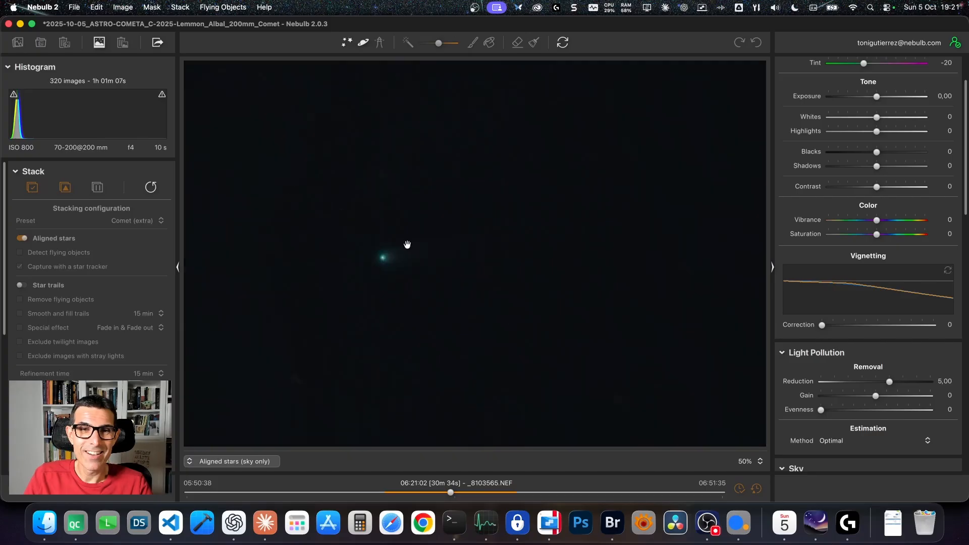
drag(374, 270, 505, 289)
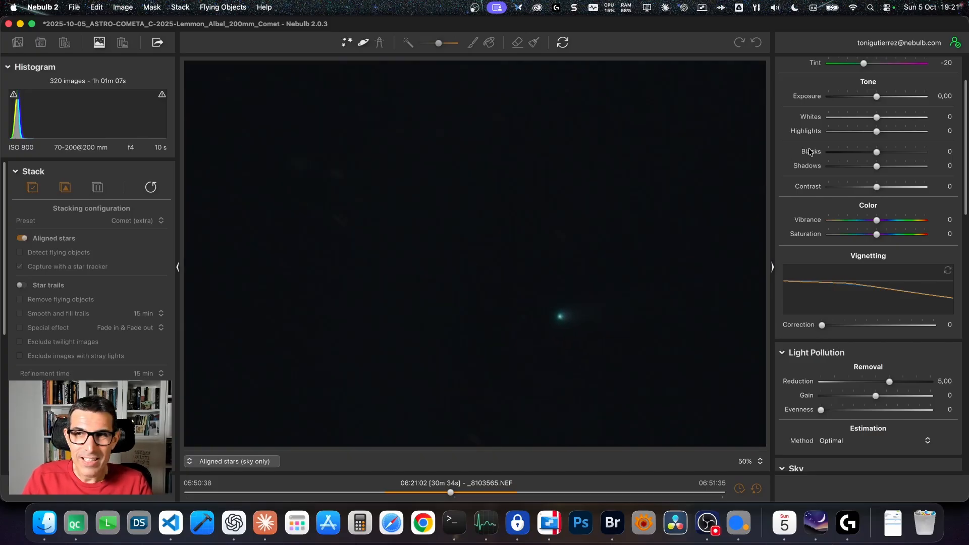
drag(876, 96, 893, 100)
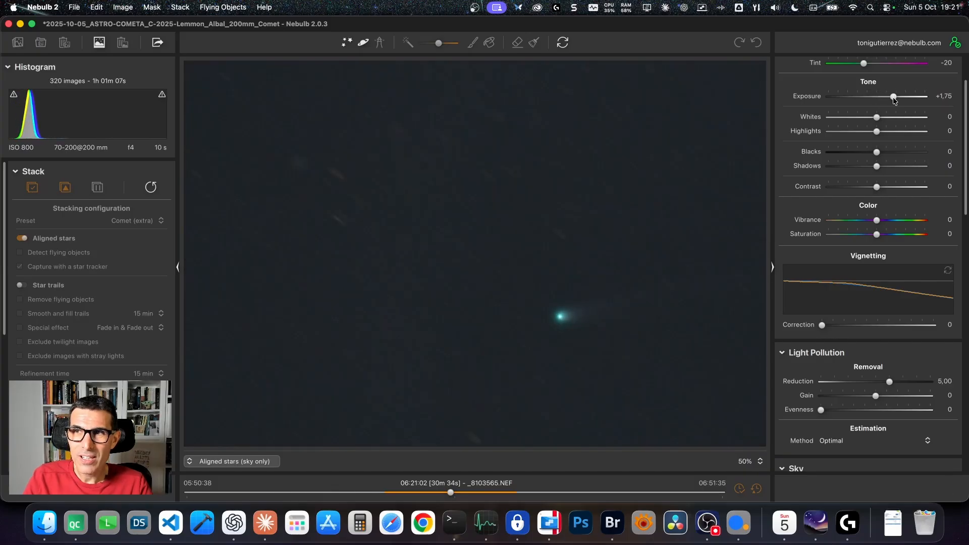
Examine the comet's nucleus and tail and the trailed stars around it in the stacked image
drag(607, 323, 480, 322)
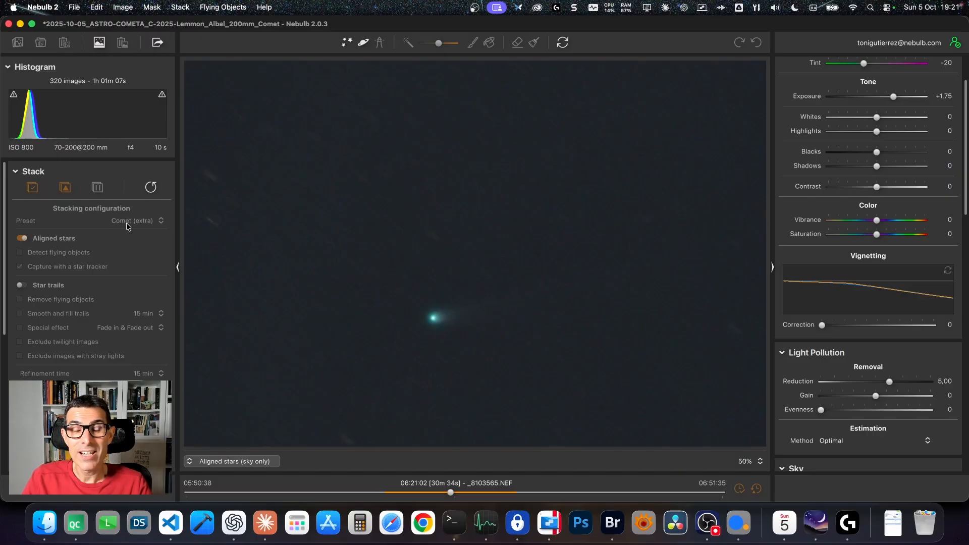
drag(456, 333, 564, 368)
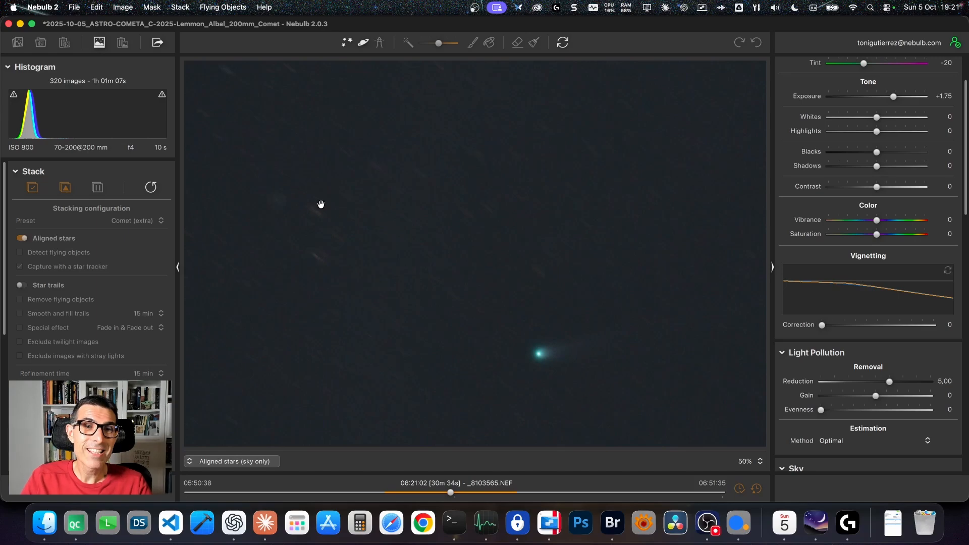
drag(313, 189, 376, 335)
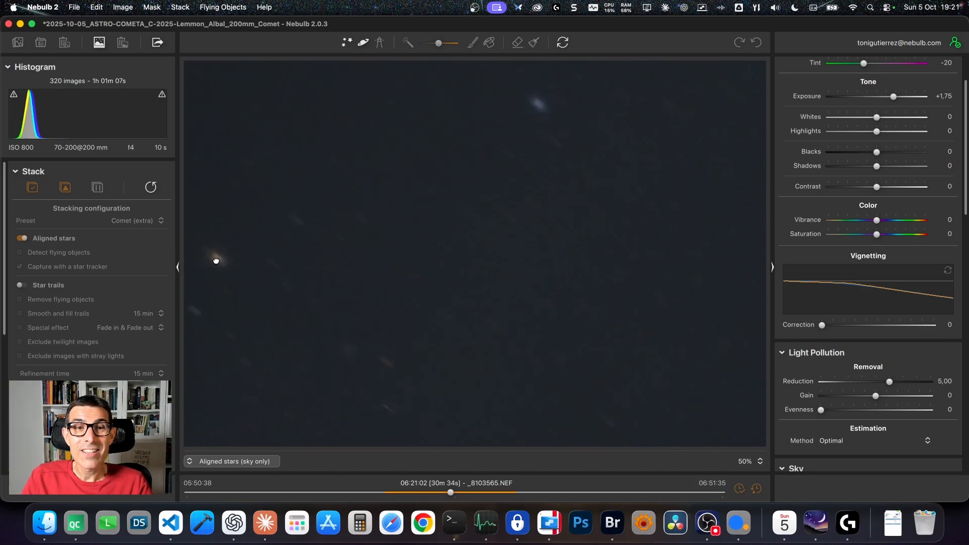
drag(216, 260, 295, 226)
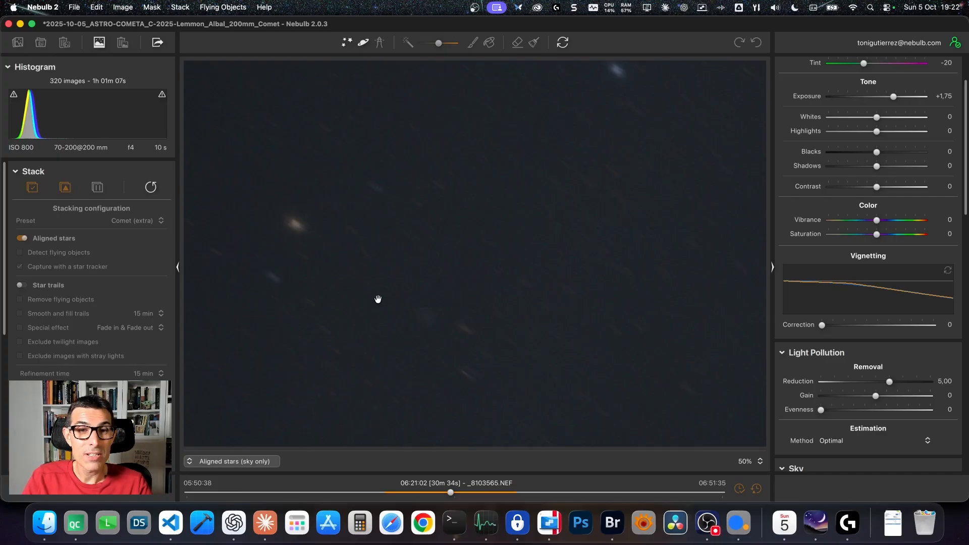
drag(523, 371, 321, 212)
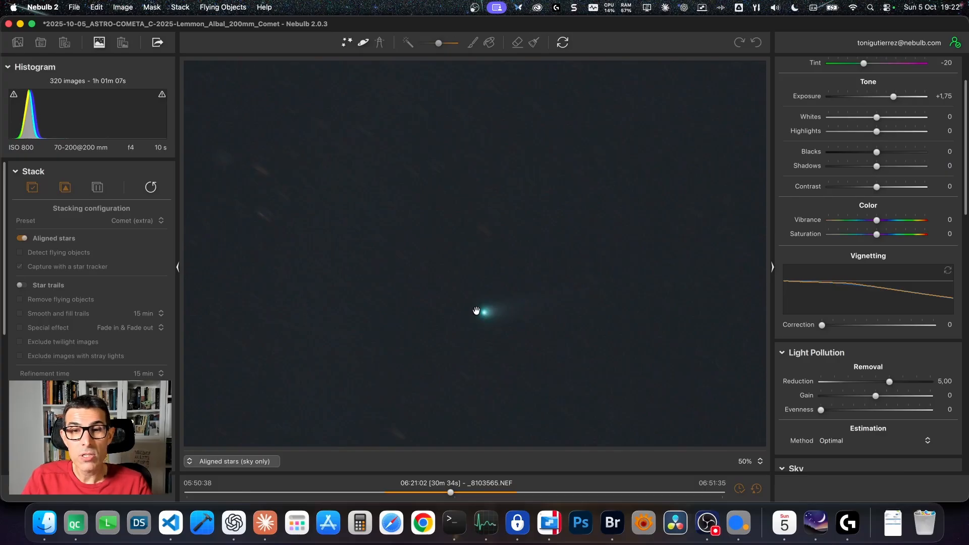
drag(476, 311, 529, 329)
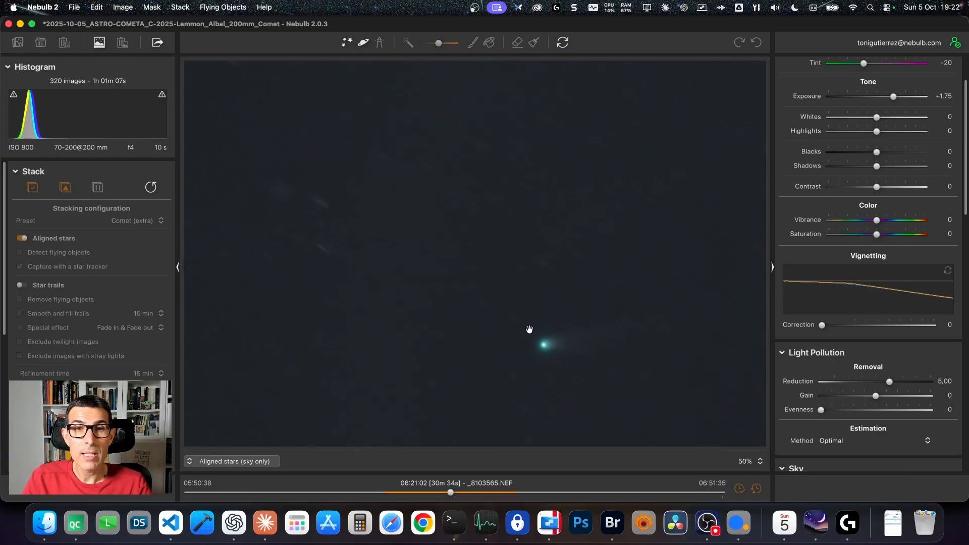
drag(307, 189, 430, 273)
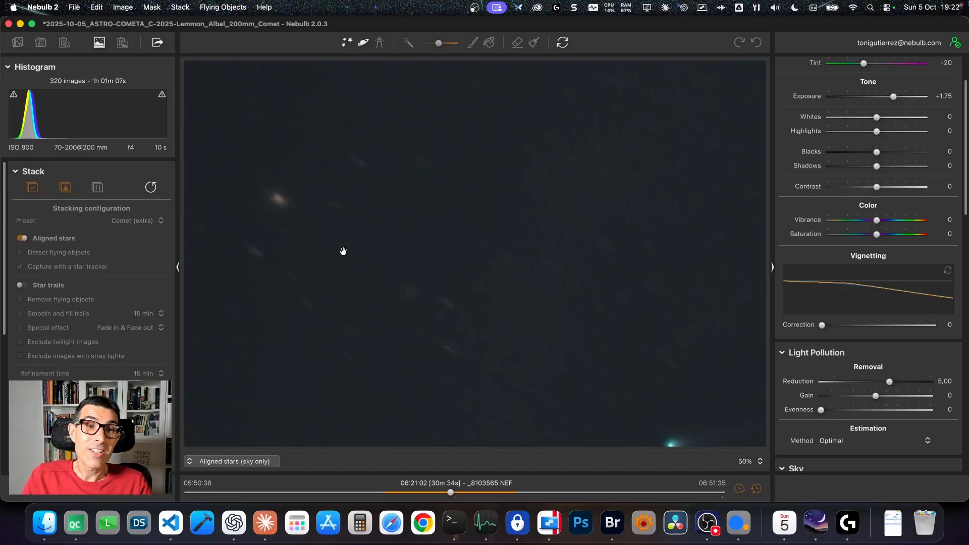
drag(446, 303, 372, 238)
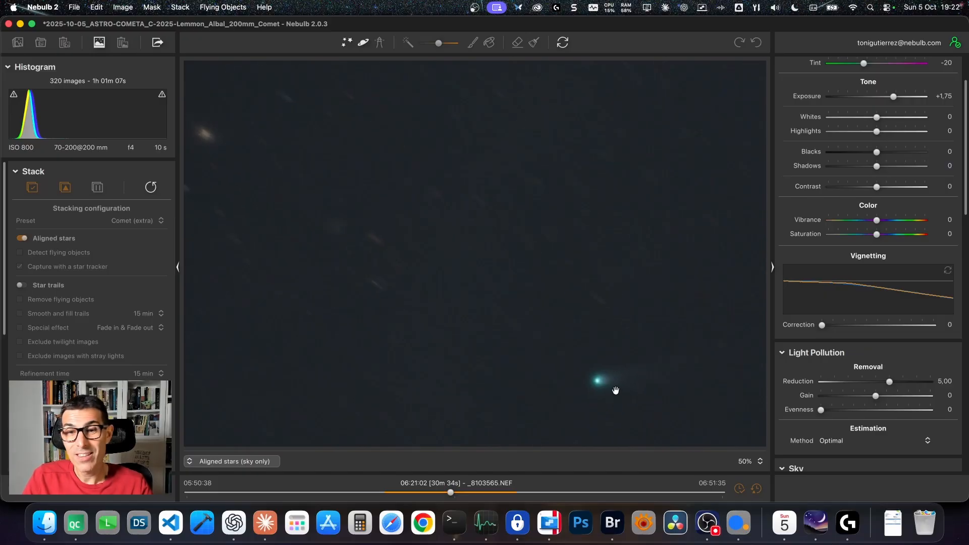
drag(616, 392, 454, 274)
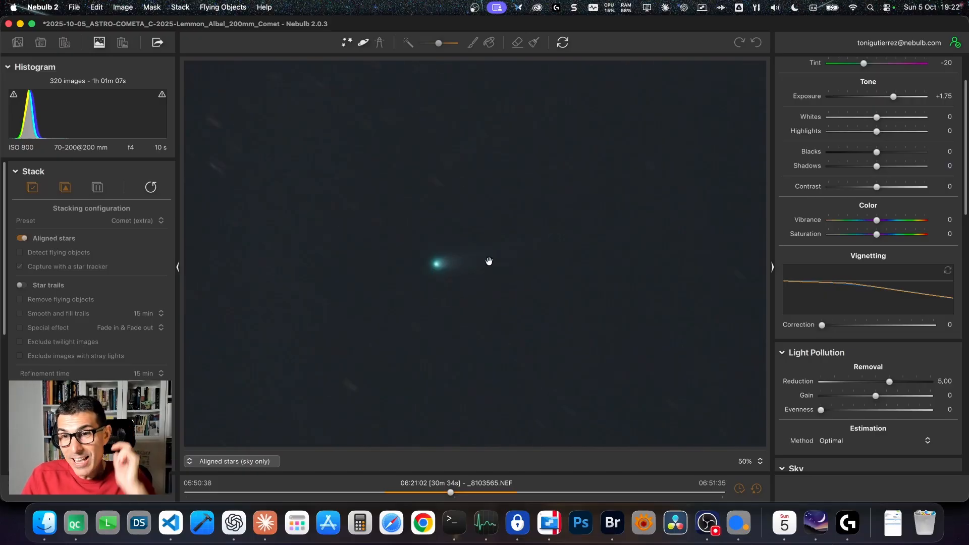
drag(439, 277, 396, 272)
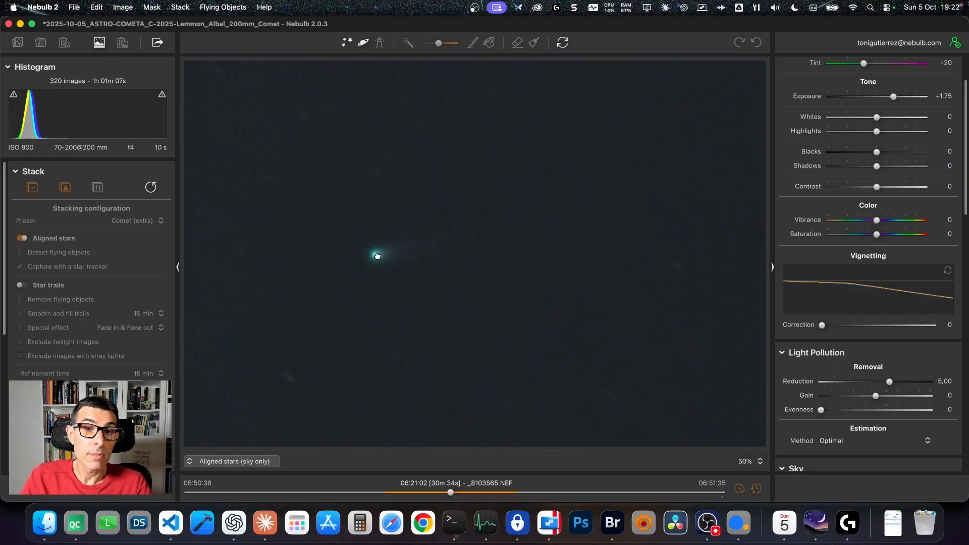
drag(374, 255, 478, 262)
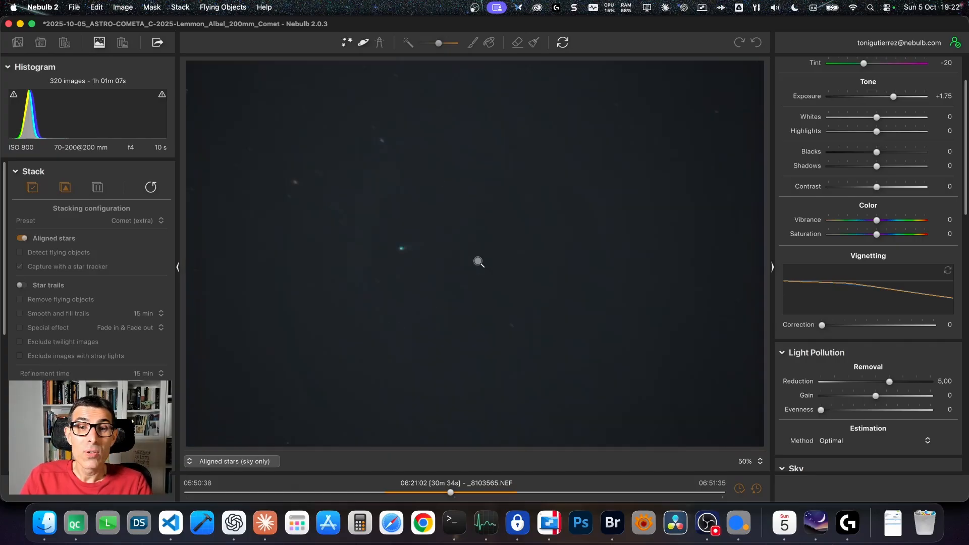
Compare the comet's close-up with the full-frame view of the stacked image
click(408, 245)
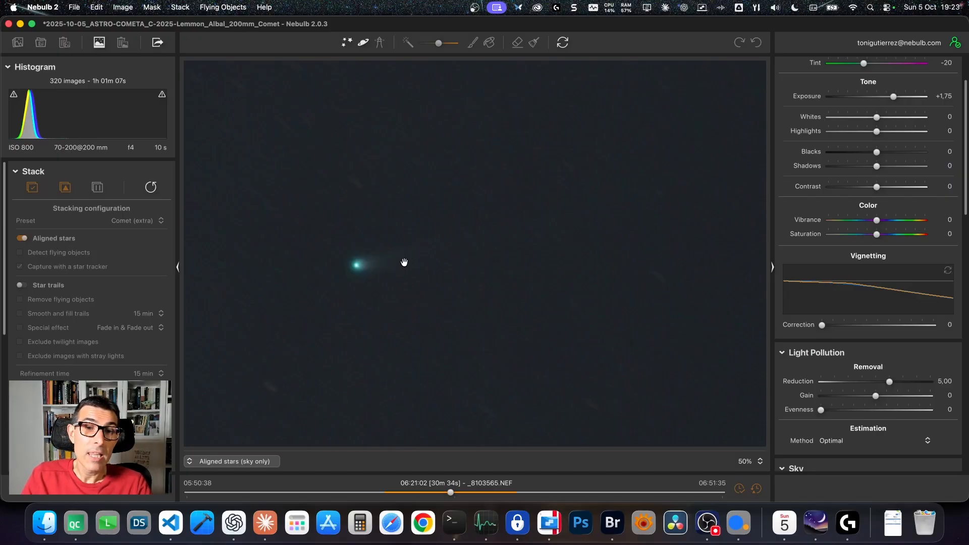
drag(370, 272, 502, 311)
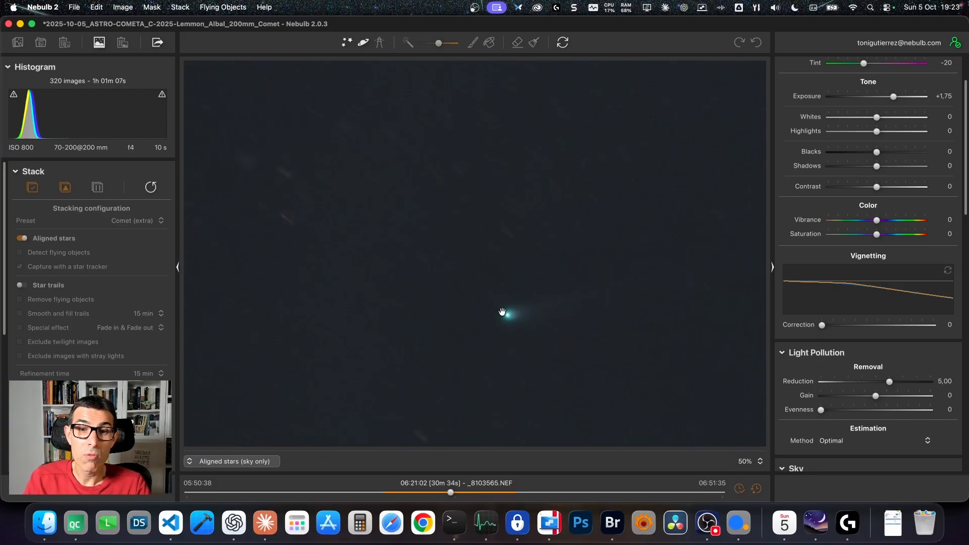
click(531, 314)
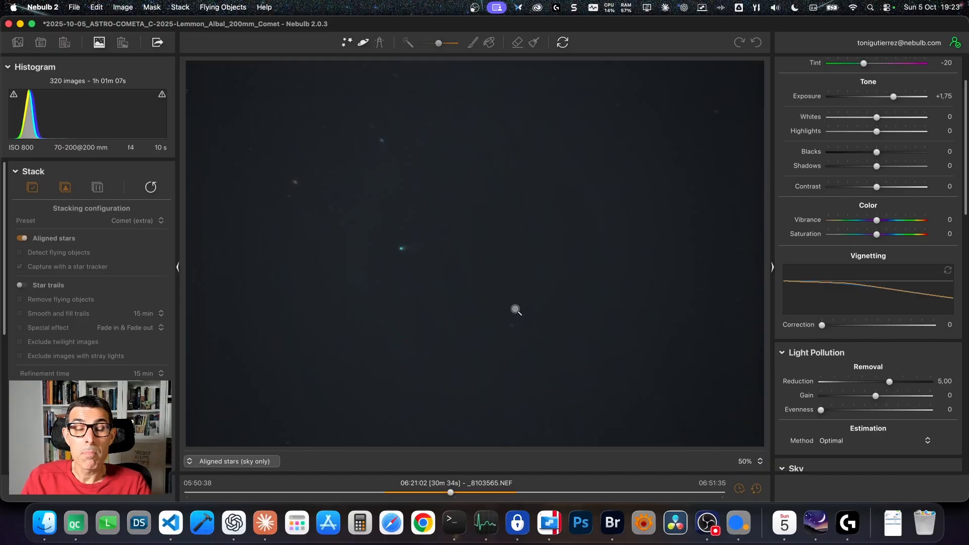
click(402, 251)
drag(446, 283, 512, 316)
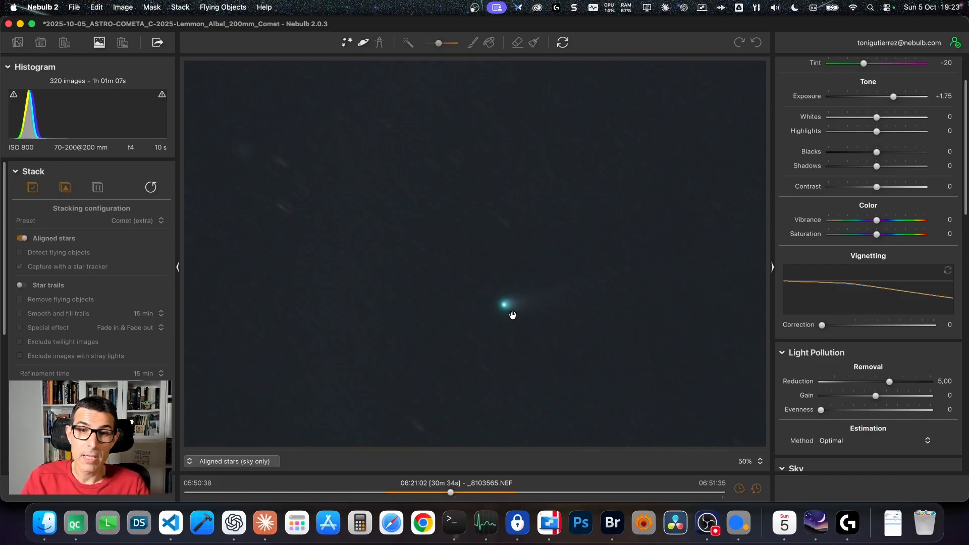
drag(512, 307, 567, 348)
click(551, 341)
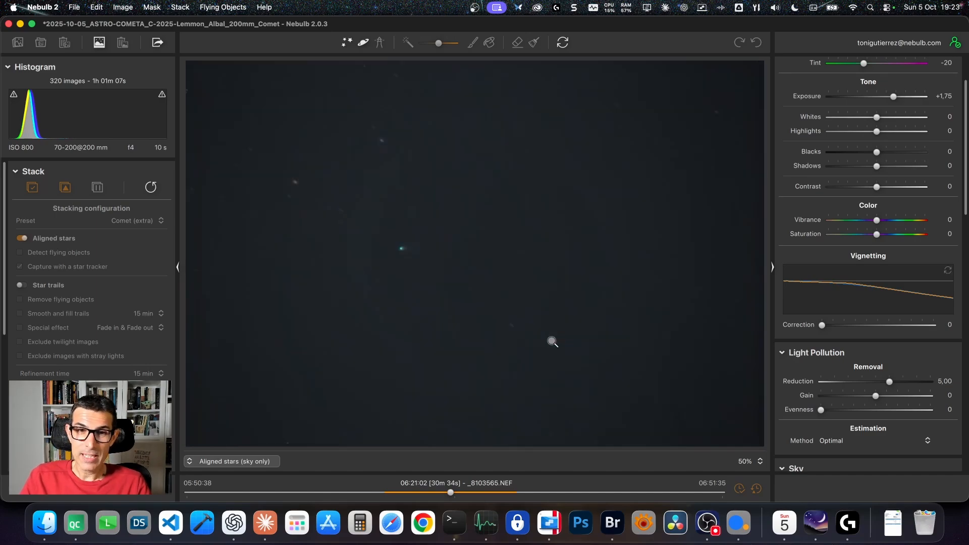
click(414, 251)
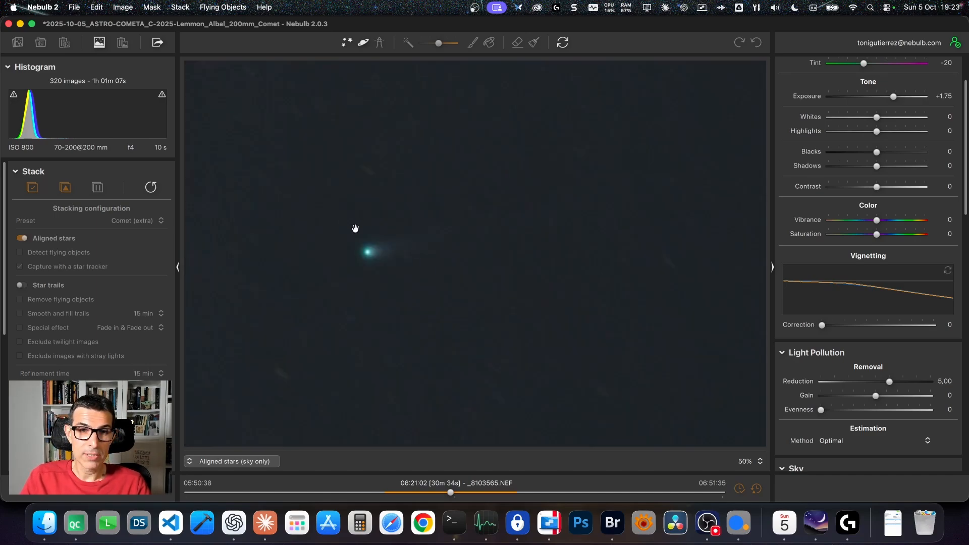
Inspect the bright elongated stars beyond the comet, then return to the comet's tail
drag(406, 253, 492, 307)
drag(409, 197, 463, 307)
drag(489, 93, 537, 253)
drag(240, 404, 326, 287)
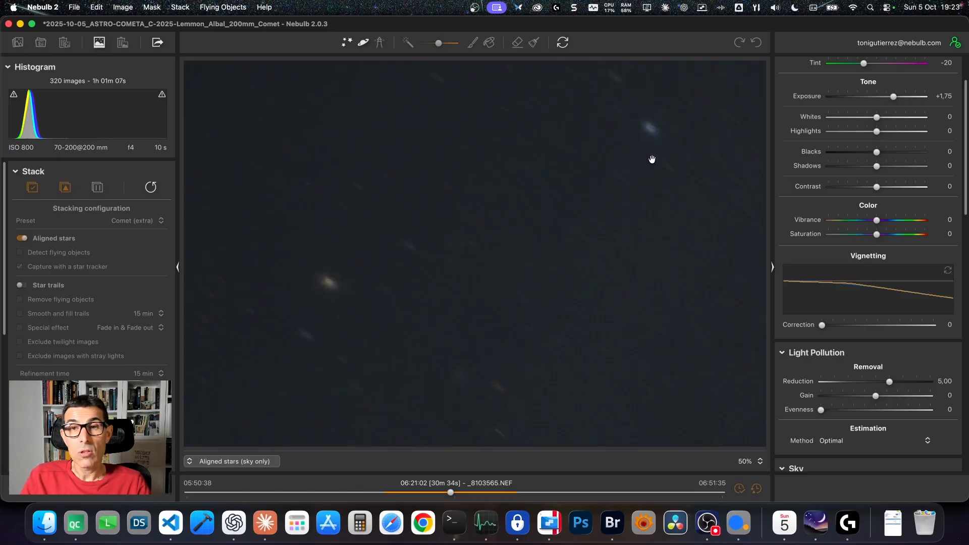
drag(616, 231, 569, 141)
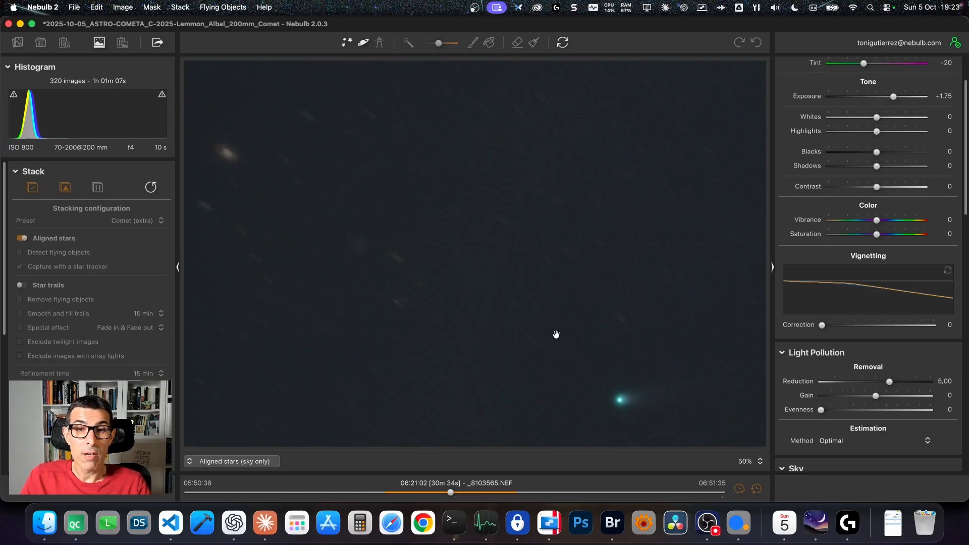
drag(634, 410, 532, 290)
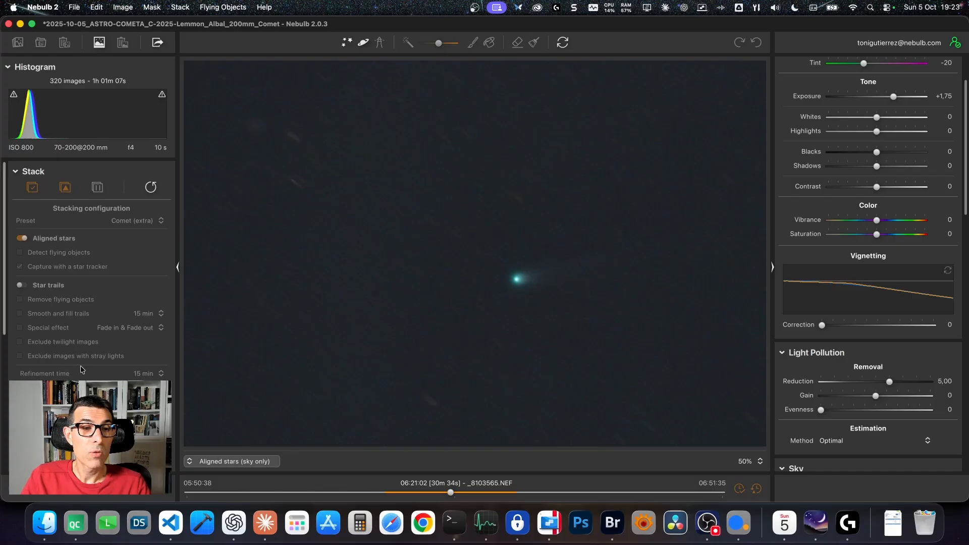
Export the stacked image as a 16-bit LZW TIFF in Adobe RGB (1998) to the Exported folder, with a file name ending in 200mm_Comet
scroll(82, 369, down, 10)
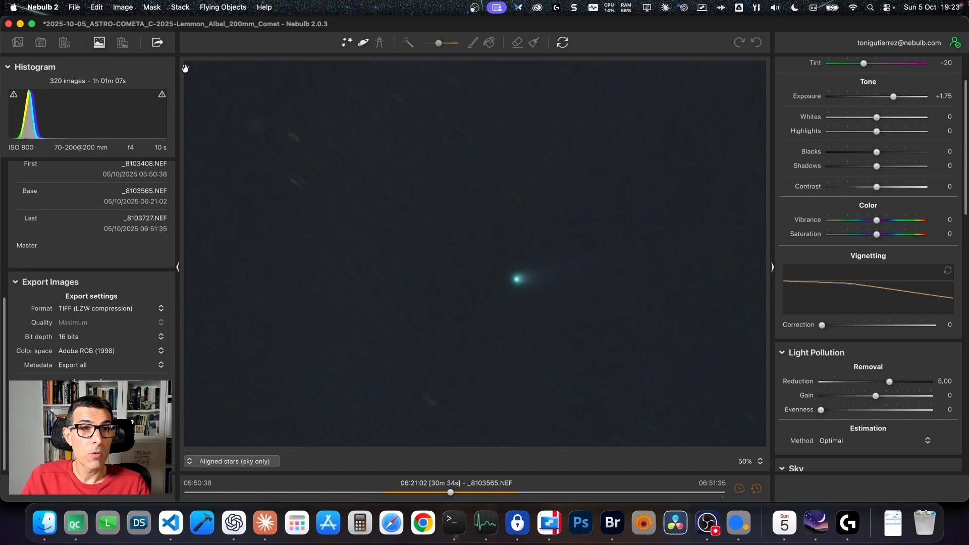
click(157, 43)
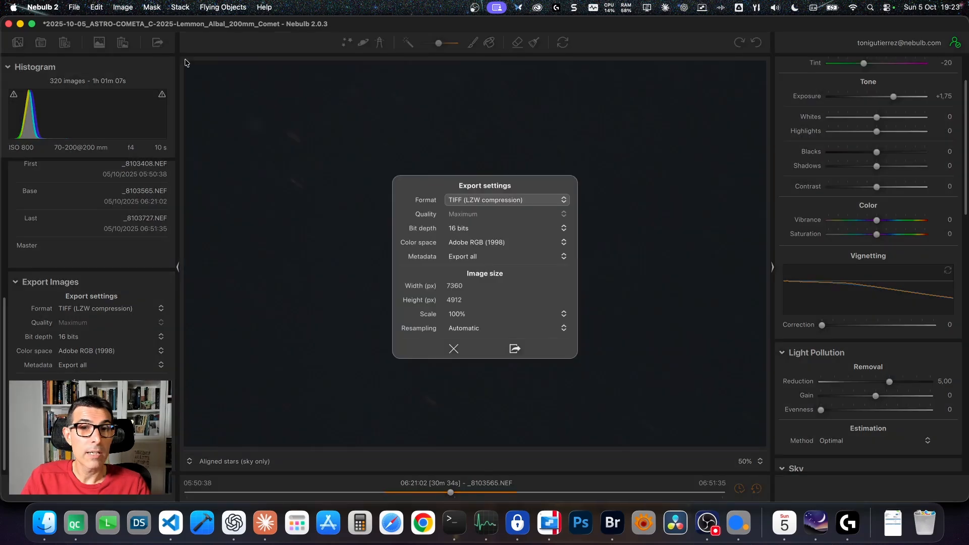
click(514, 350)
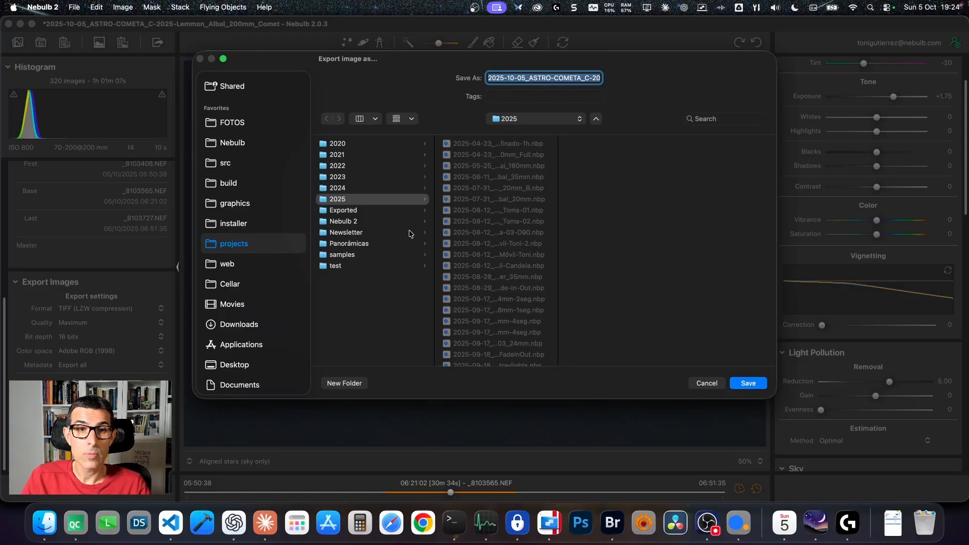
click(359, 212)
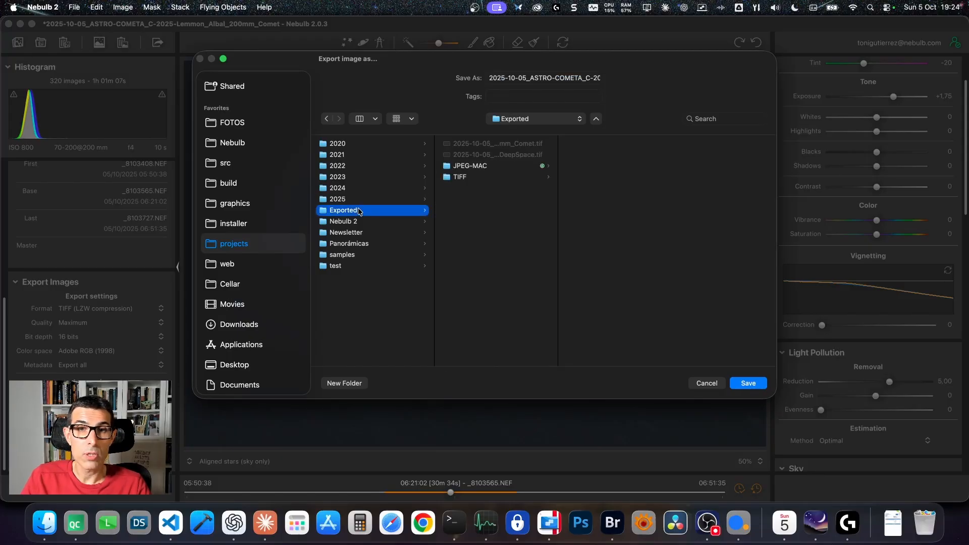
click(581, 77)
key(super+Right)
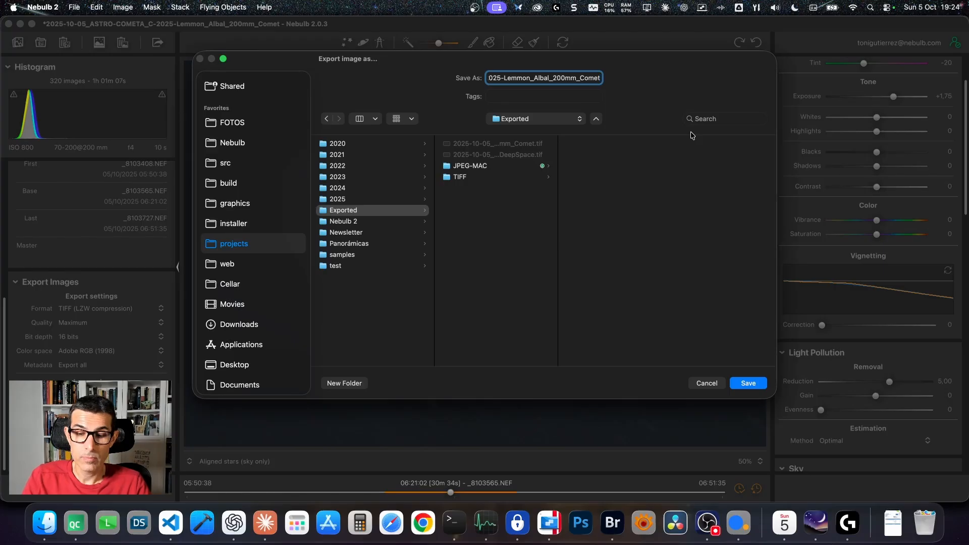
click(748, 385)
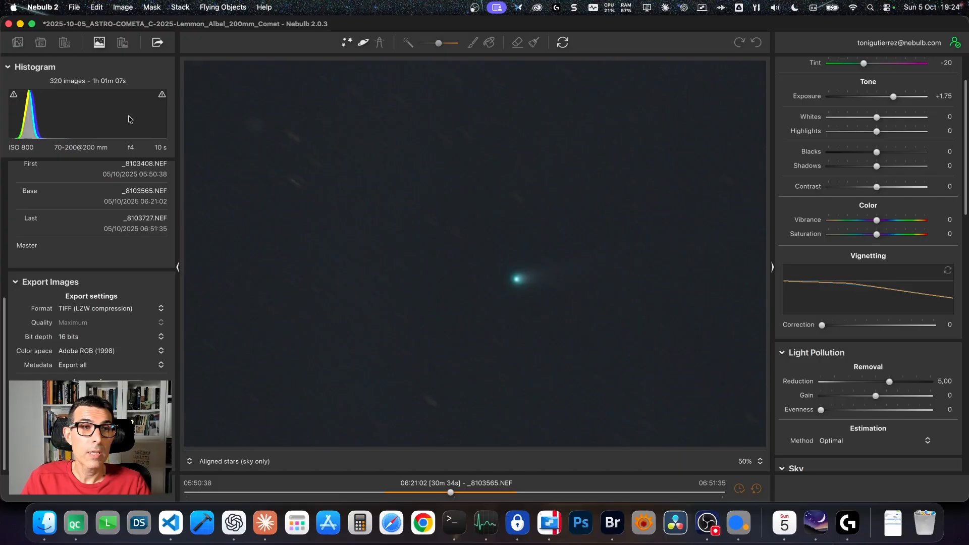
Reset the stacking to the original image and select the Deep Space stacking preset
scroll(53, 205, up, 10)
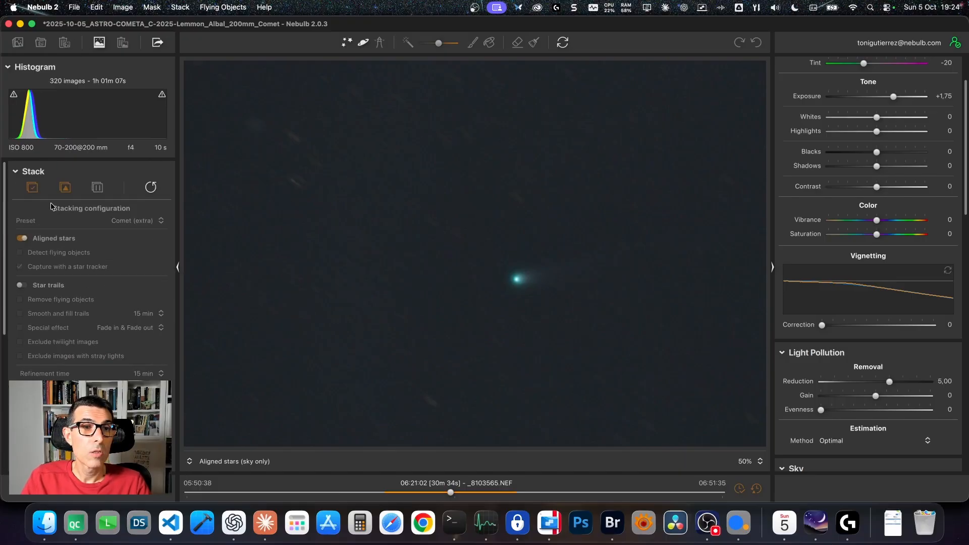
click(150, 187)
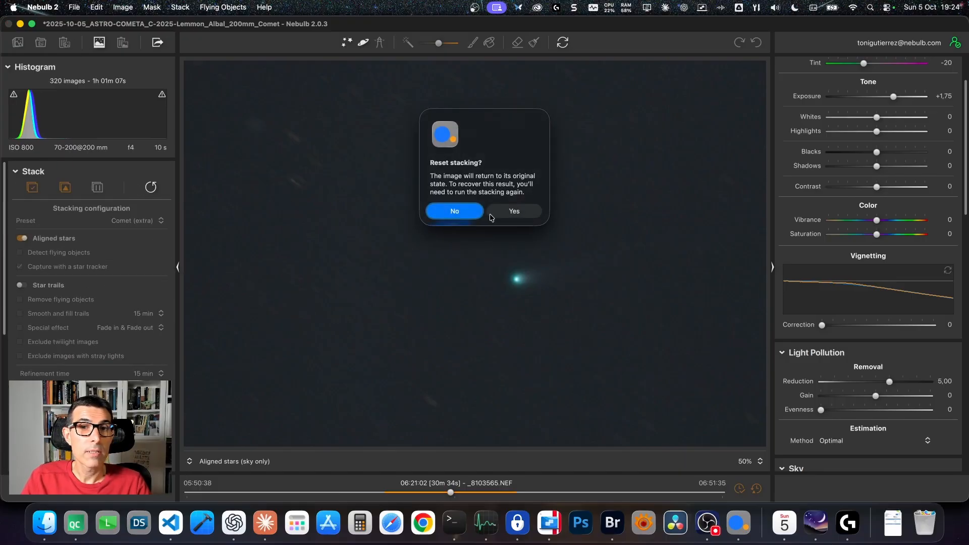
click(512, 211)
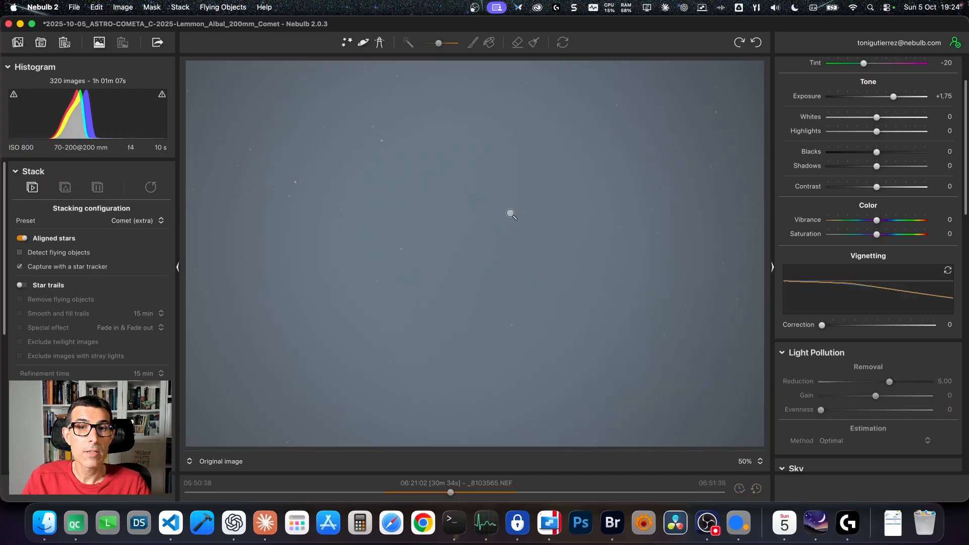
click(157, 222)
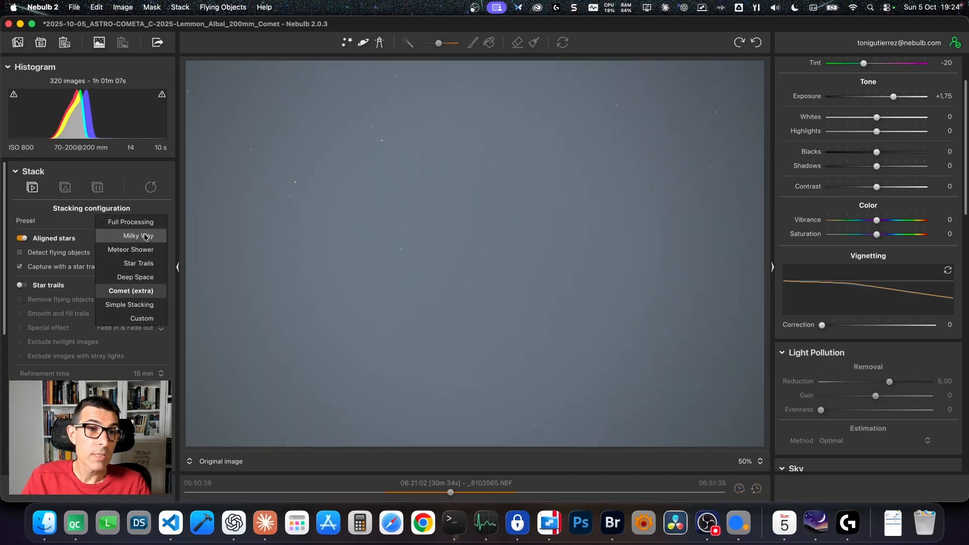
click(133, 276)
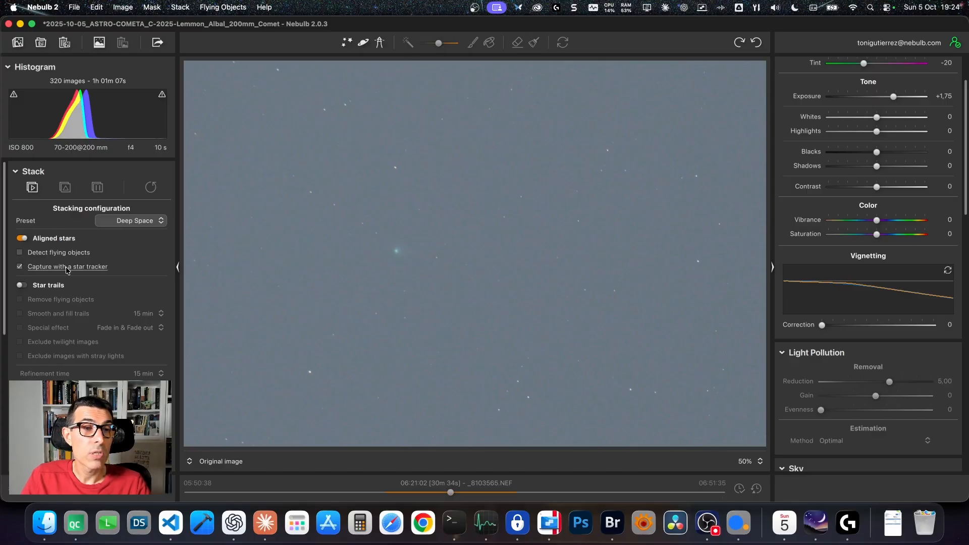
Toggle the star tracker capture option off and on, and switch the stacking preset to Milky Way
click(128, 222)
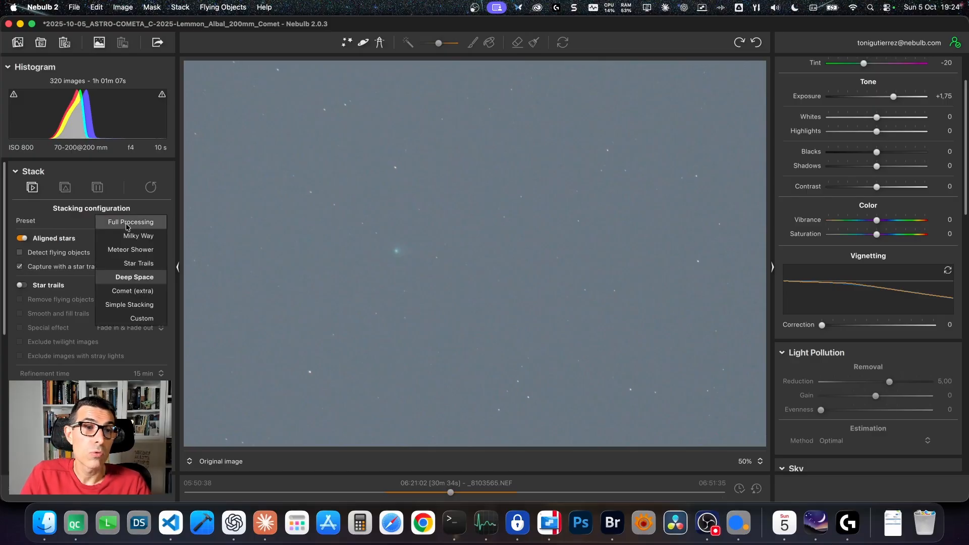
click(81, 221)
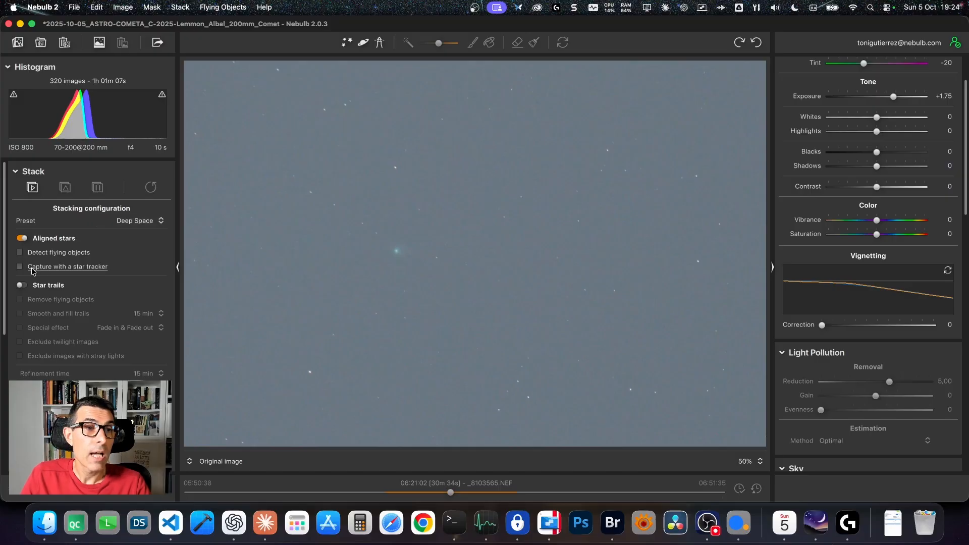
click(136, 222)
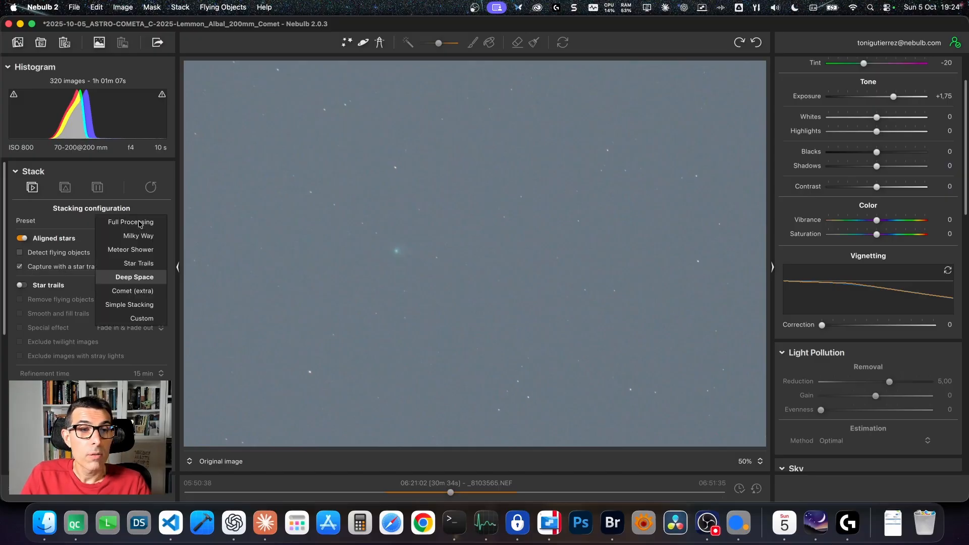
click(137, 235)
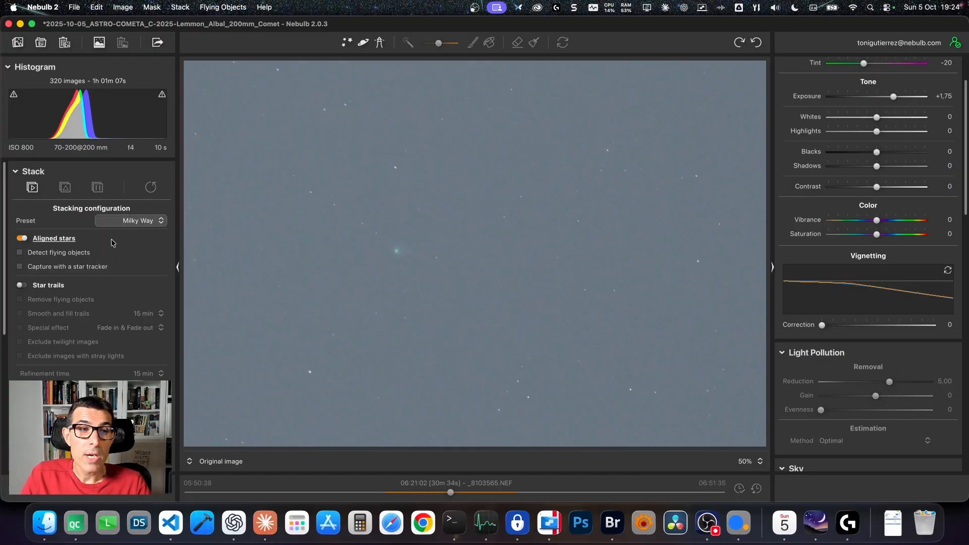
Select the Deep Space stacking preset with star tracker capture enabled, and try to start the stacking without saving the project
click(18, 268)
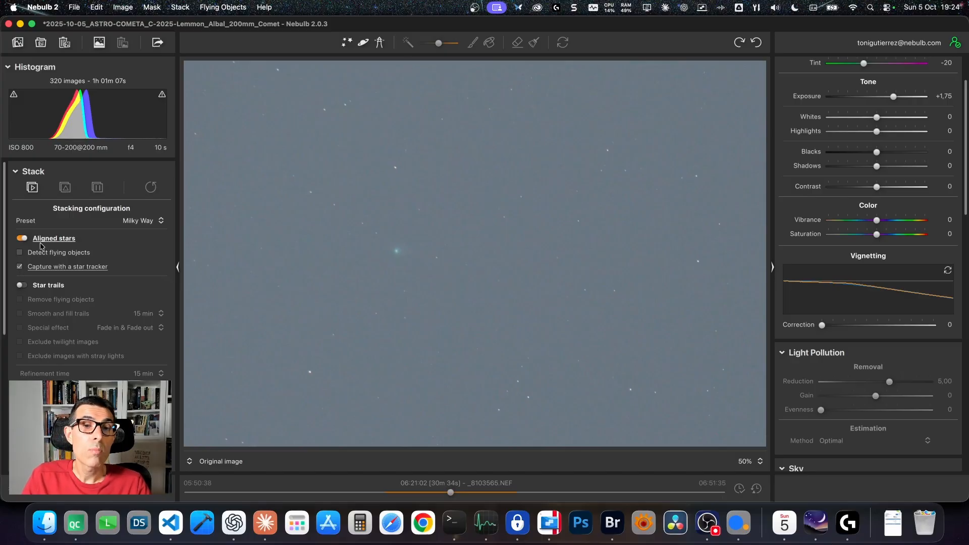
click(161, 222)
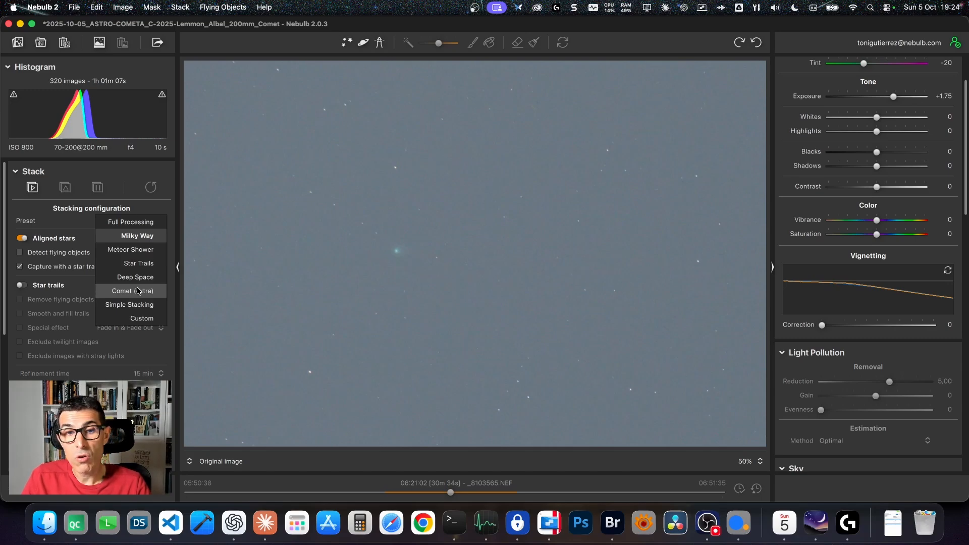
click(157, 208)
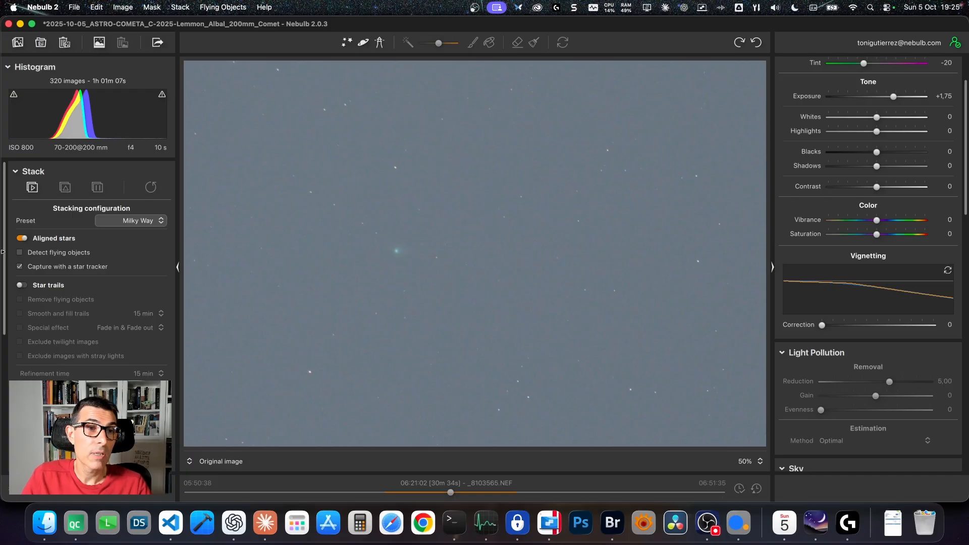
click(142, 220)
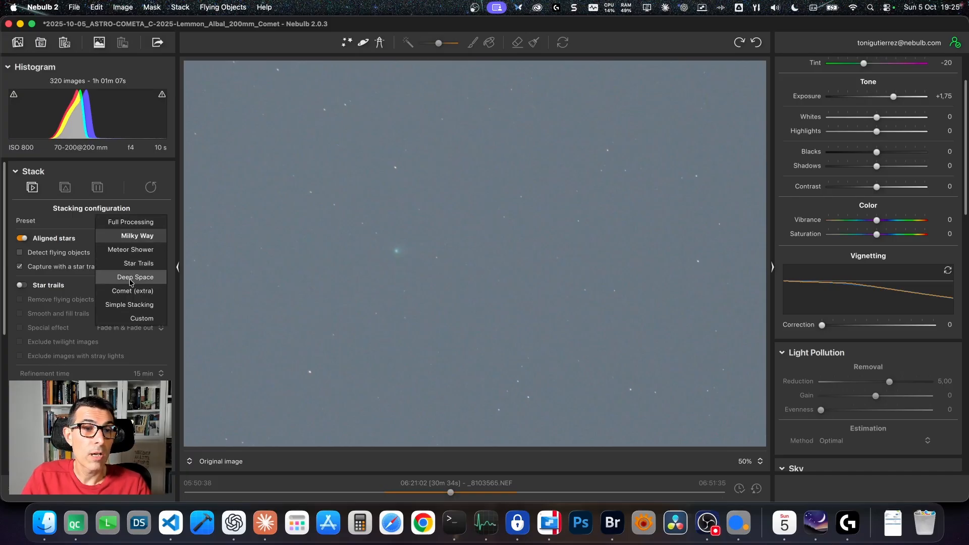
click(129, 277)
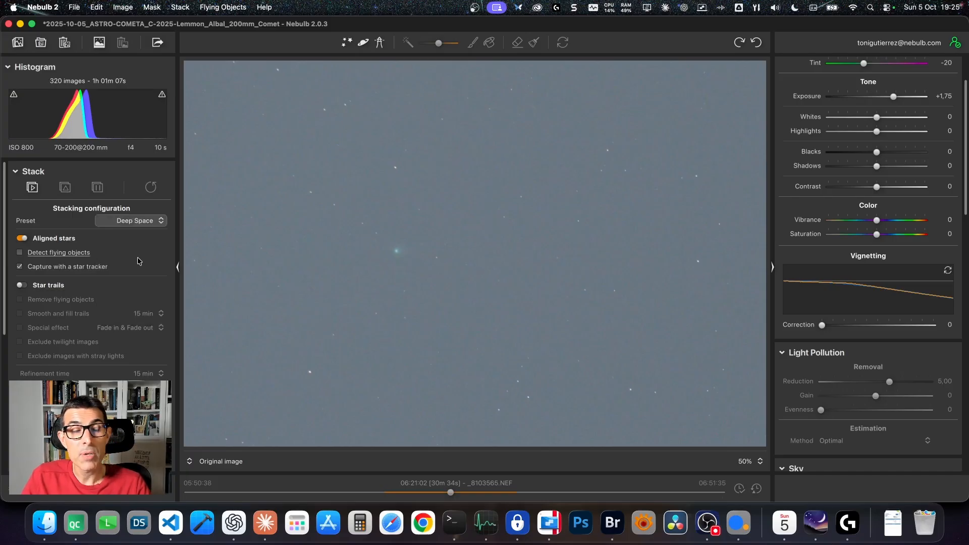
click(31, 188)
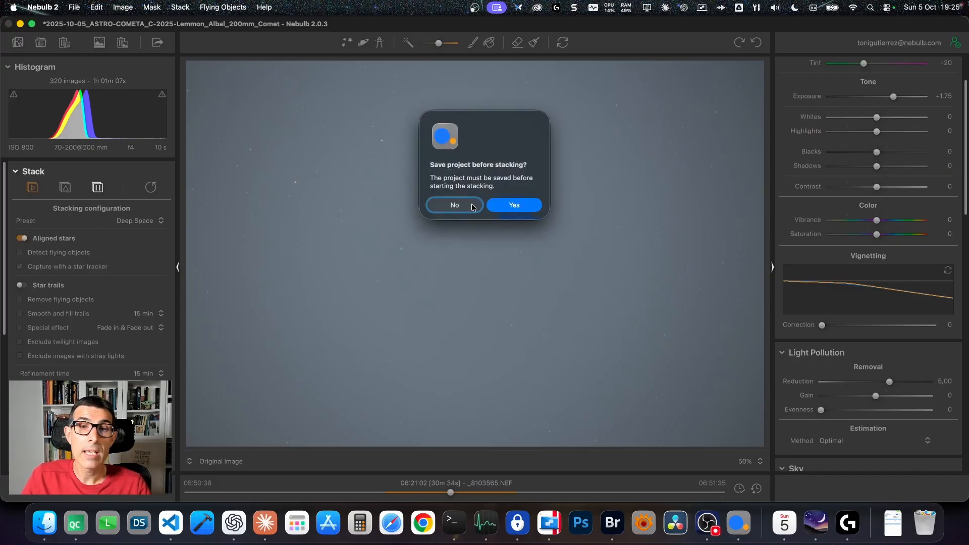
click(454, 204)
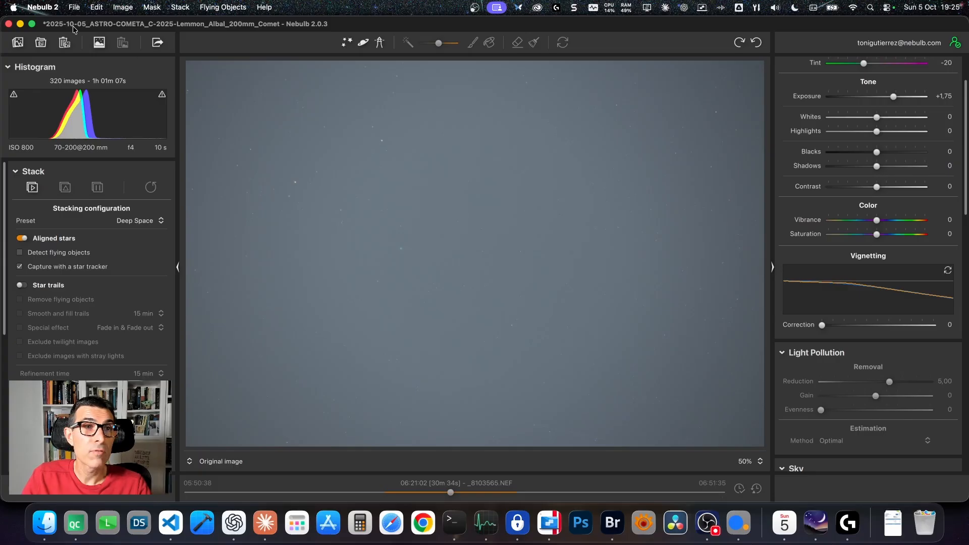
Open the recent project 2025-10-05_ASTRO-COMETA_C-2025-Lemmon_Albal_200mm_DeepSpace without saving the current project
click(75, 7)
mouse_move(101, 48)
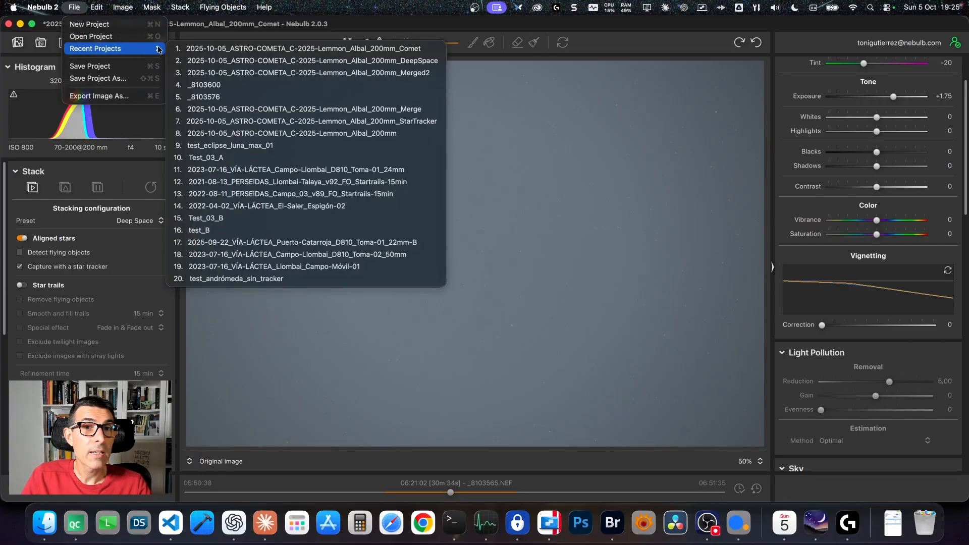
click(334, 60)
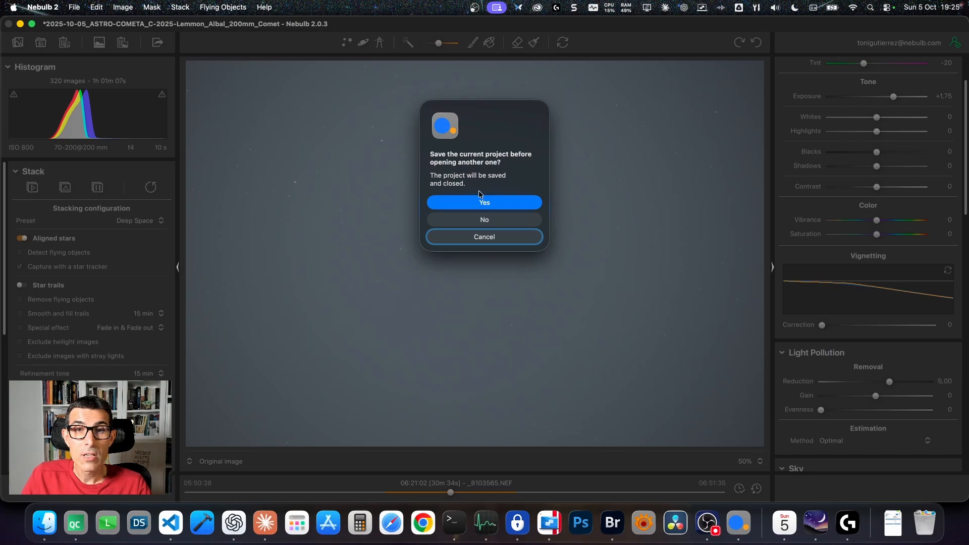
click(477, 222)
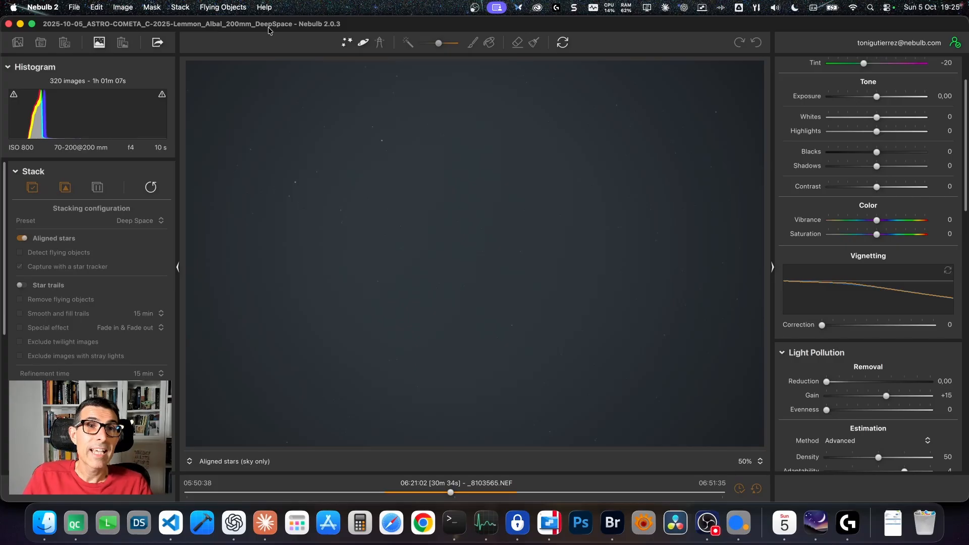
Compare the original image with the aligned stars (sky only) result around the comet
click(346, 190)
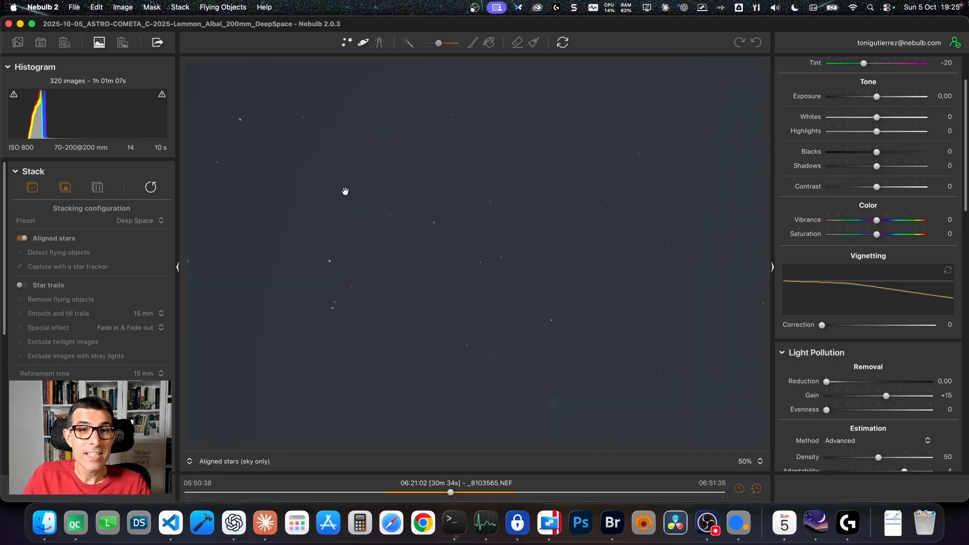
drag(427, 248, 459, 348)
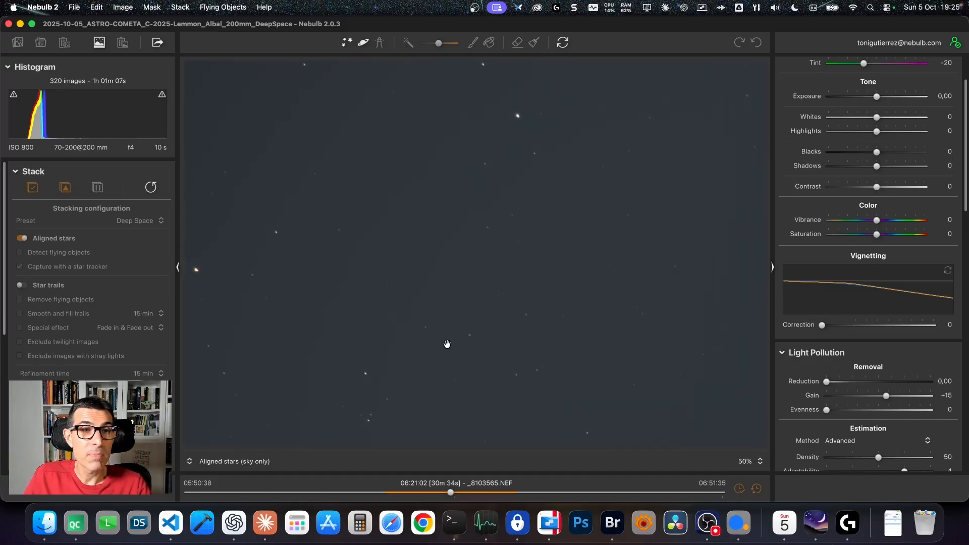
click(245, 461)
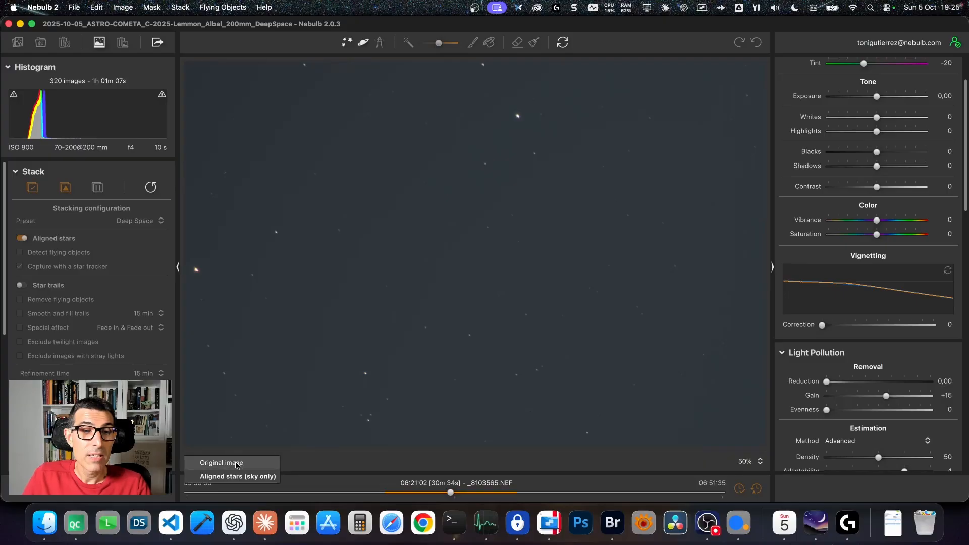
click(235, 463)
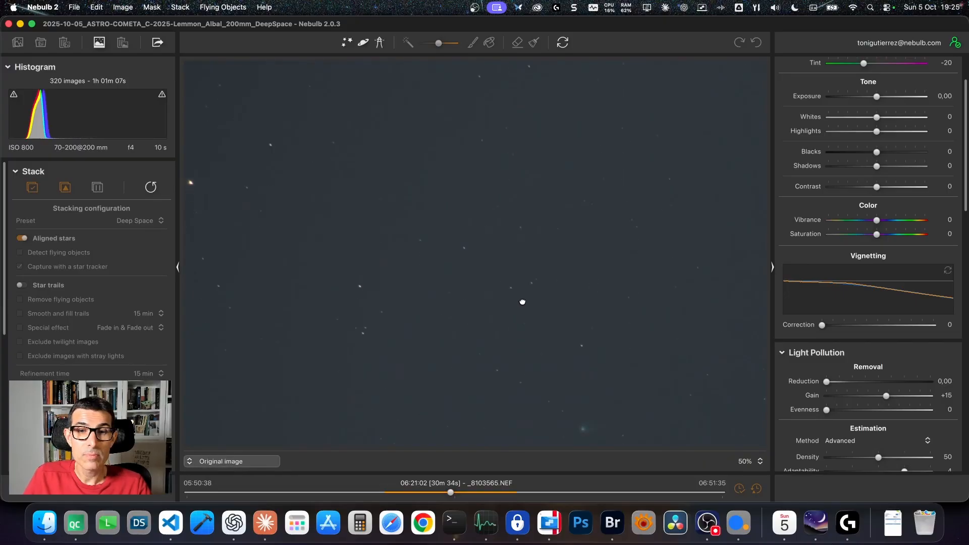
drag(522, 302, 605, 242)
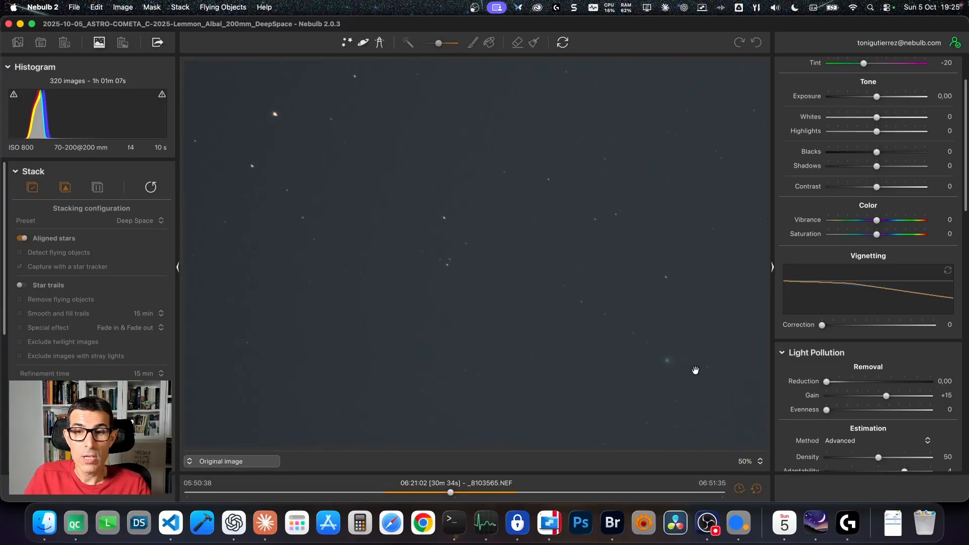
click(212, 462)
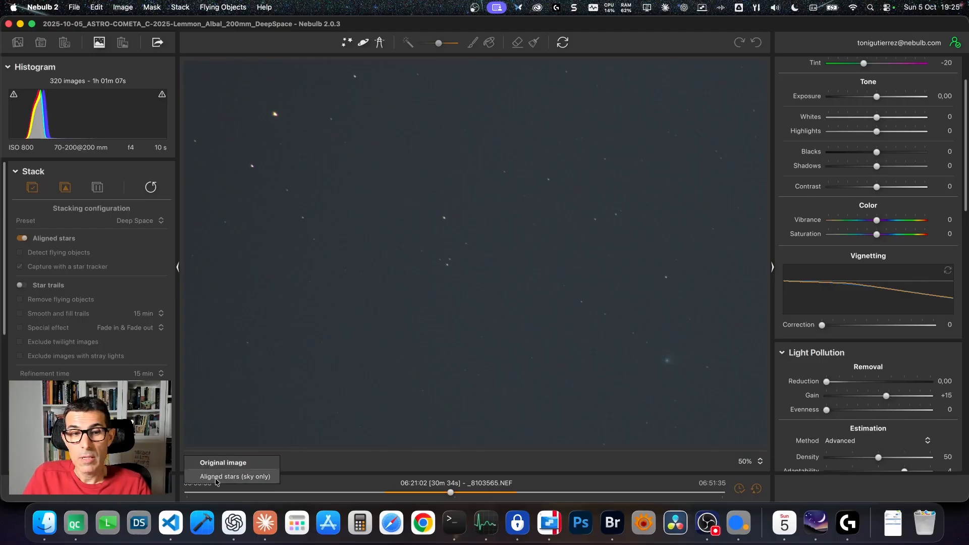
click(218, 478)
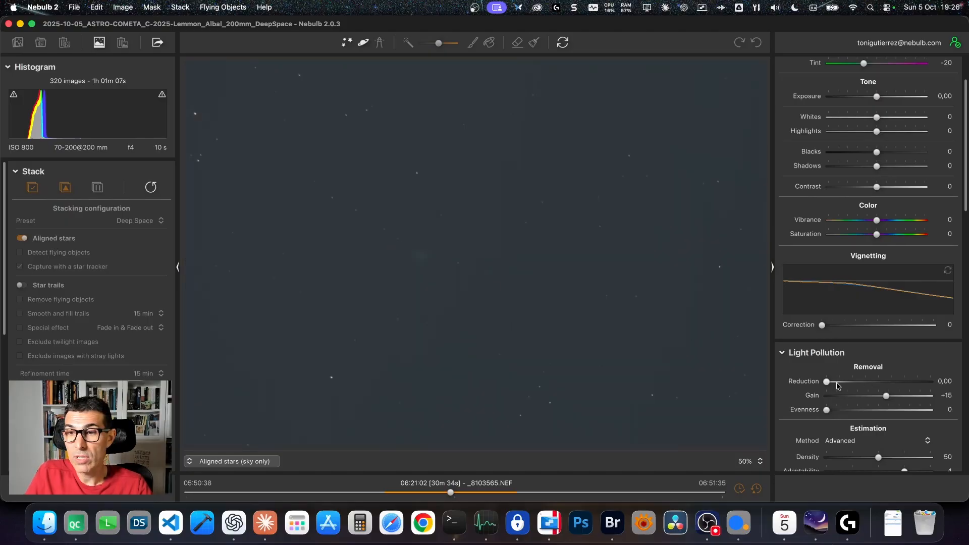
Set the light pollution reduction to 5.04 and inspect the stars and the comet in the aligned stack
drag(826, 382, 891, 385)
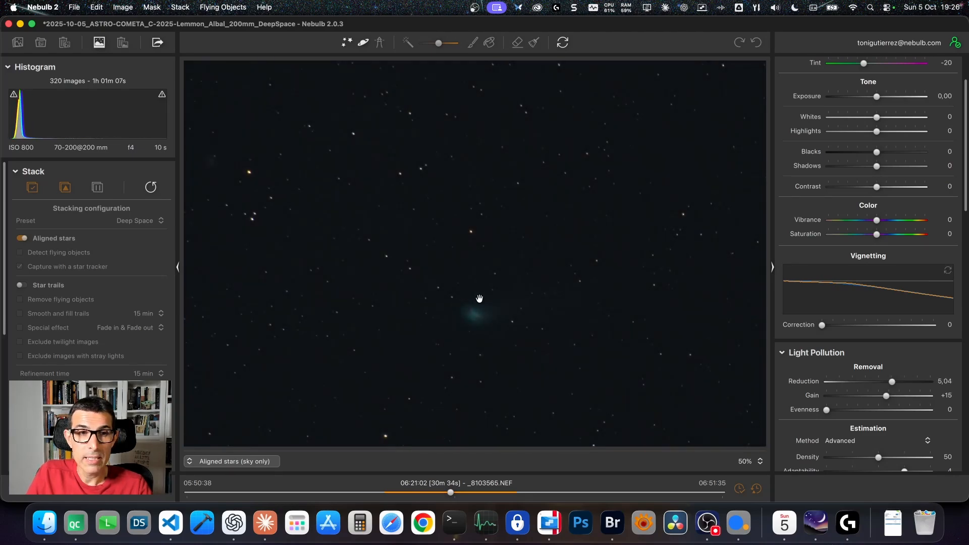
drag(478, 298, 631, 367)
drag(493, 234, 493, 311)
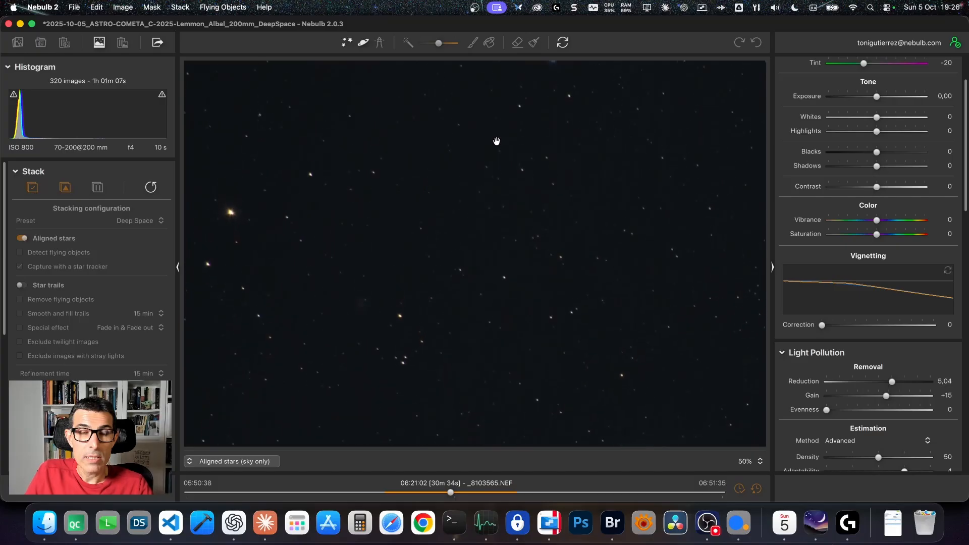
drag(497, 141, 496, 247)
click(493, 255)
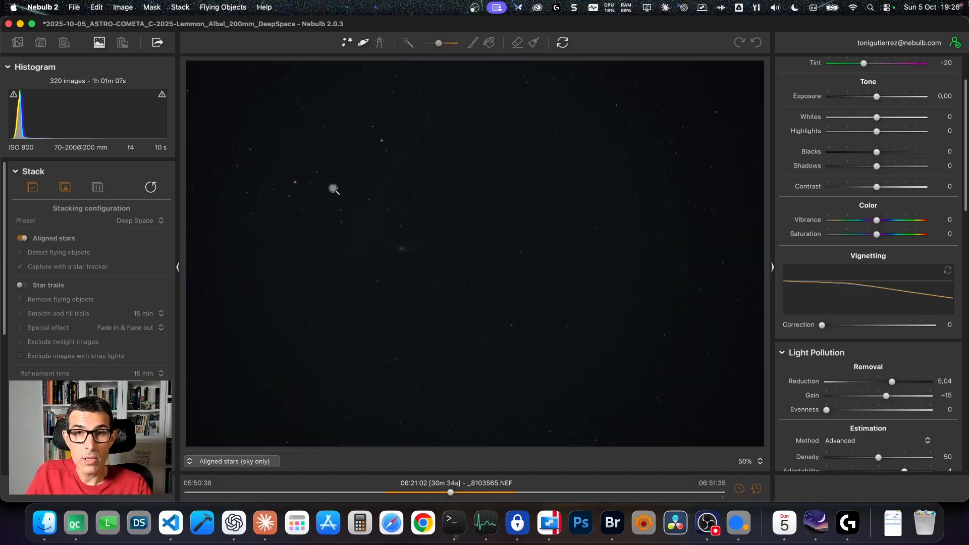
click(320, 176)
drag(419, 203, 421, 230)
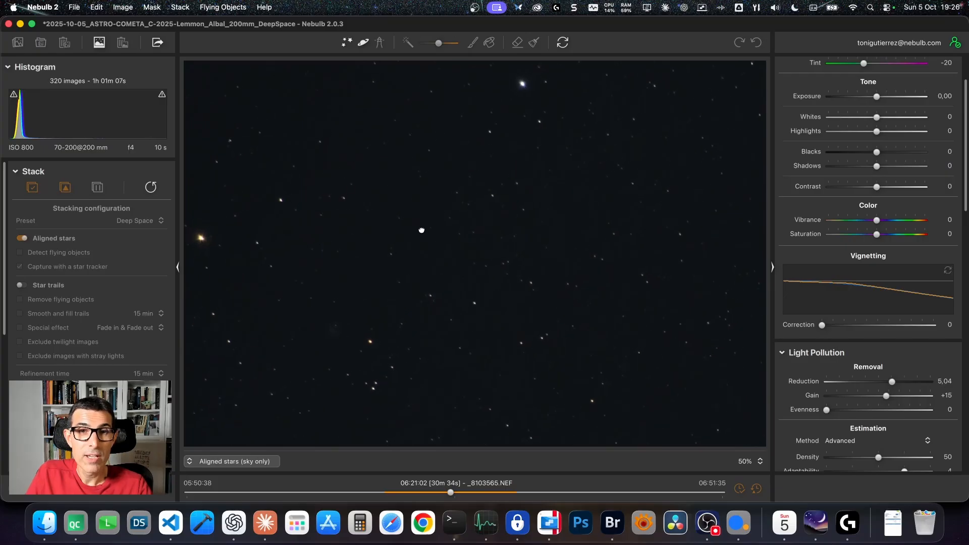
drag(487, 266, 576, 150)
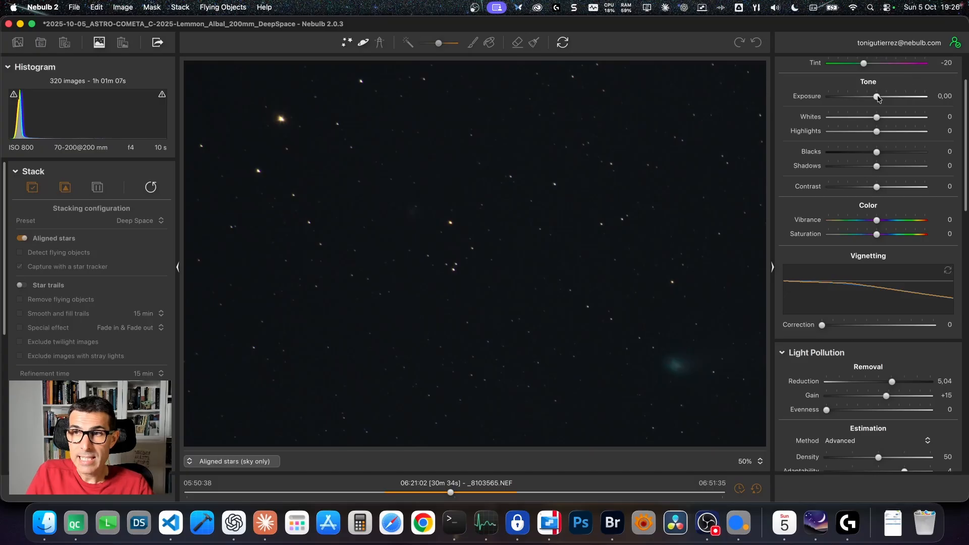
Raise the exposure to +1.75 and inspect the bright stars and the comet
drag(877, 98, 894, 97)
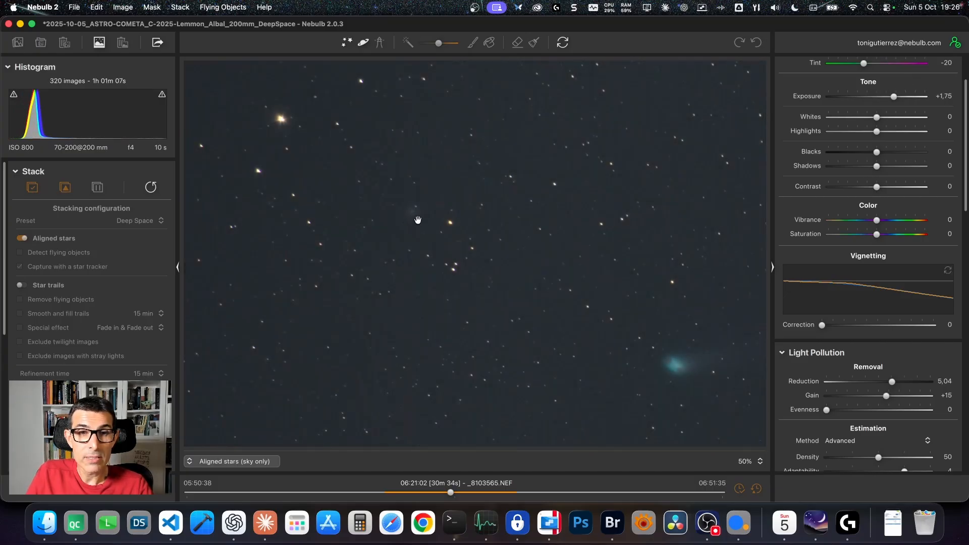
drag(418, 220, 427, 261)
mouse_move(484, 298)
mouse_down()
mouse_move(432, 276)
mouse_move(468, 293)
mouse_up()
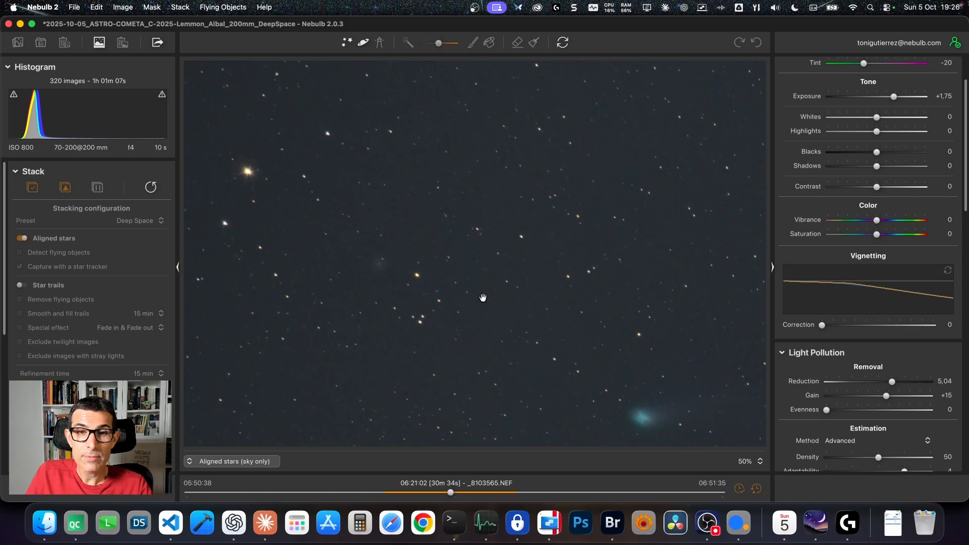
drag(616, 349, 499, 257)
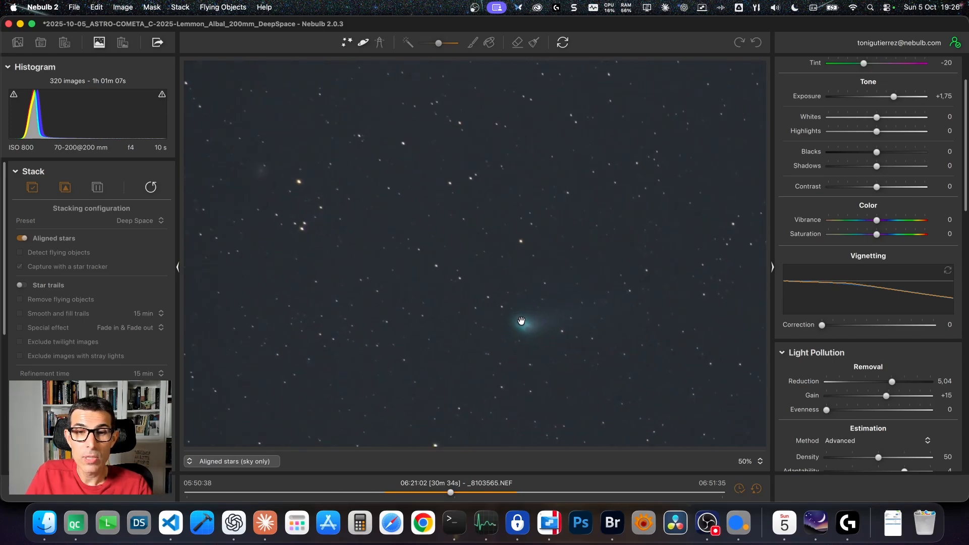
drag(536, 332, 480, 295)
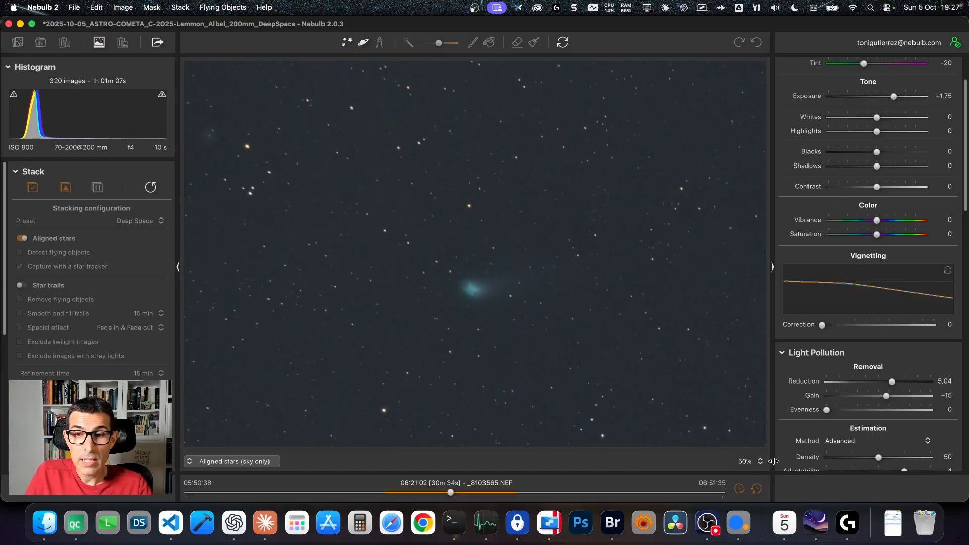
Enlarge the view to 100% and examine the star field beyond the comet
click(752, 461)
click(745, 402)
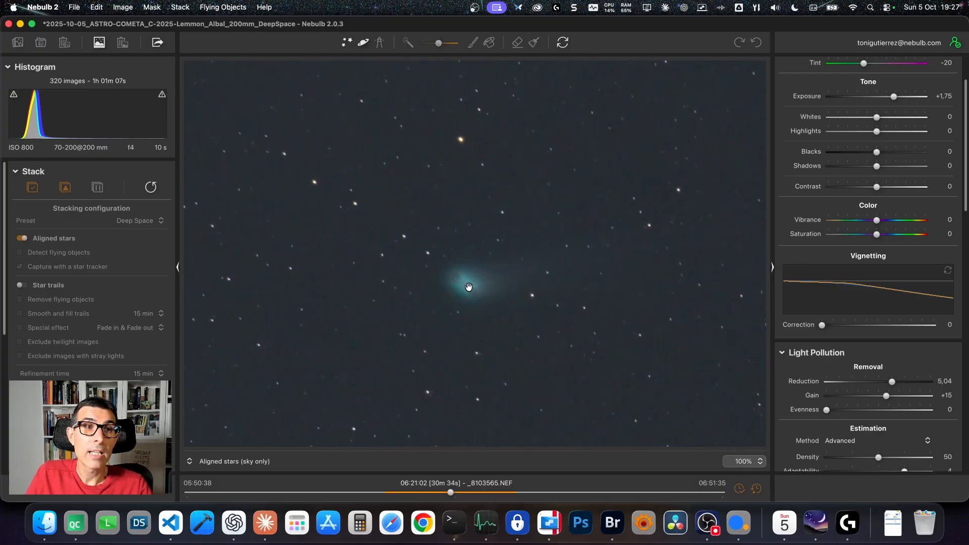
drag(387, 231, 515, 284)
drag(392, 252, 521, 352)
drag(273, 215, 356, 260)
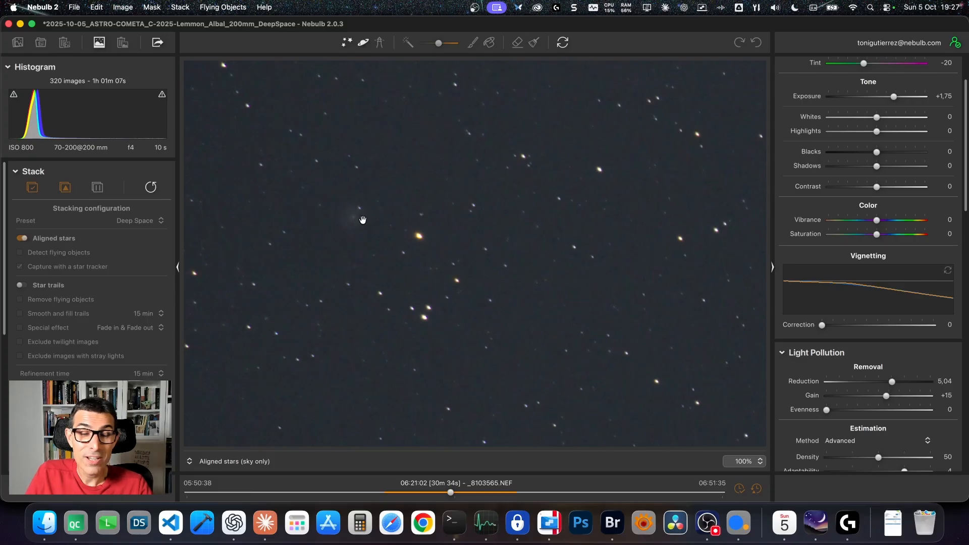
drag(355, 216, 422, 276)
drag(349, 195, 376, 244)
drag(411, 179, 365, 190)
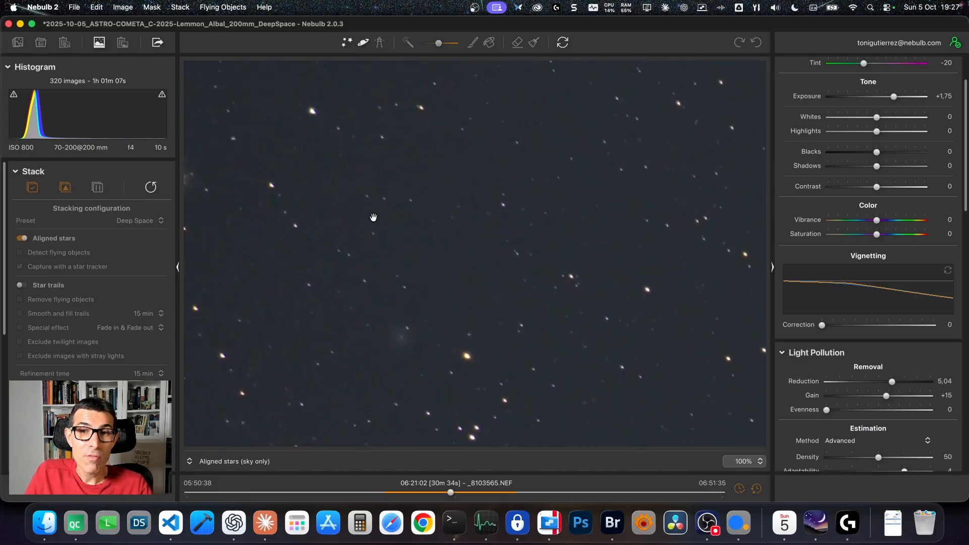
Return to the comet to examine its head and tail at 100%, then view the whole frame
drag(581, 364, 399, 180)
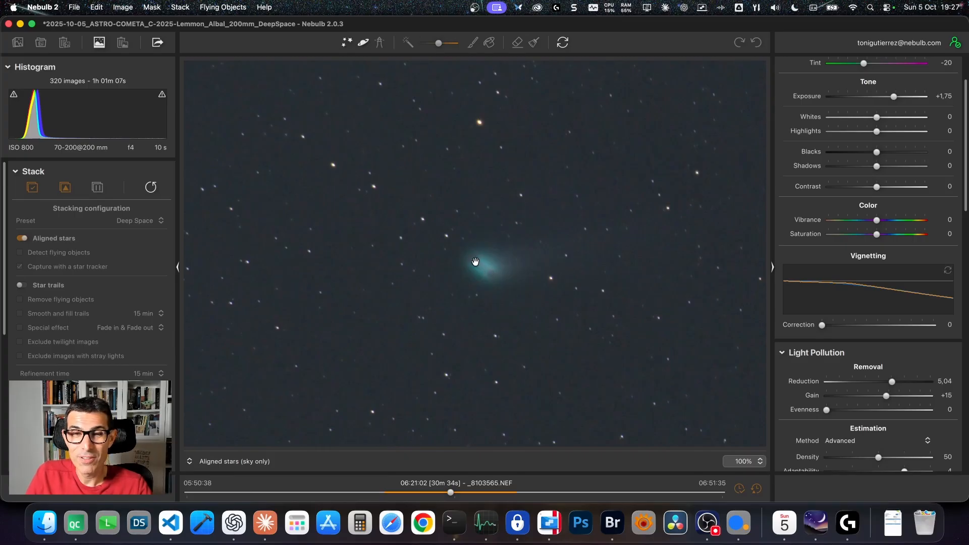
drag(460, 274, 426, 288)
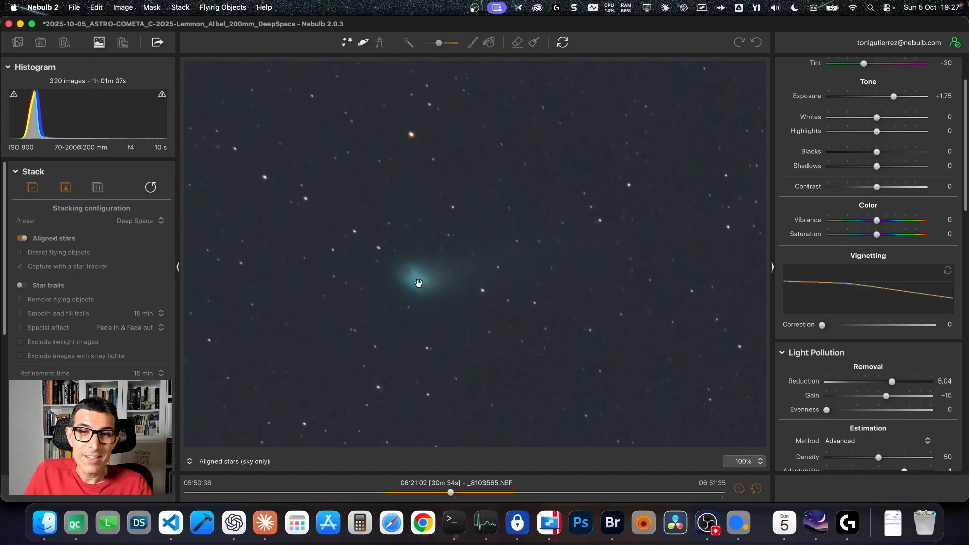
click(428, 281)
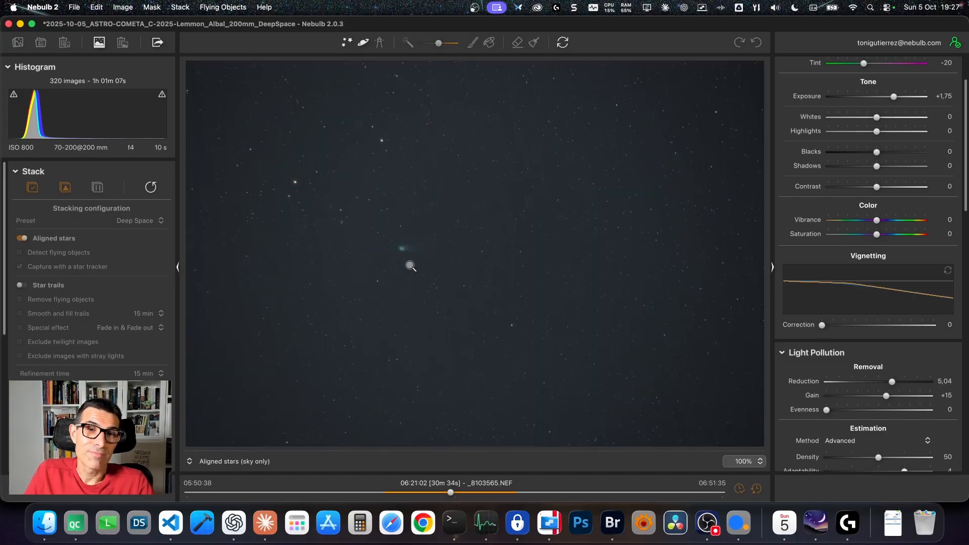
click(402, 248)
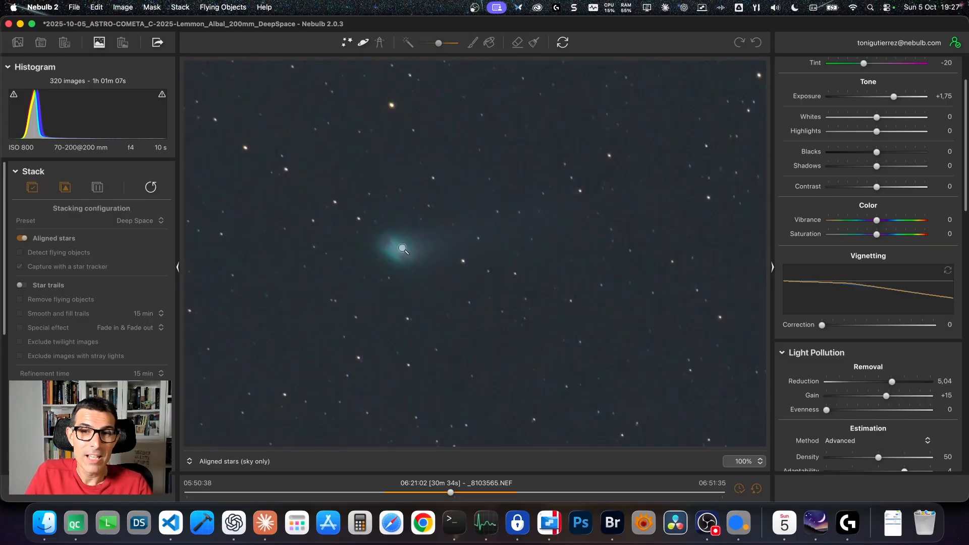
click(402, 249)
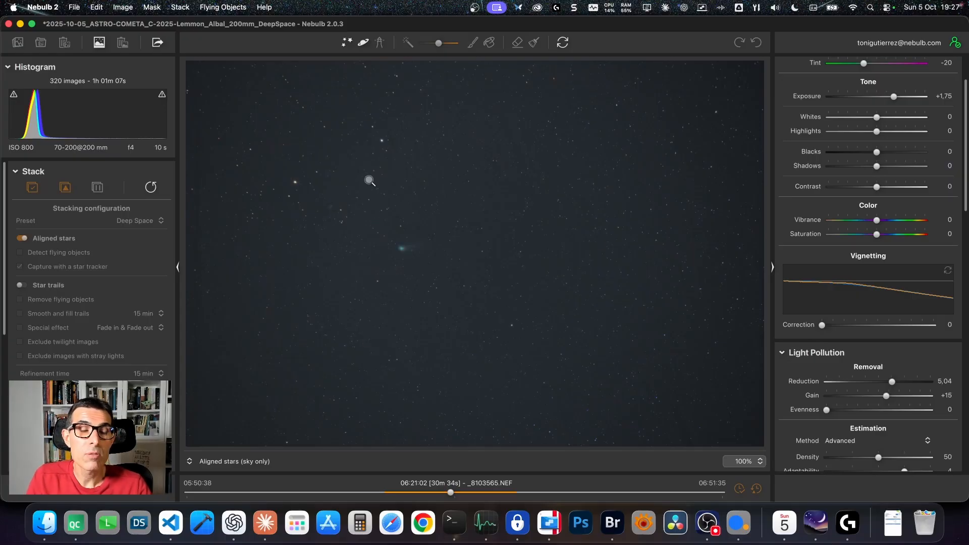
Export the Deep Space stack as an LZW-compressed TIFF to the Exported folder, named 2025-10-05_ASTRO-COMETA_C-2025-Lemmon_Albal_200mm_DeepSpace2
scroll(81, 250, down, 5)
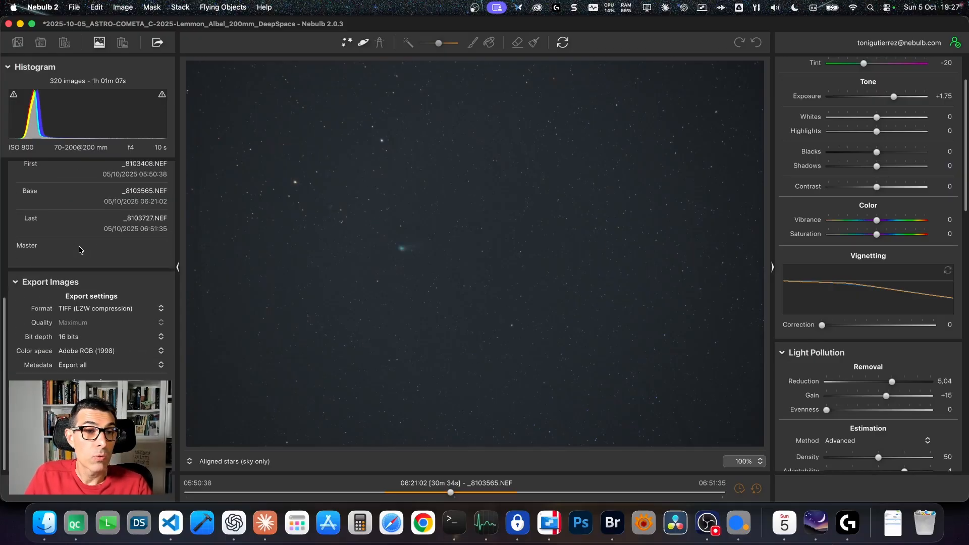
click(101, 313)
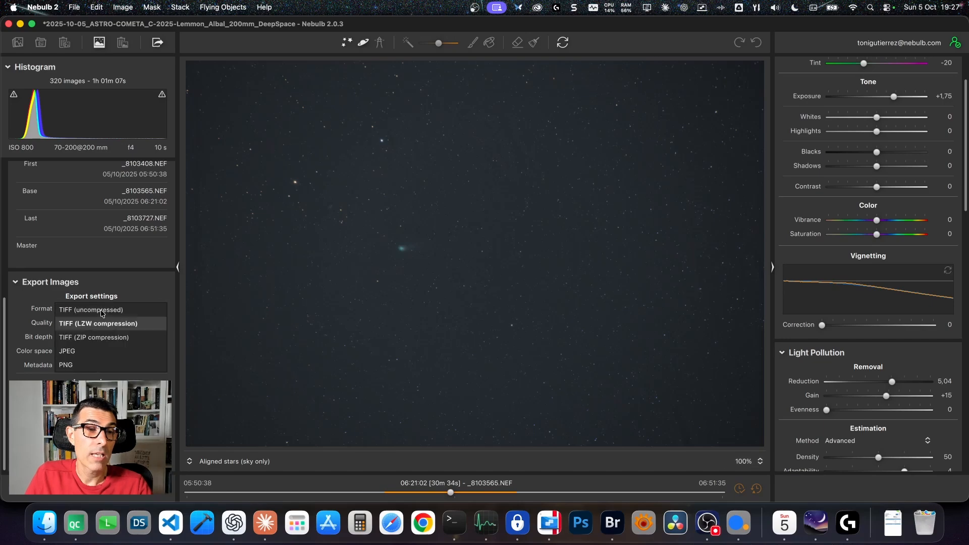
click(132, 299)
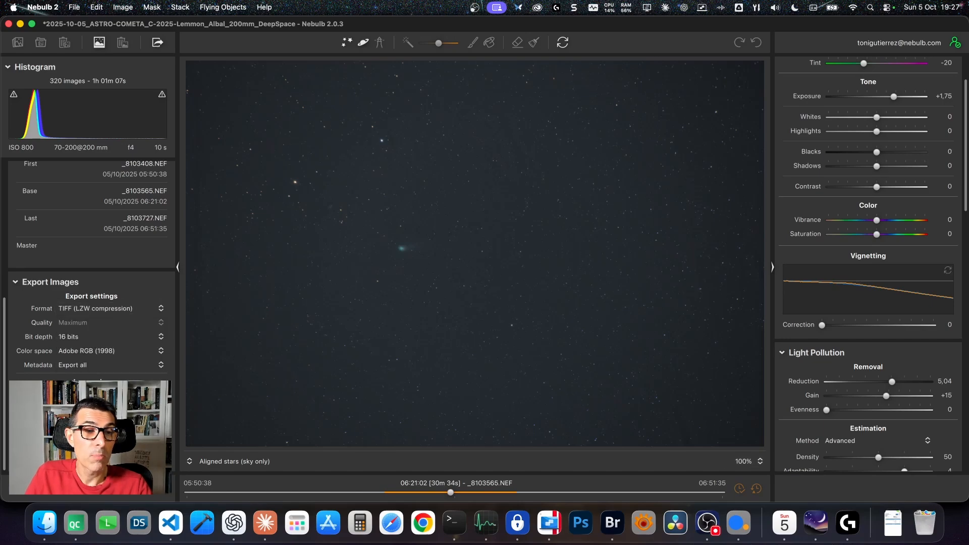
click(91, 396)
click(362, 211)
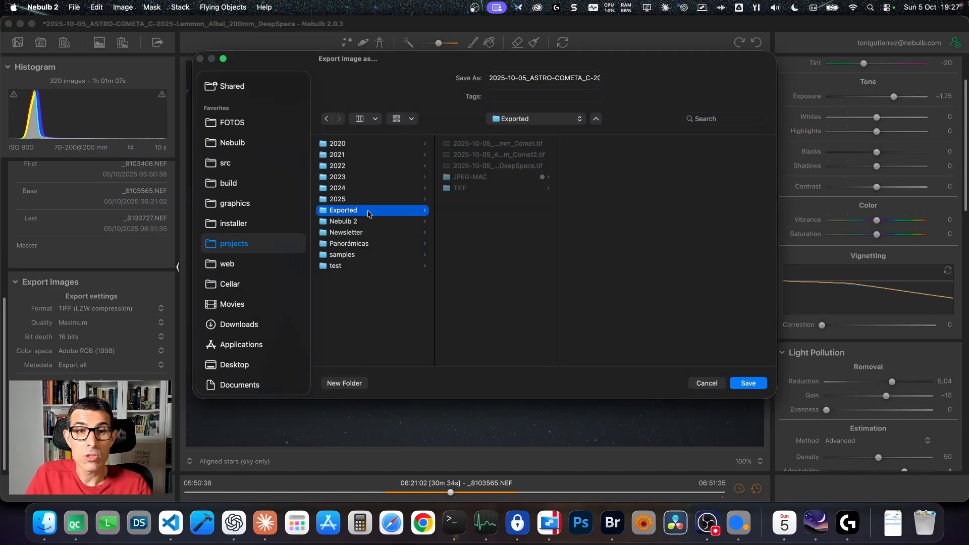
key(Right)
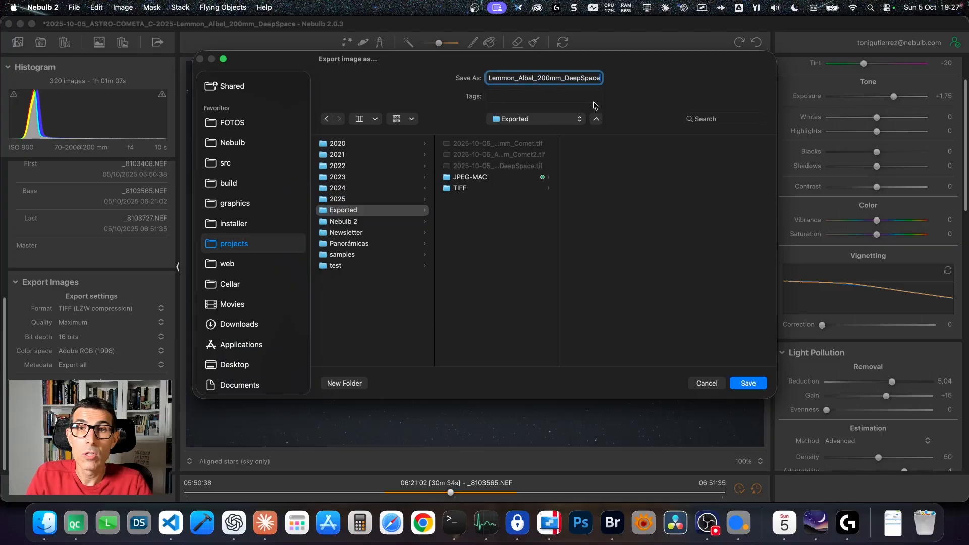
text(2)
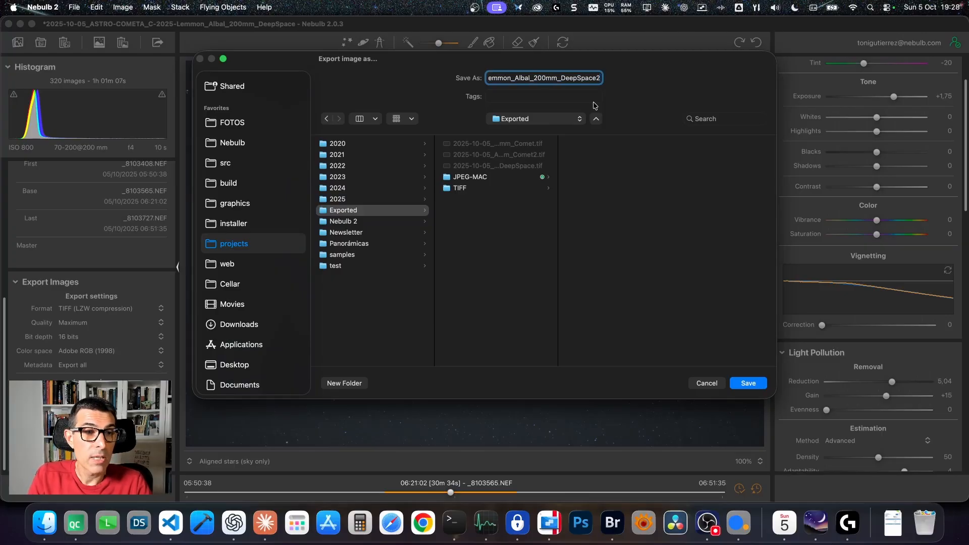
key(Return)
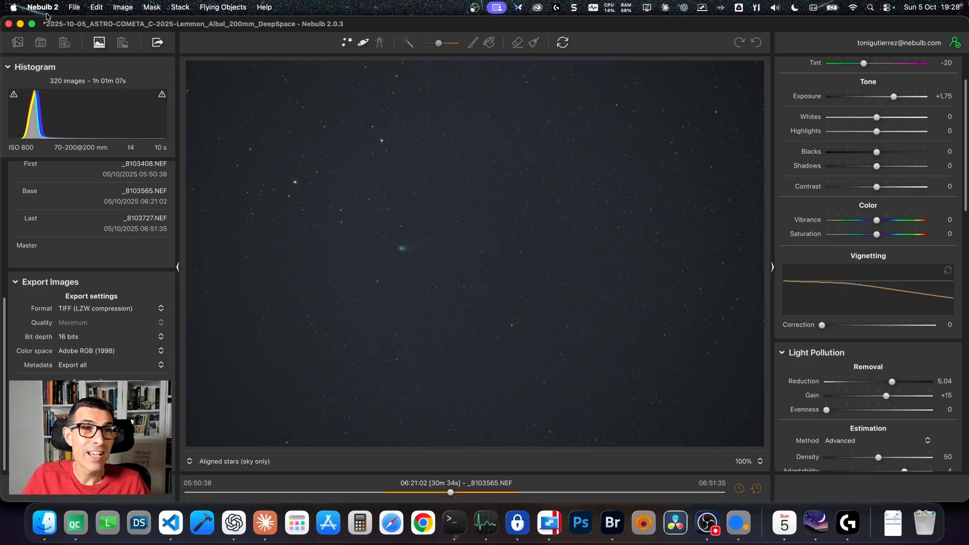
Create a new project without saving the current Deep Space project
click(72, 7)
click(77, 24)
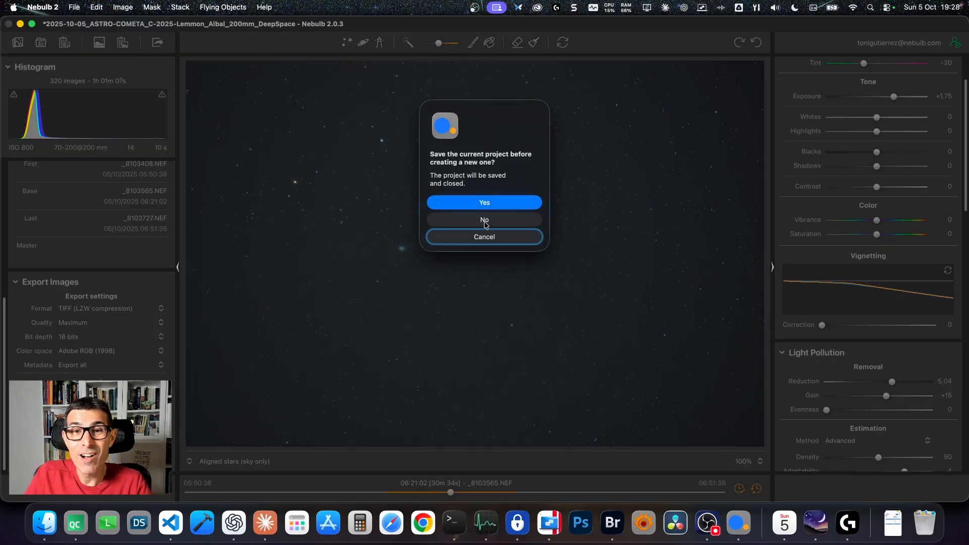
click(484, 220)
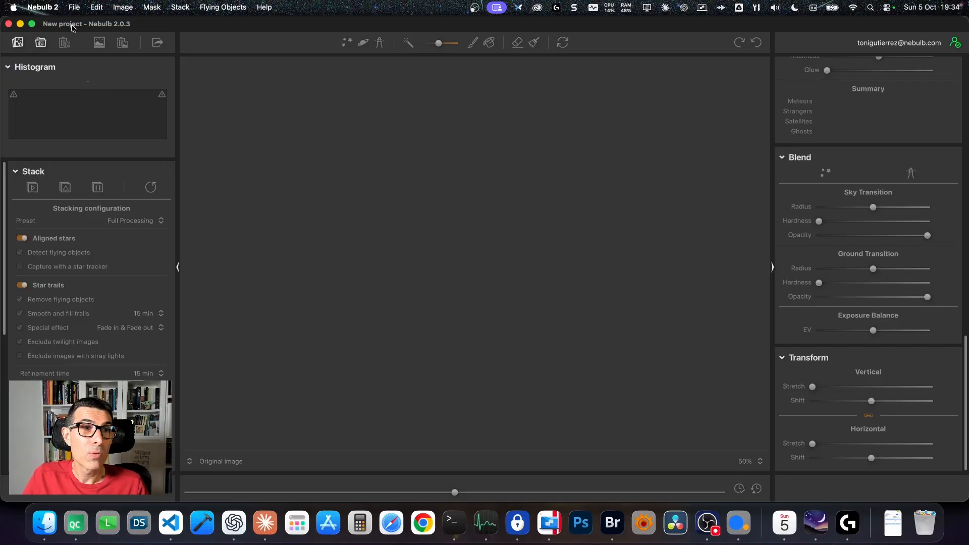
Import 2025-10-05_ASTRO-COMETA_C-2025-Lemmon_Albal_200mm_Comet2.tif from the Exported folder into the new project
click(17, 43)
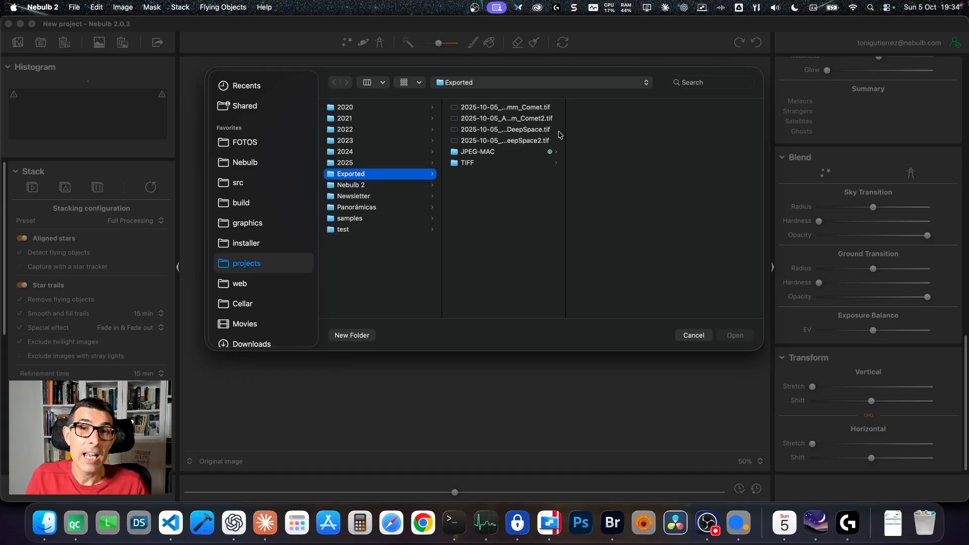
click(515, 122)
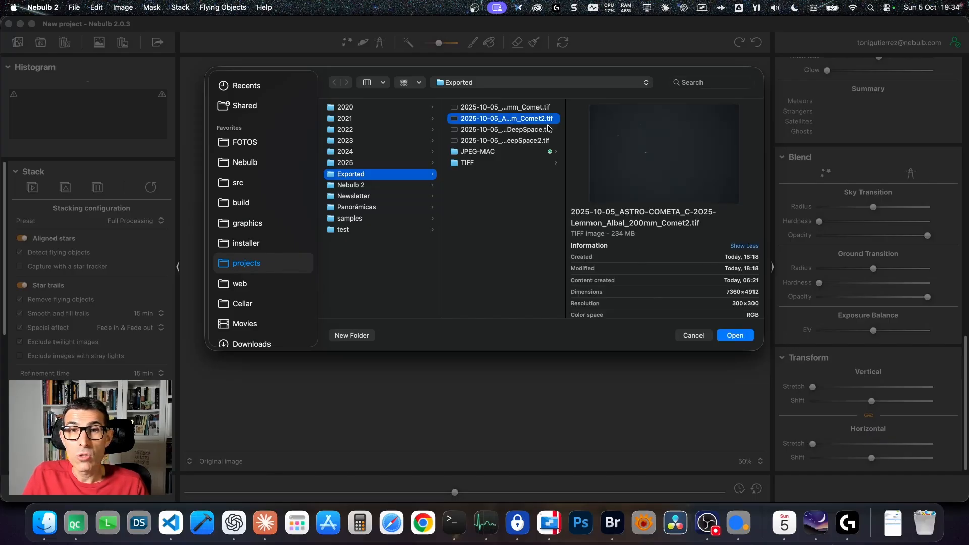
click(735, 336)
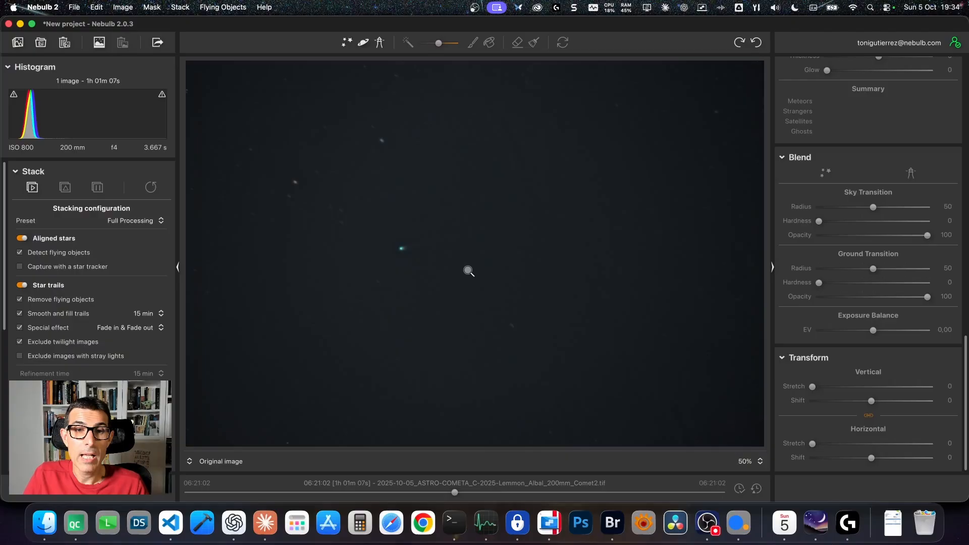
Inspect the comet and the surrounding stars in the imported image up close, then return to the whole frame
click(406, 247)
drag(407, 247, 565, 288)
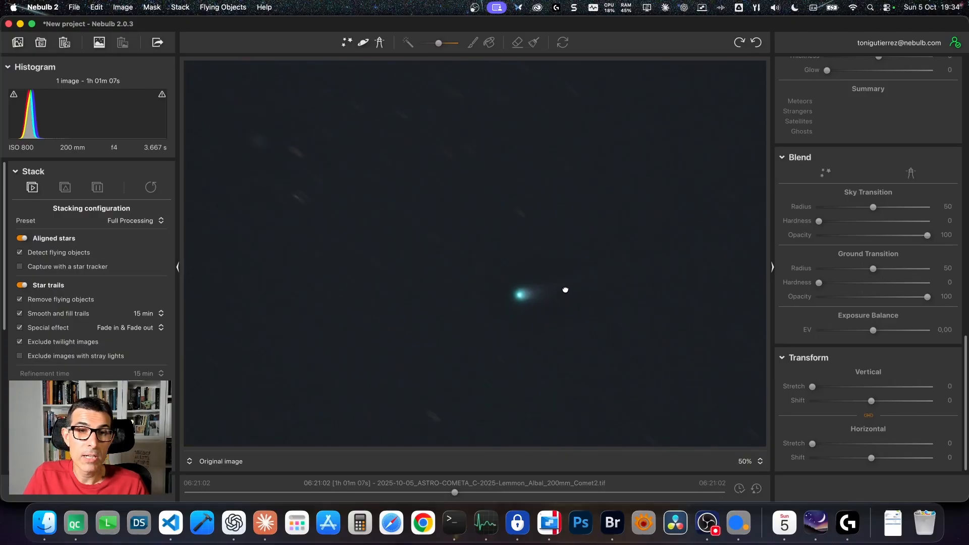
drag(379, 163, 384, 201)
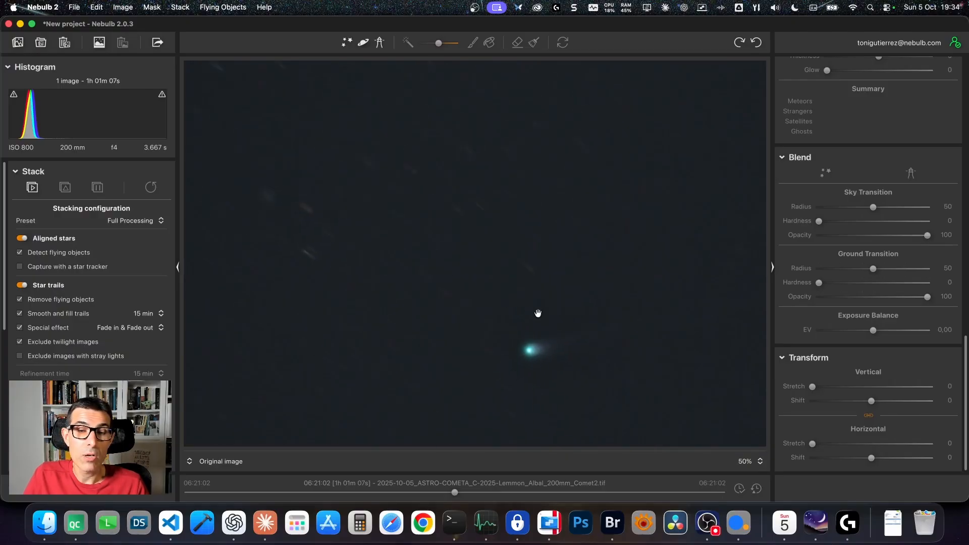
drag(536, 311, 500, 270)
click(508, 293)
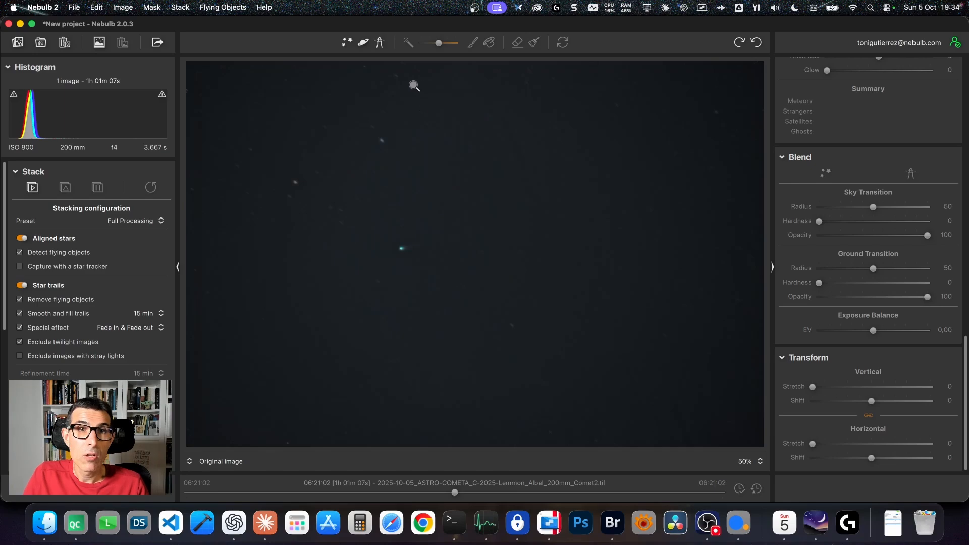
Paint a sky mask with the brush over the comet's head and along its tail
click(410, 251)
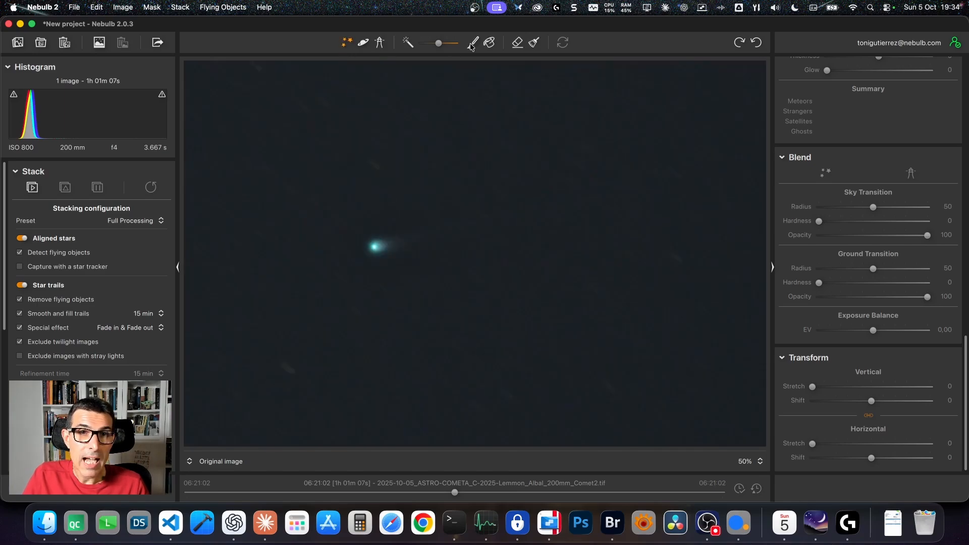
click(363, 44)
click(345, 44)
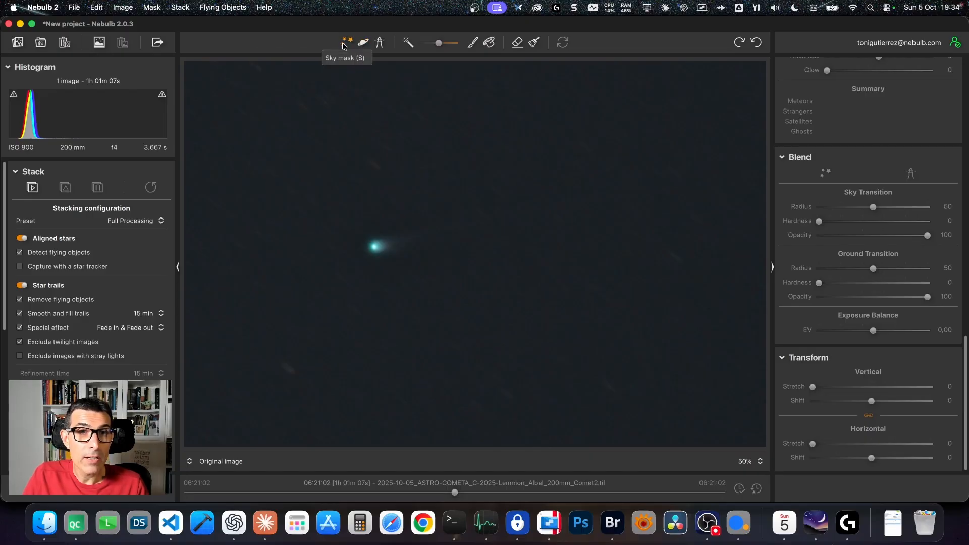
click(473, 43)
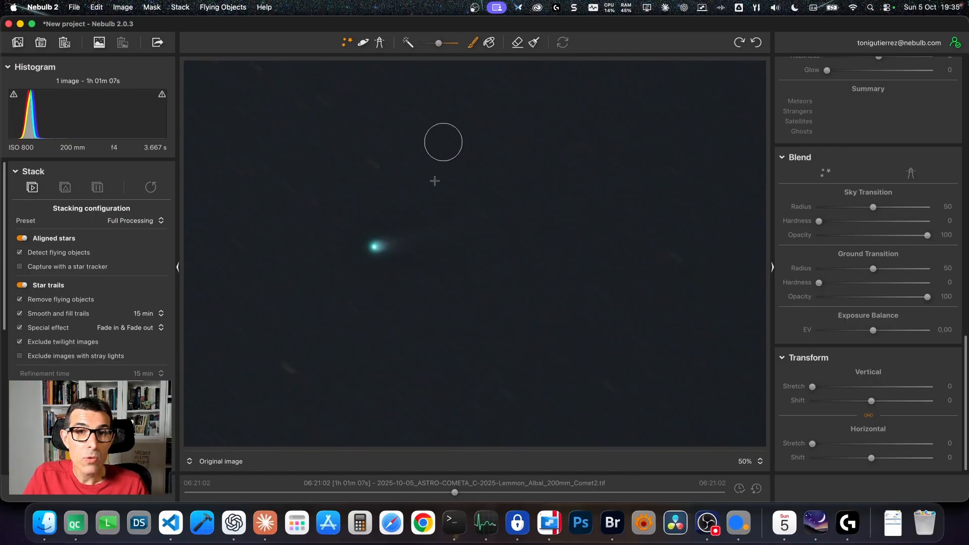
click(373, 246)
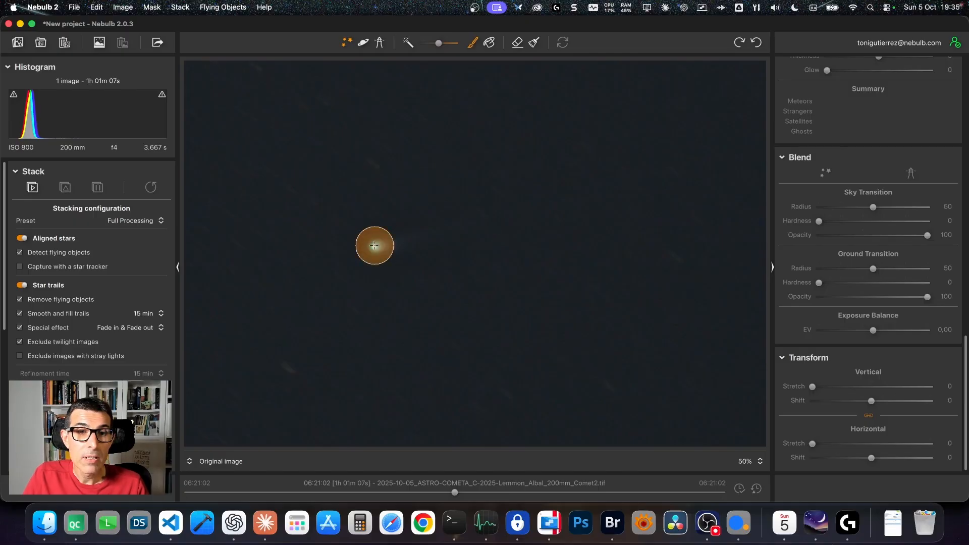
mouse_move(378, 245)
mouse_down()
mouse_move(489, 222)
mouse_move(379, 240)
mouse_move(477, 226)
mouse_move(433, 230)
mouse_up()
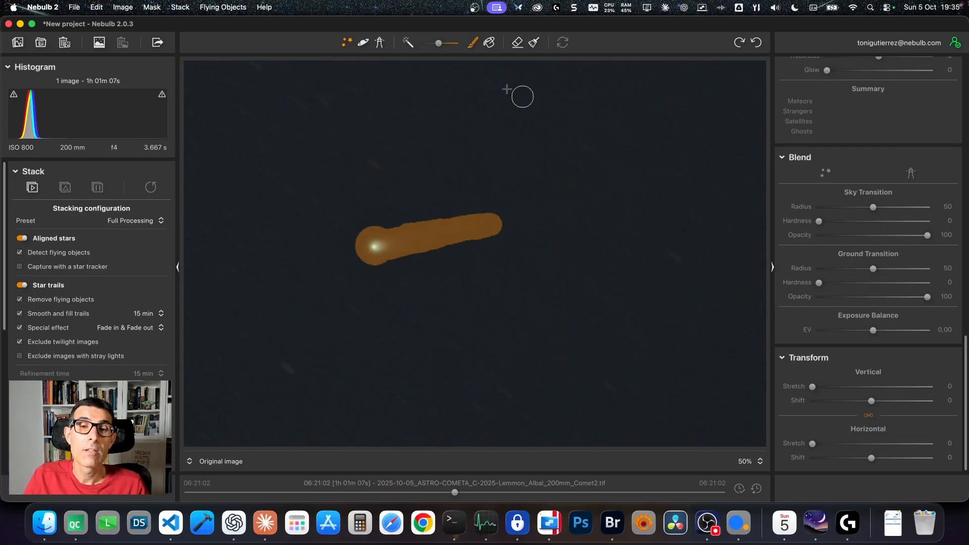
click(517, 43)
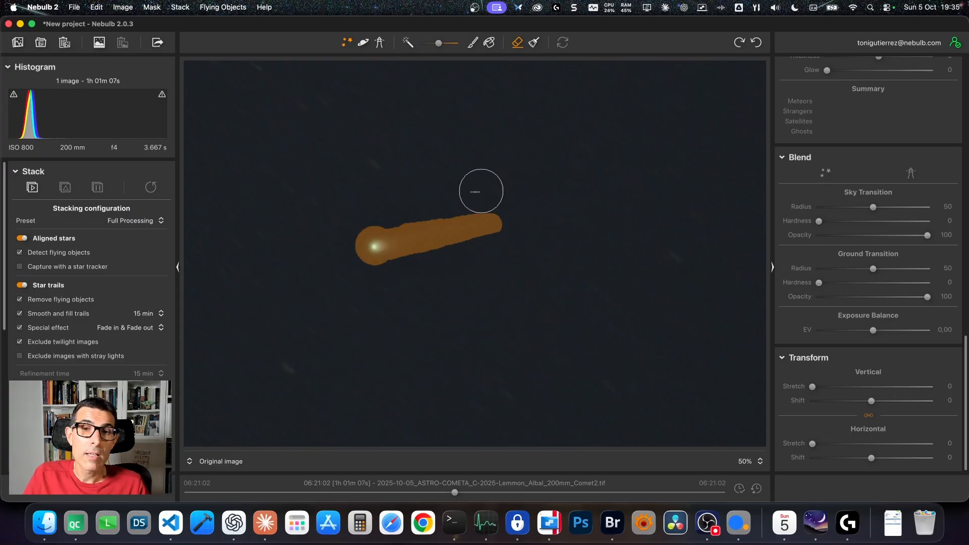
drag(396, 202, 435, 233)
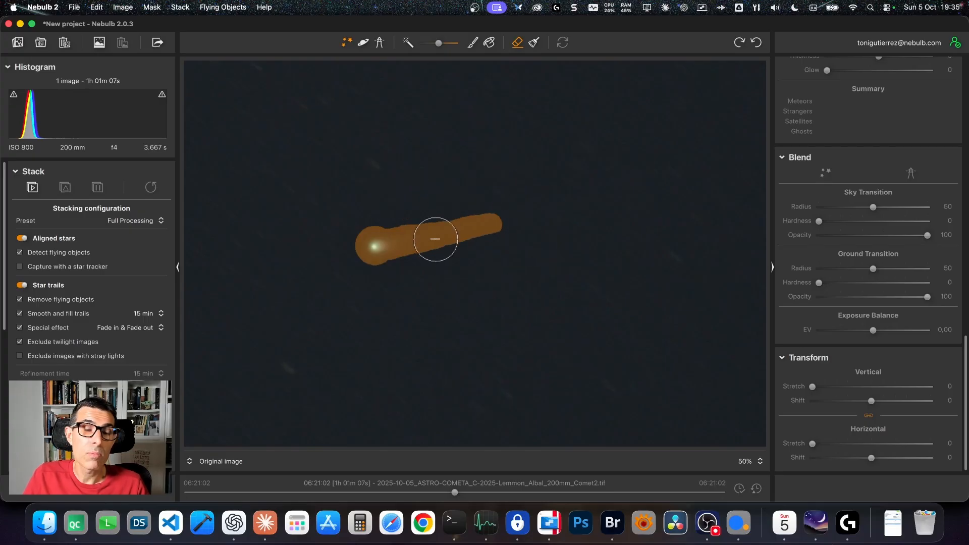
key(super+z)
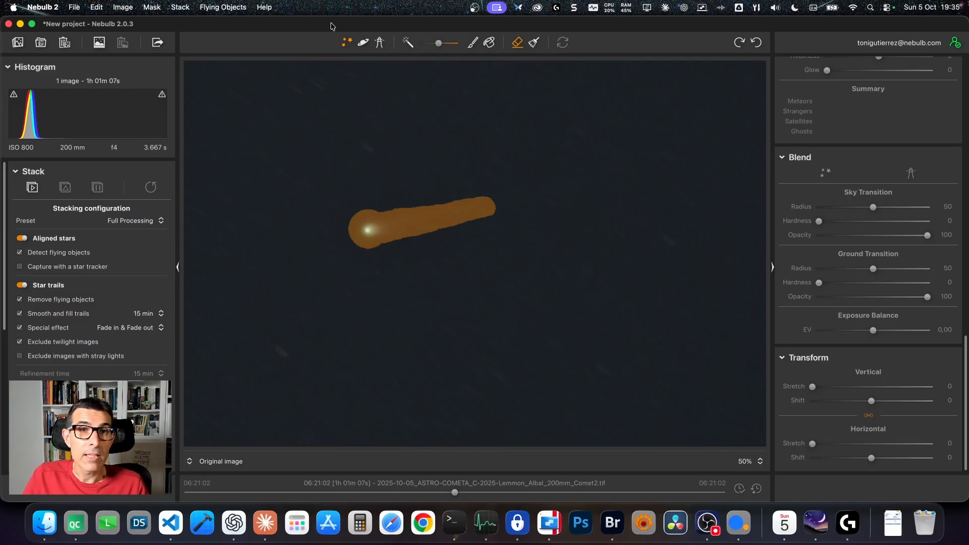
Leave the sky mask and process the masked comet image with the Full Processing preset
click(346, 44)
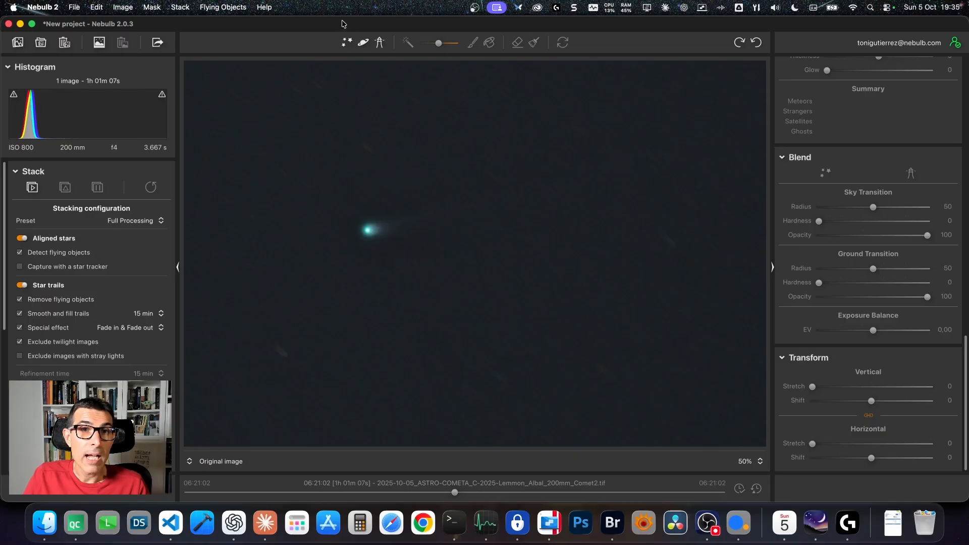
click(347, 42)
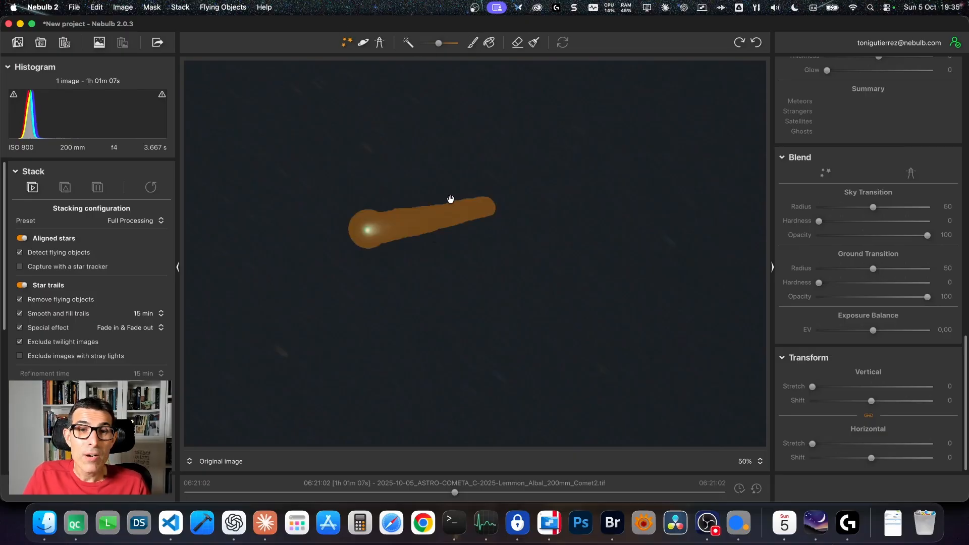
click(346, 42)
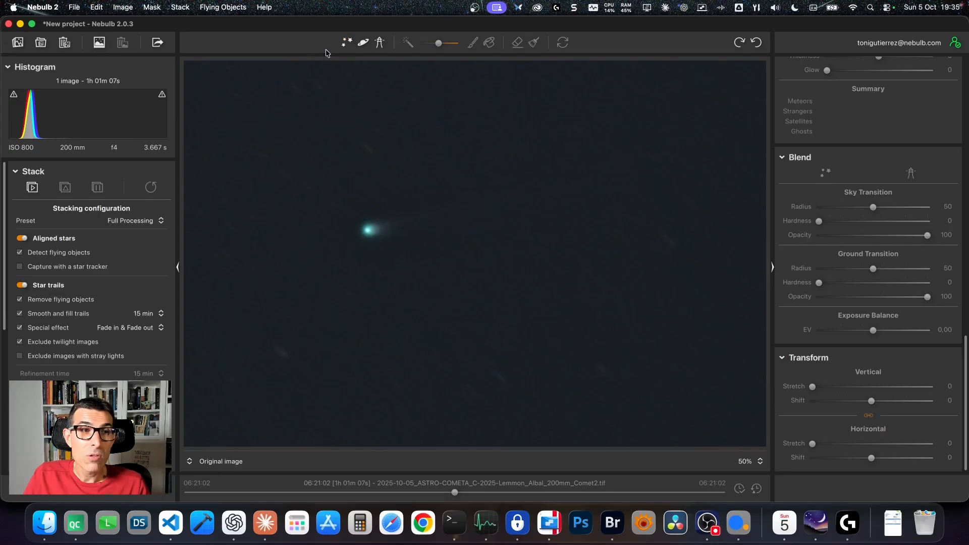
click(32, 188)
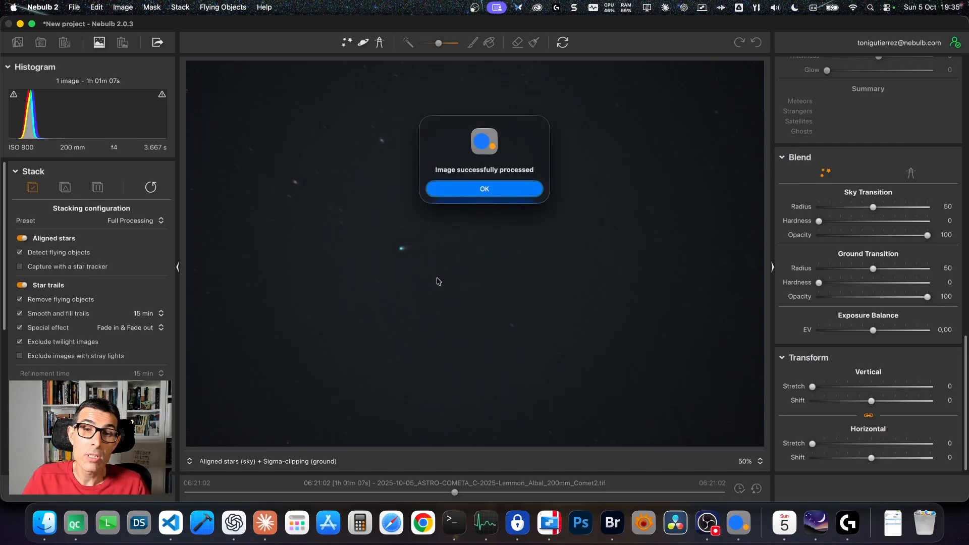
click(484, 190)
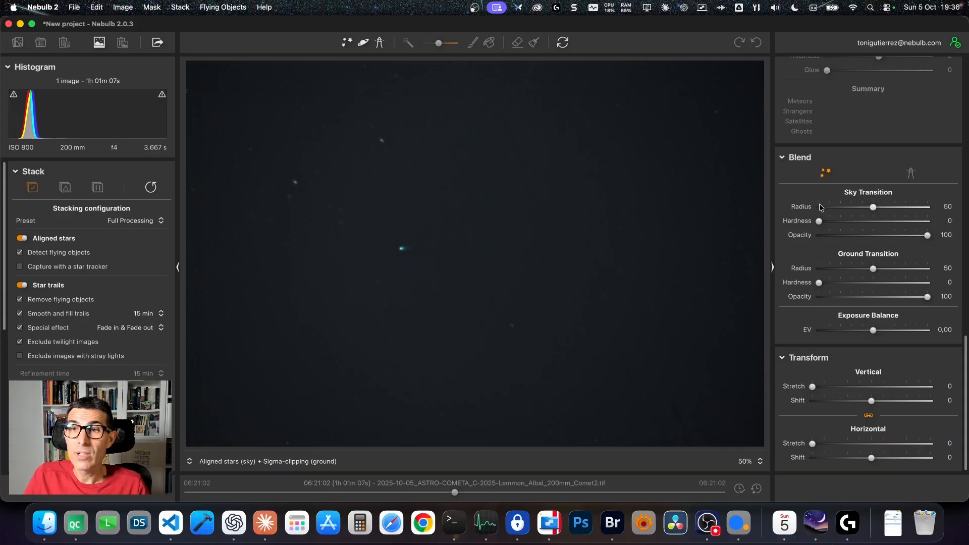
Review the Develop, Light Pollution and Blend settings and inspect the comet closely in the processed image
scroll(819, 207, up, 10)
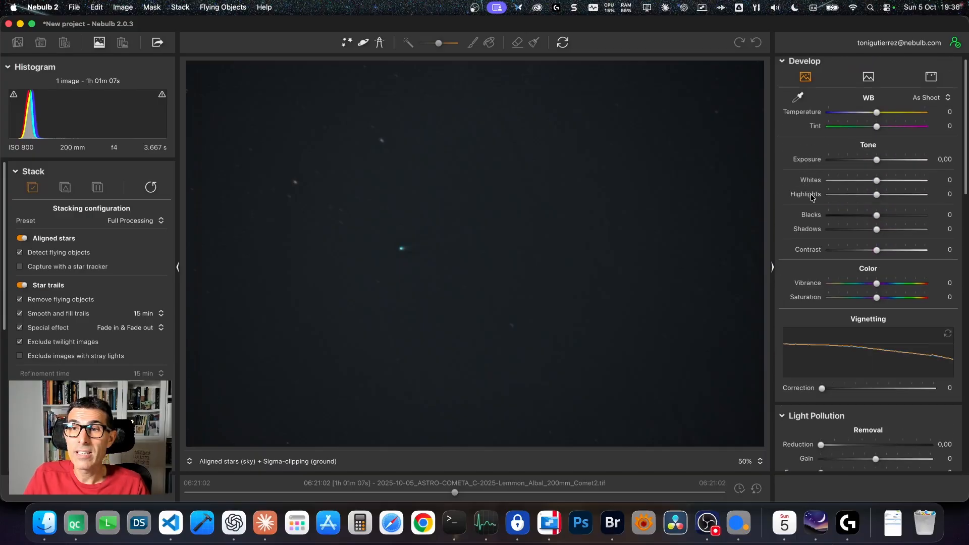
scroll(807, 256, down, 10)
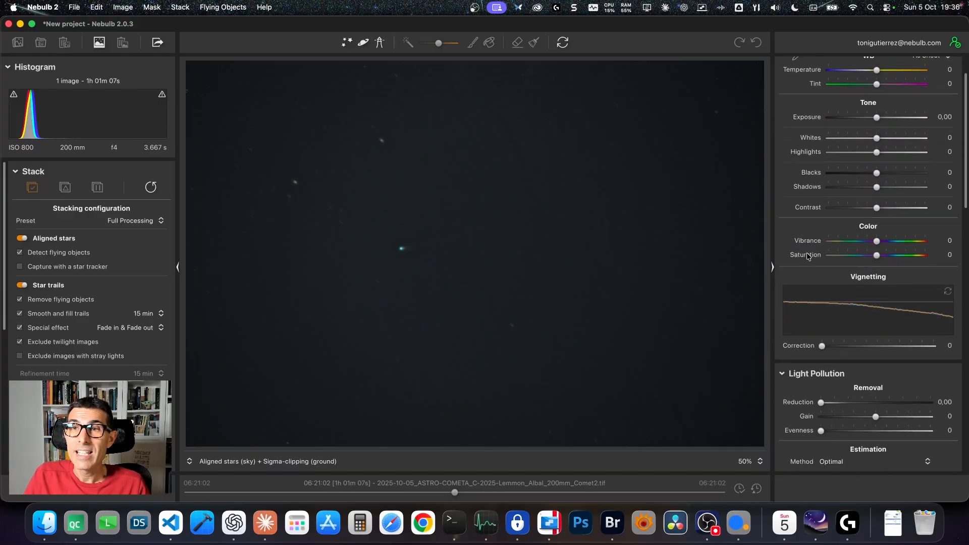
scroll(806, 256, down, 5)
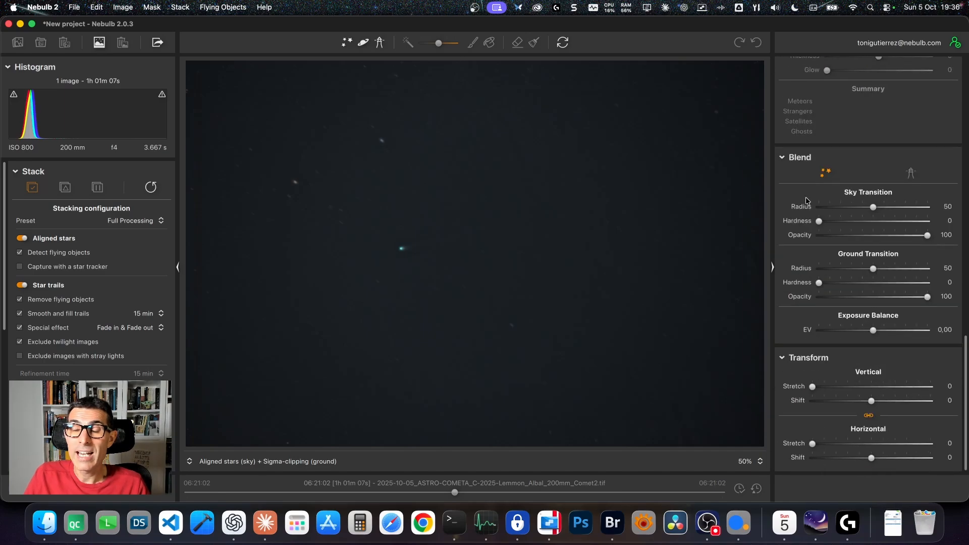
click(406, 248)
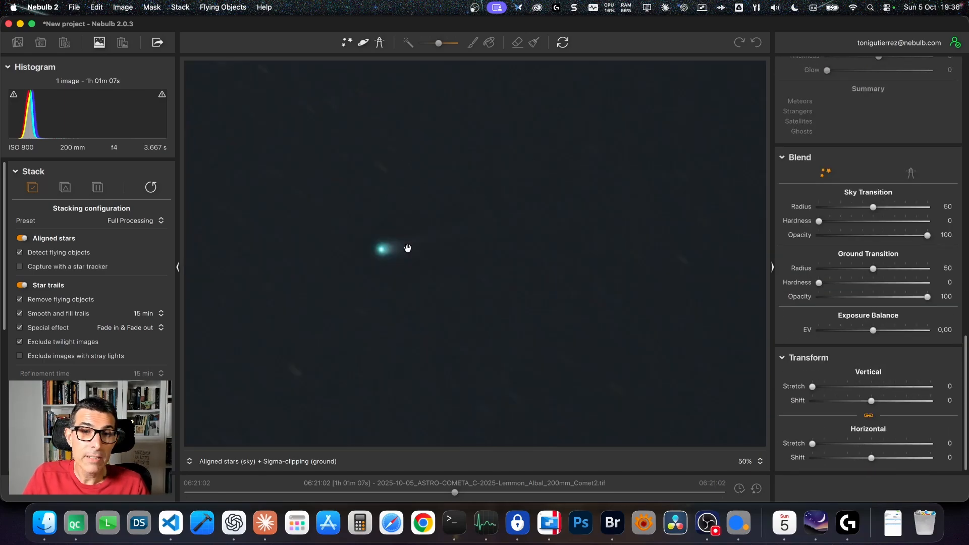
drag(404, 246, 474, 249)
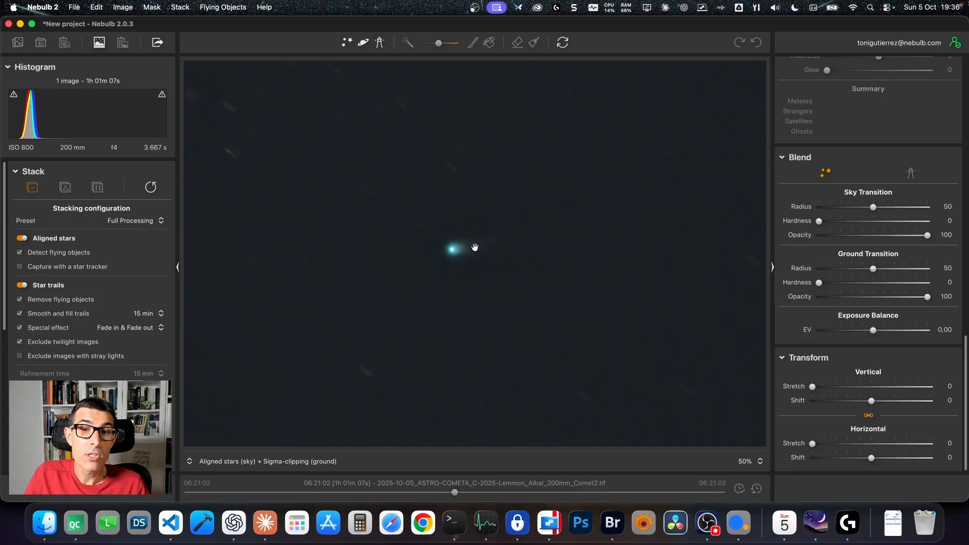
click(100, 43)
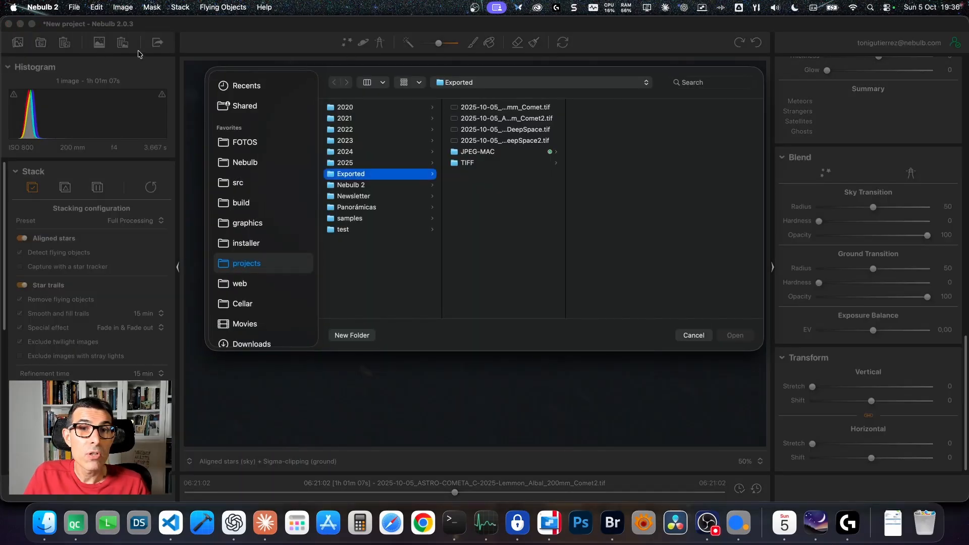
click(693, 335)
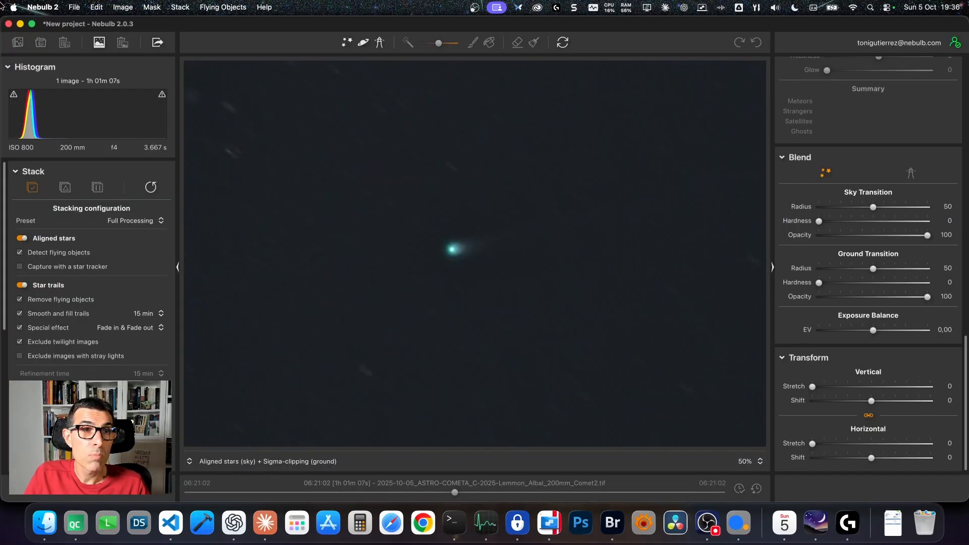
Import the second exported Deep Space stack (2025-10-05_ASTRO-COMETA_C-2025-Lemmon_Albal_200mm_DeepSpace2.tif) as the master image and bring the comet into view
click(124, 10)
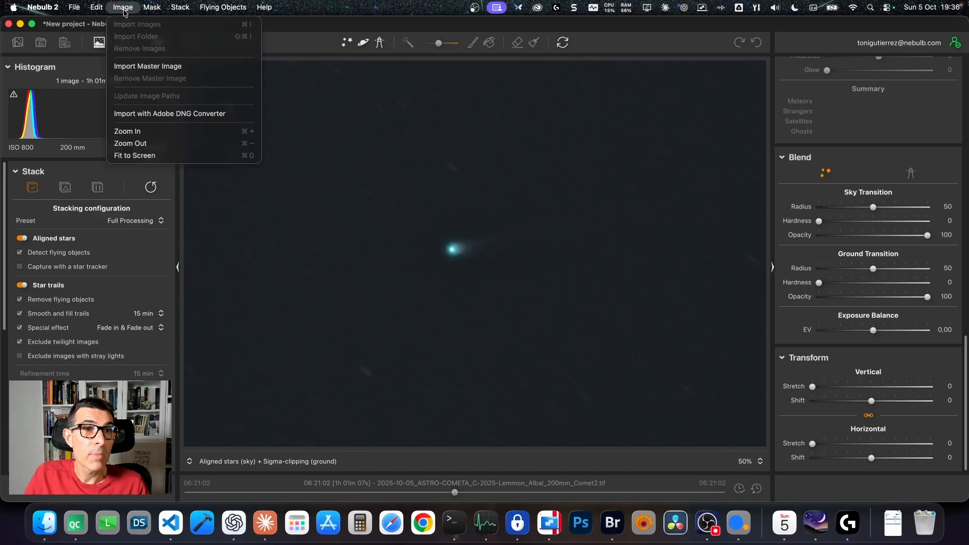
click(147, 67)
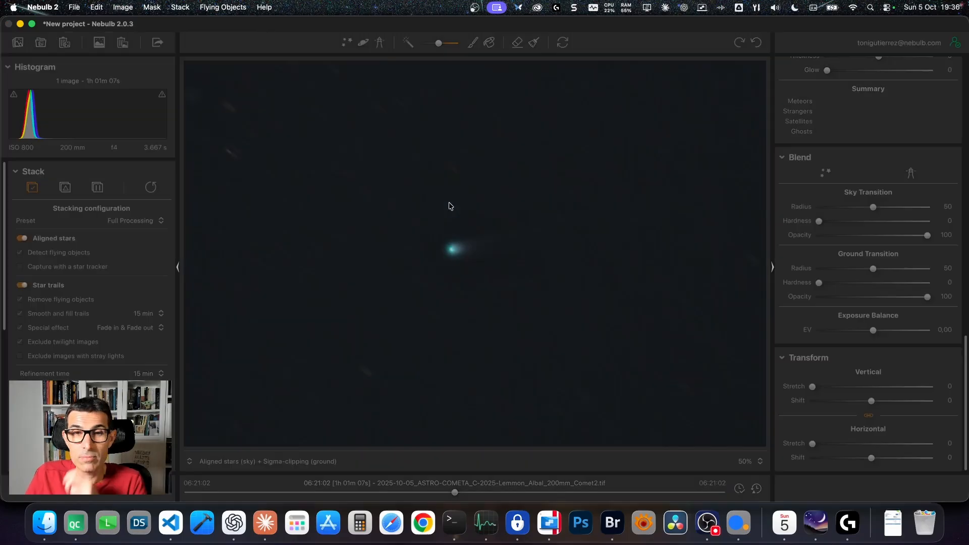
click(529, 140)
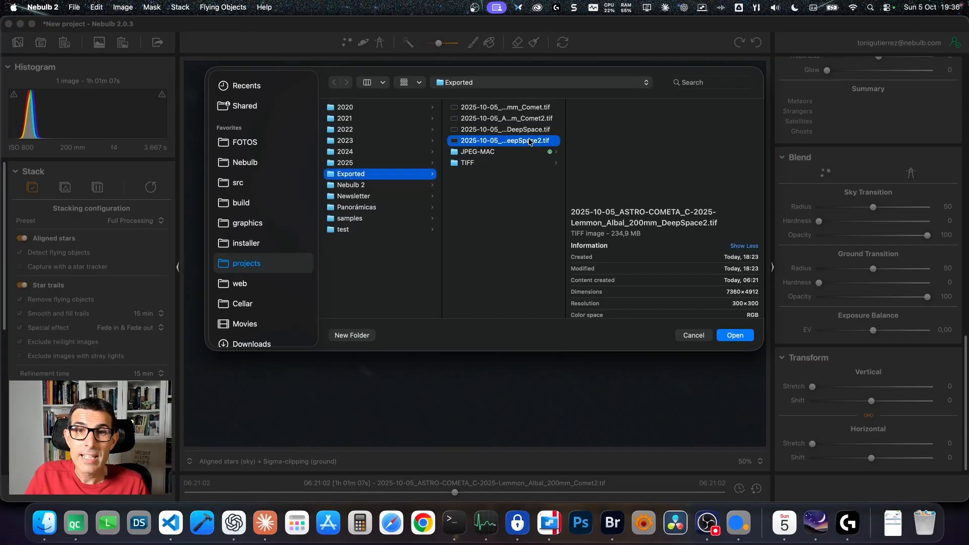
click(732, 336)
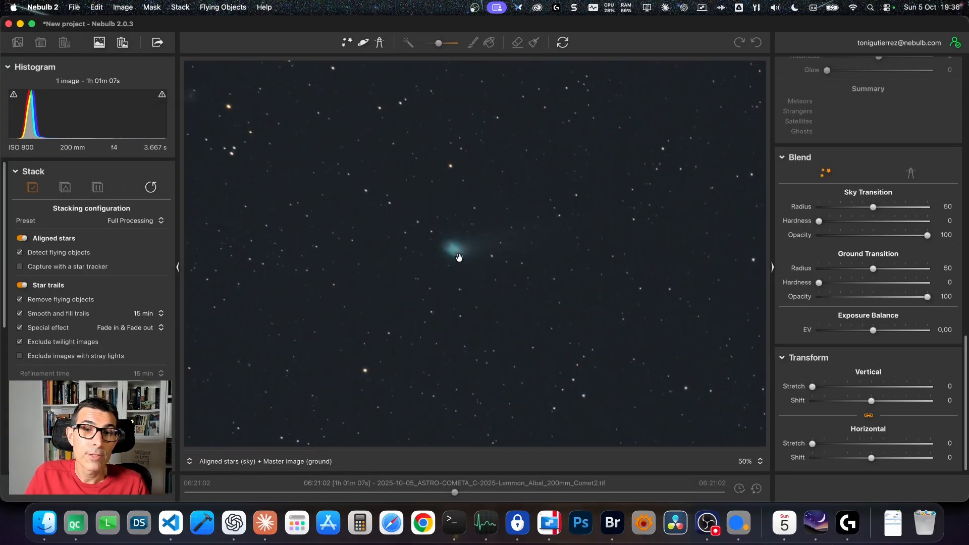
drag(458, 257, 482, 277)
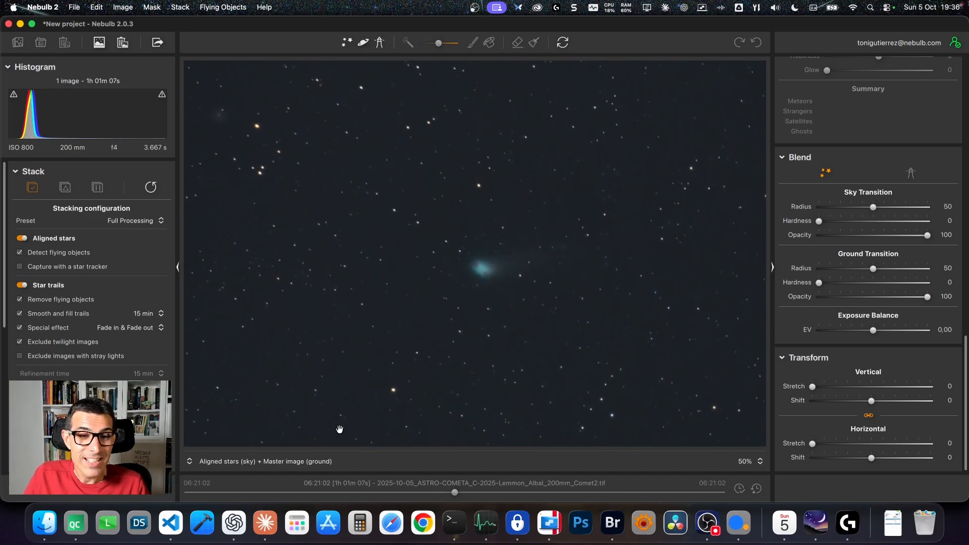
Compare the Aligned stars (sky only) and Master image views, then return to Aligned stars (sky) + Master image (ground)
click(271, 461)
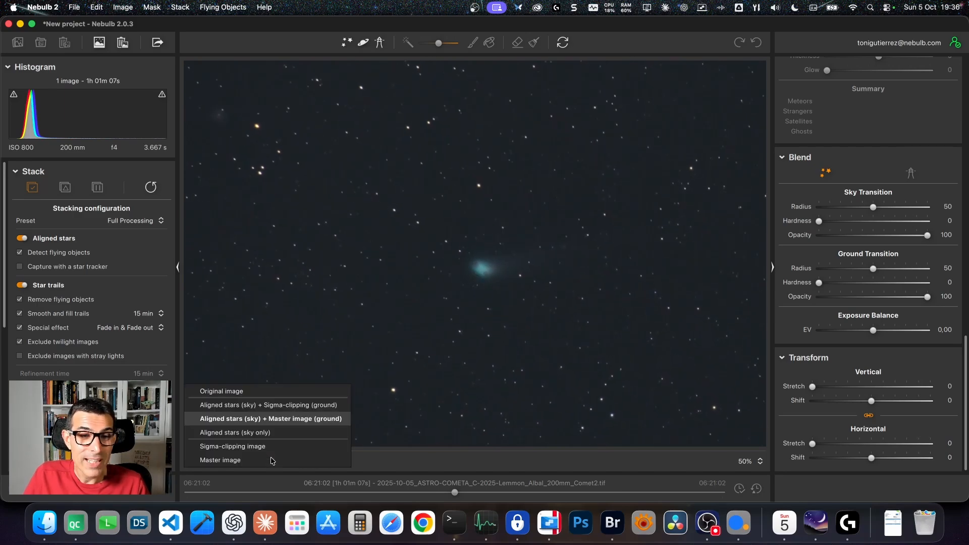
click(250, 434)
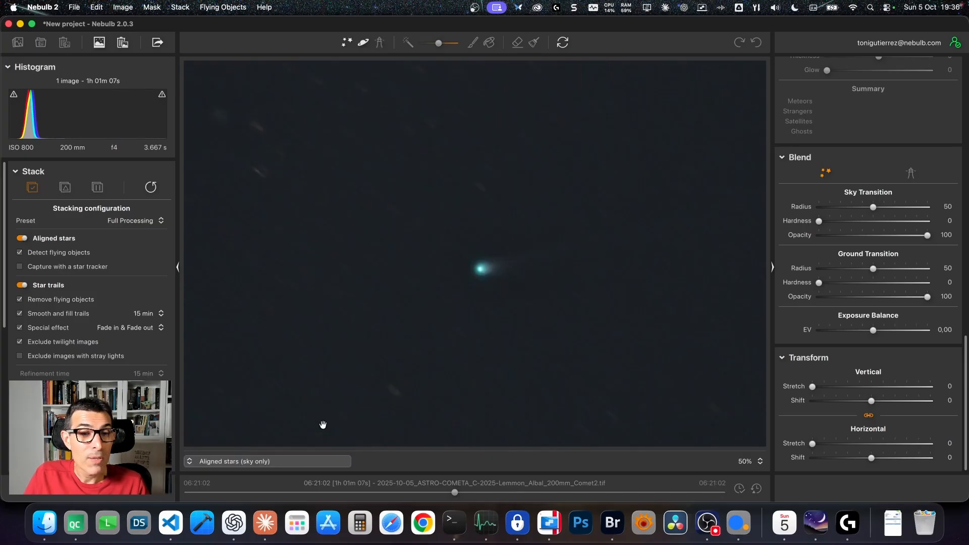
click(265, 461)
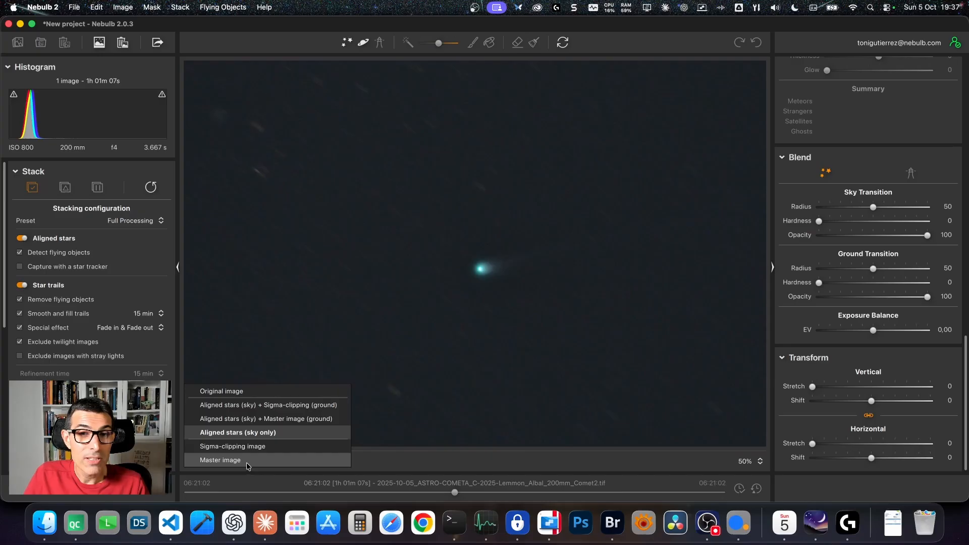
click(248, 461)
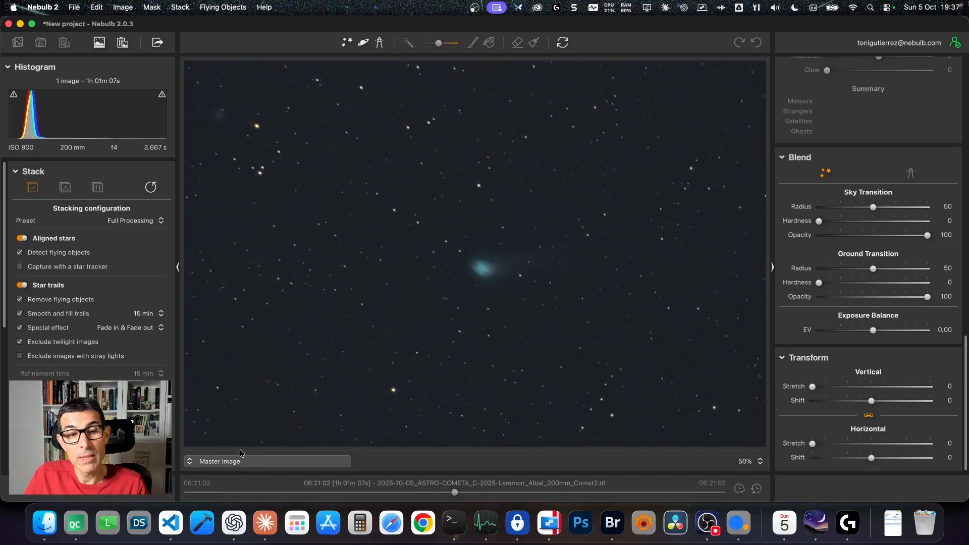
click(241, 460)
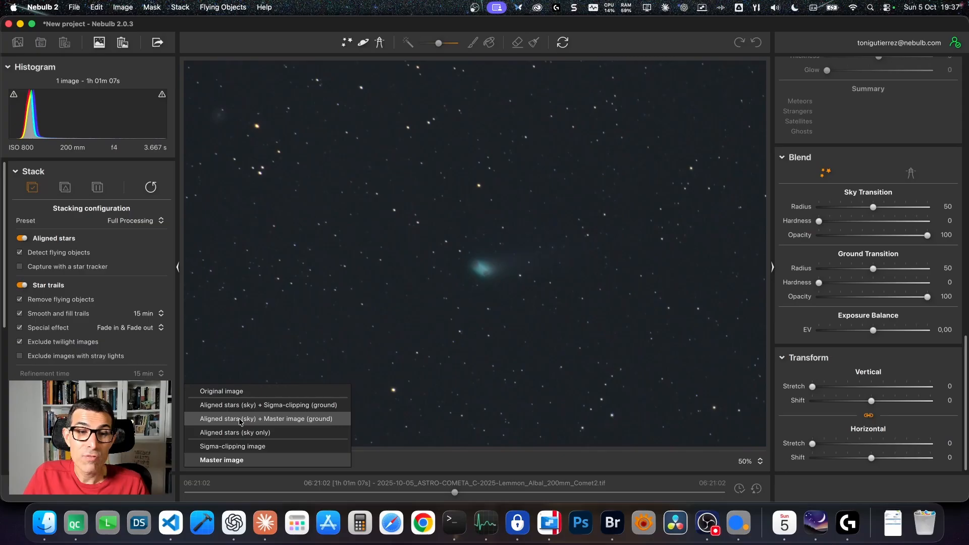
click(298, 420)
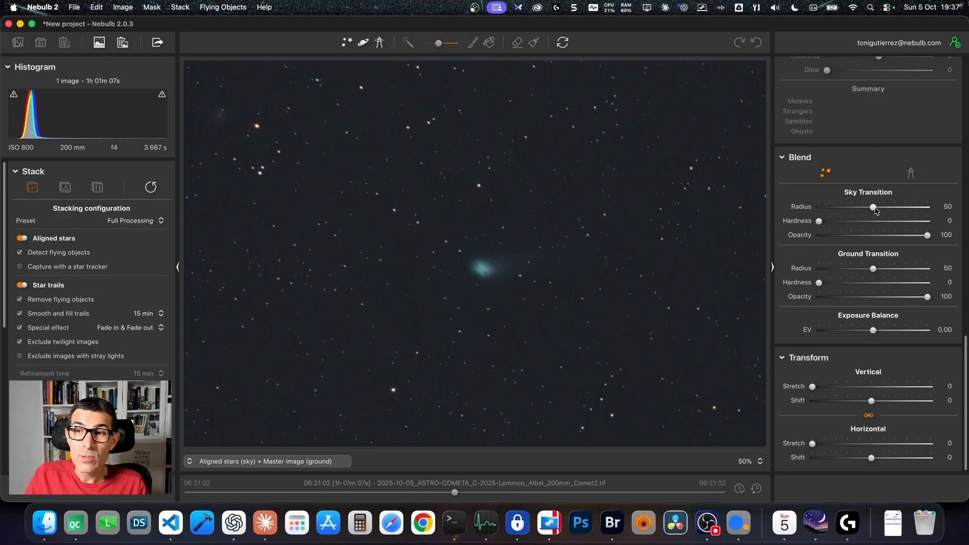
Set the Sky Transition radius to 47 and check the extent of the sky mask over the comet
drag(874, 209, 869, 209)
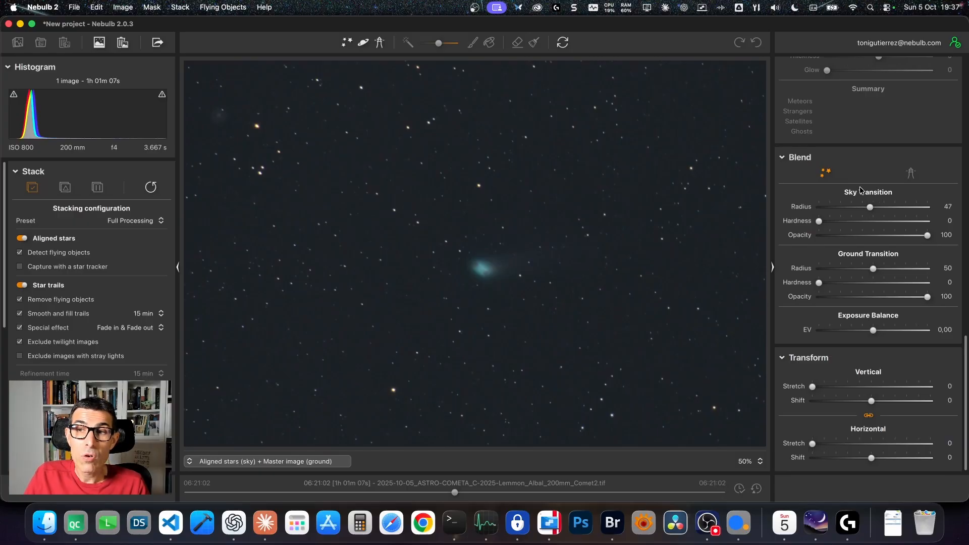
click(346, 44)
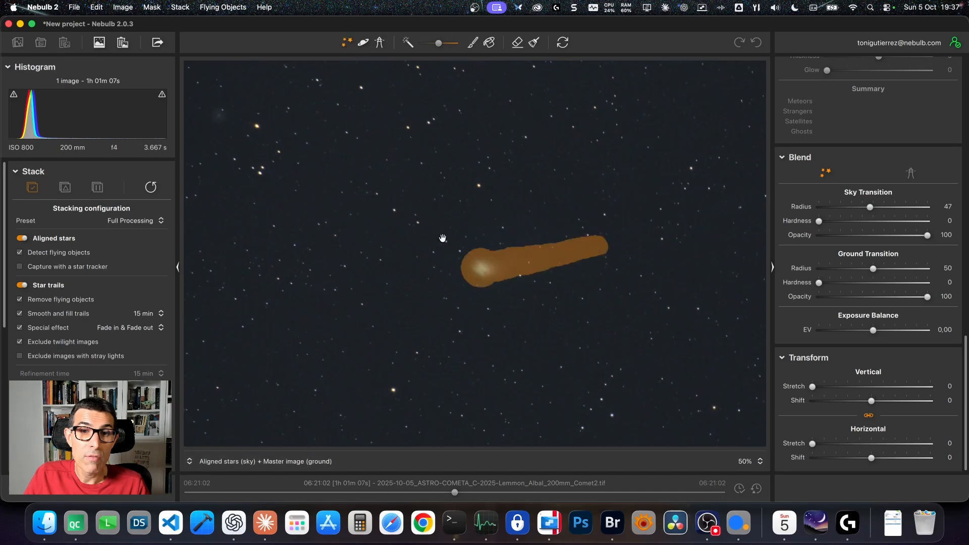
click(345, 45)
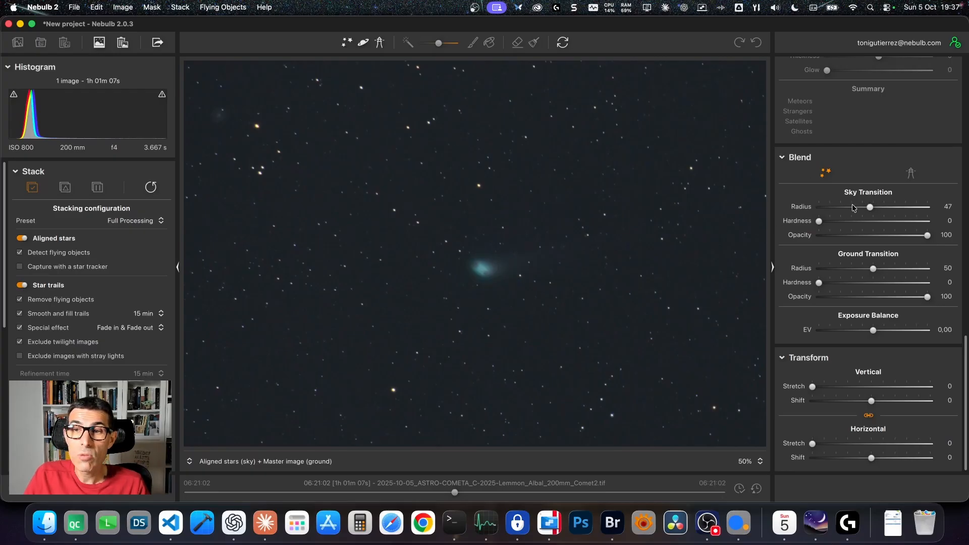
Reduce the Sky Transition radius to 0 to inspect the comet's blend, and raise it to 20
double_click(870, 207)
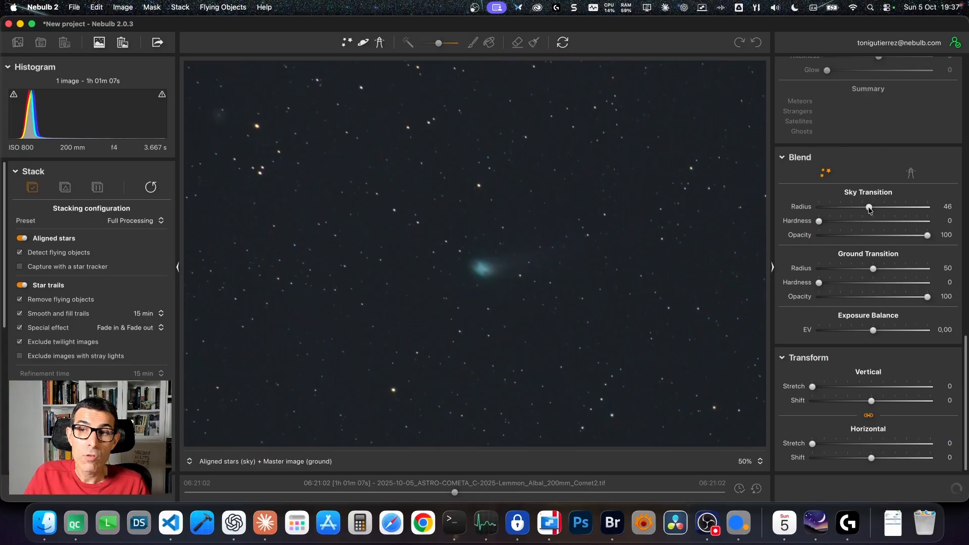
drag(520, 268, 428, 244)
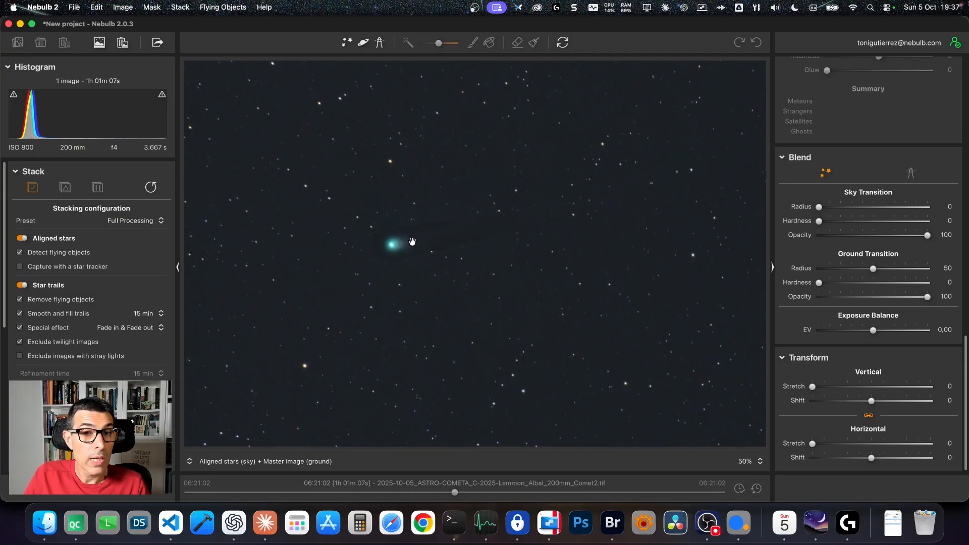
drag(394, 245, 474, 256)
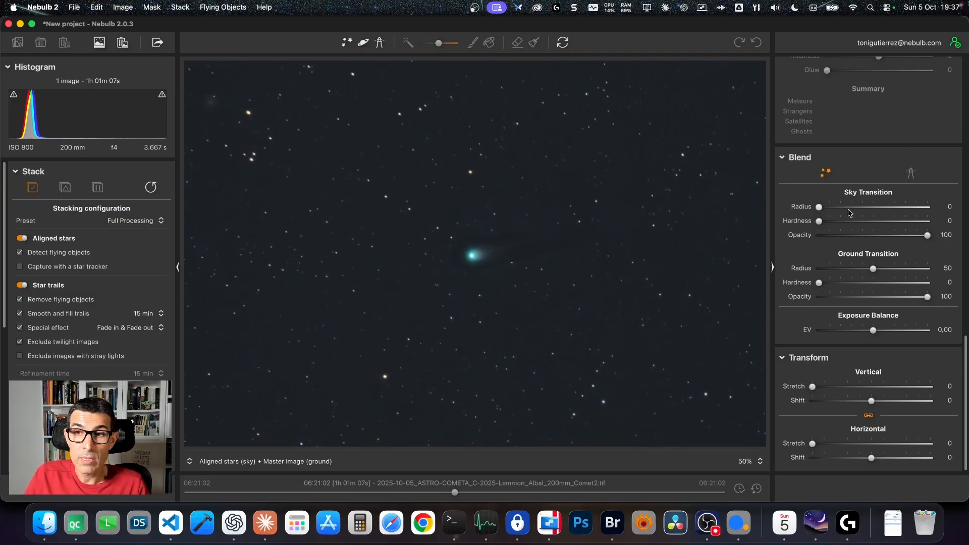
drag(819, 208, 843, 210)
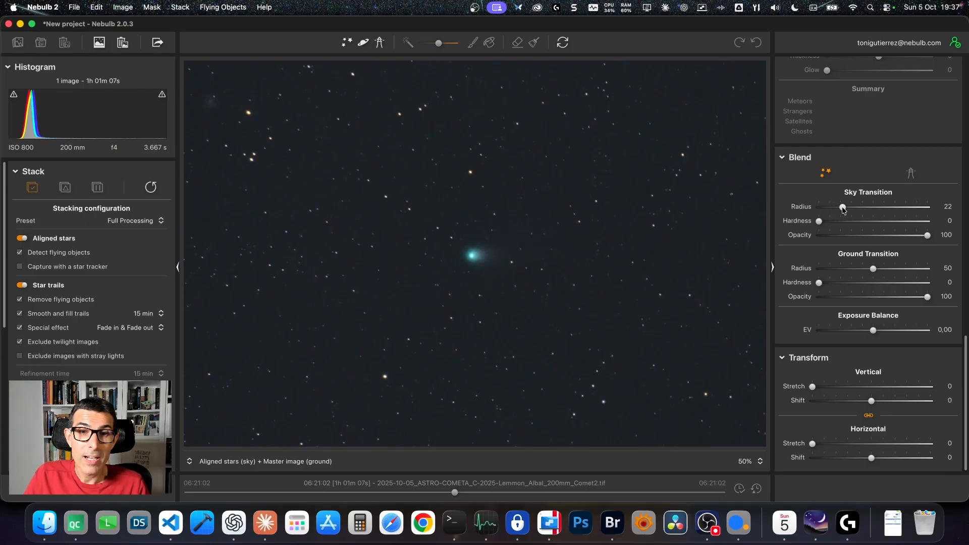
drag(843, 209, 840, 211)
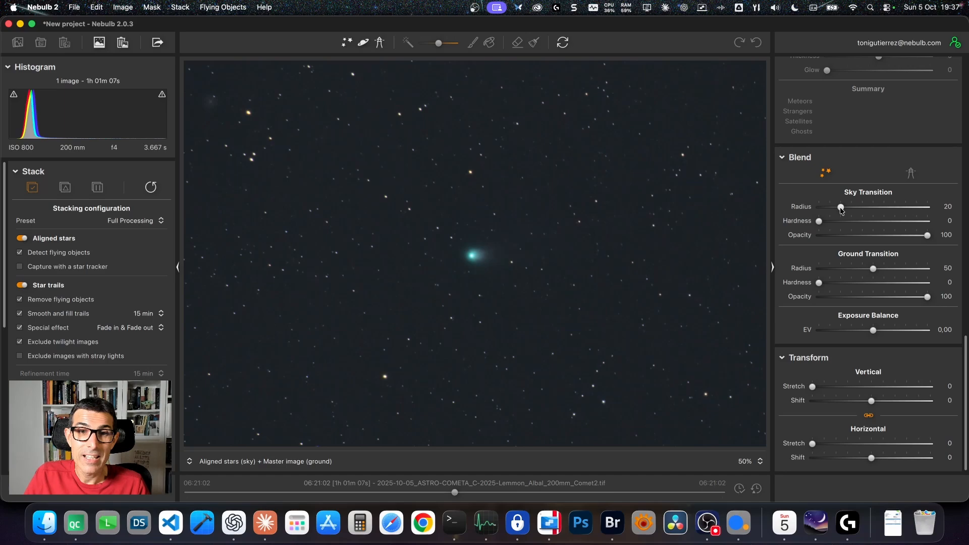
Inspect the star field and comet across the blended image and compare the blend with the Master image alone
drag(517, 269, 528, 227)
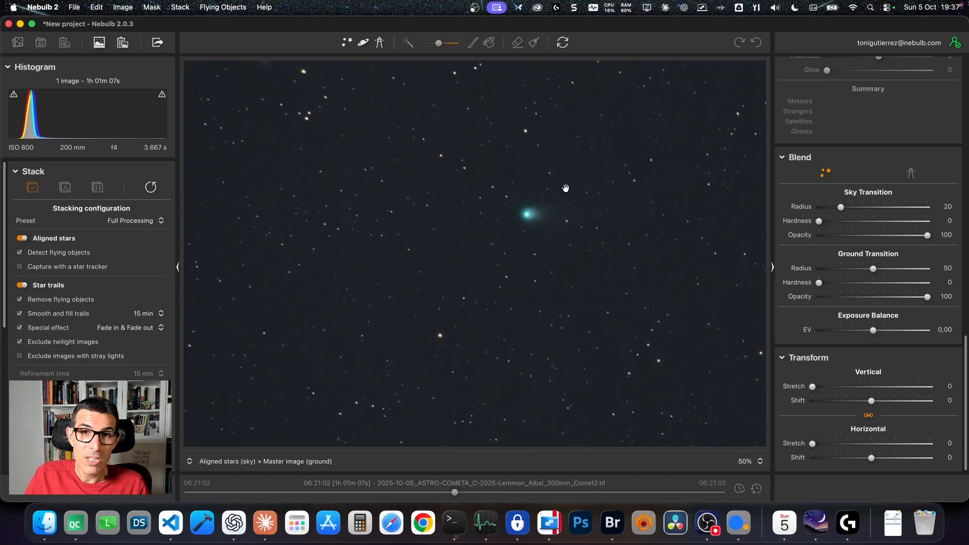
drag(570, 170, 564, 246)
drag(487, 147, 486, 267)
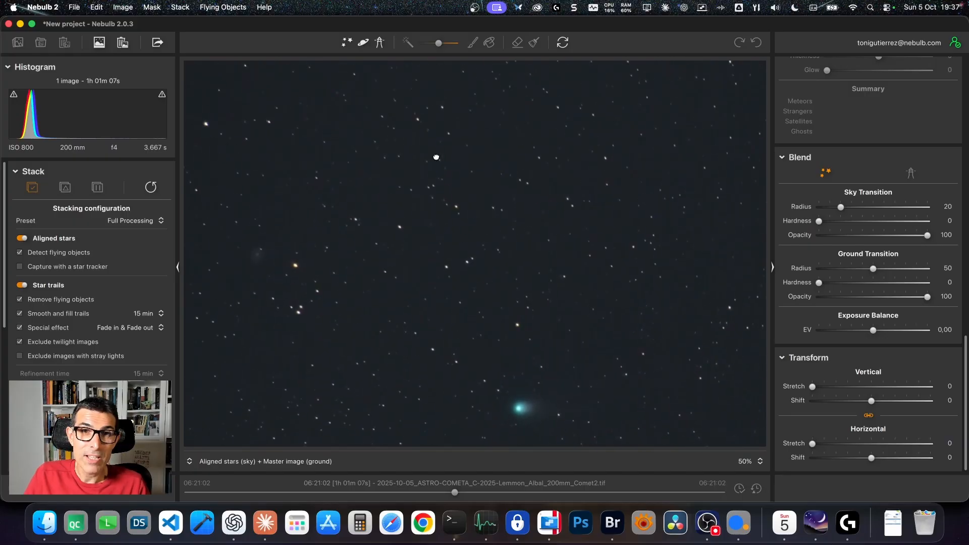
drag(436, 157, 577, 297)
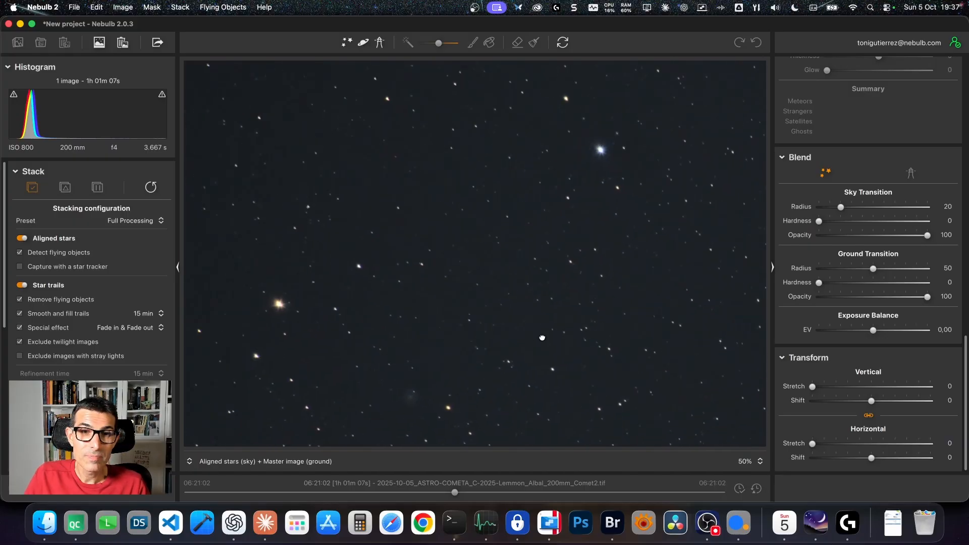
drag(542, 337, 478, 166)
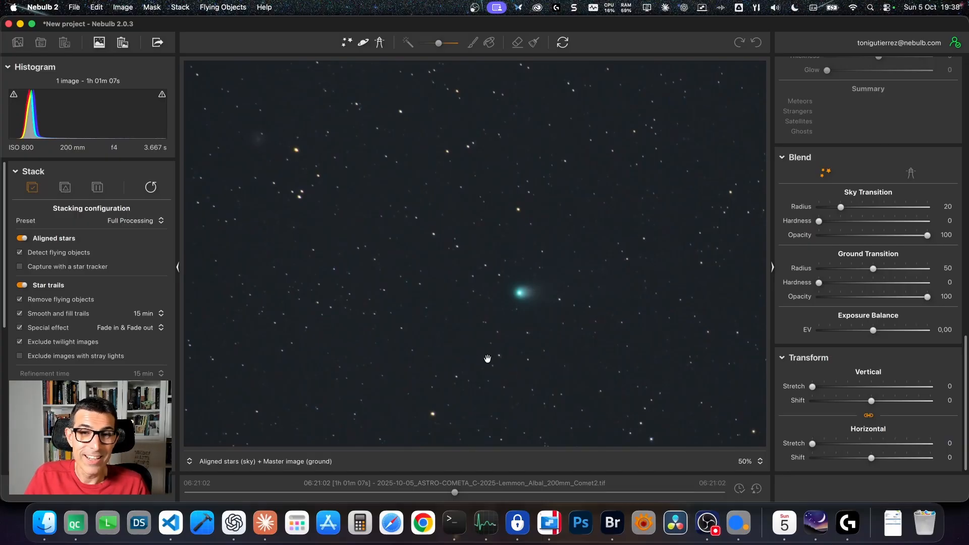
drag(541, 331, 452, 287)
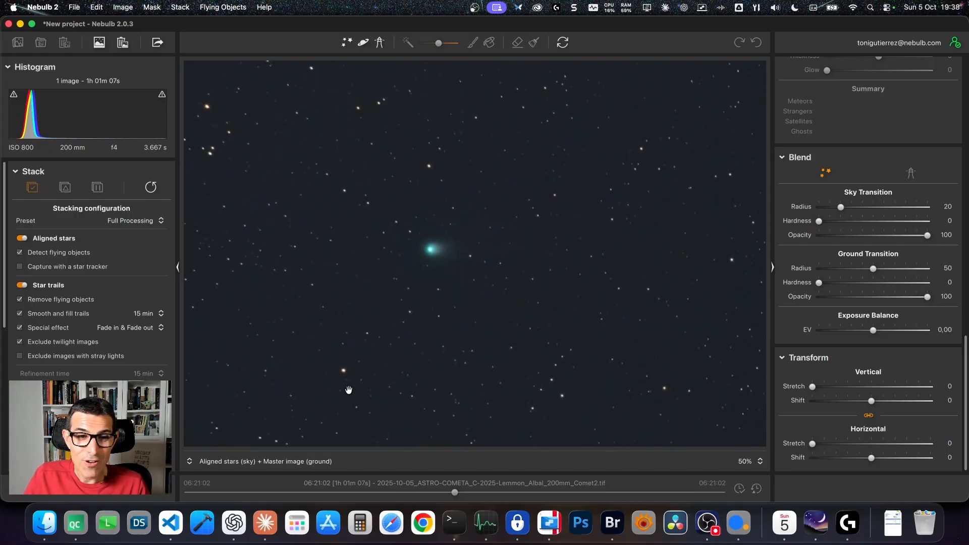
click(262, 463)
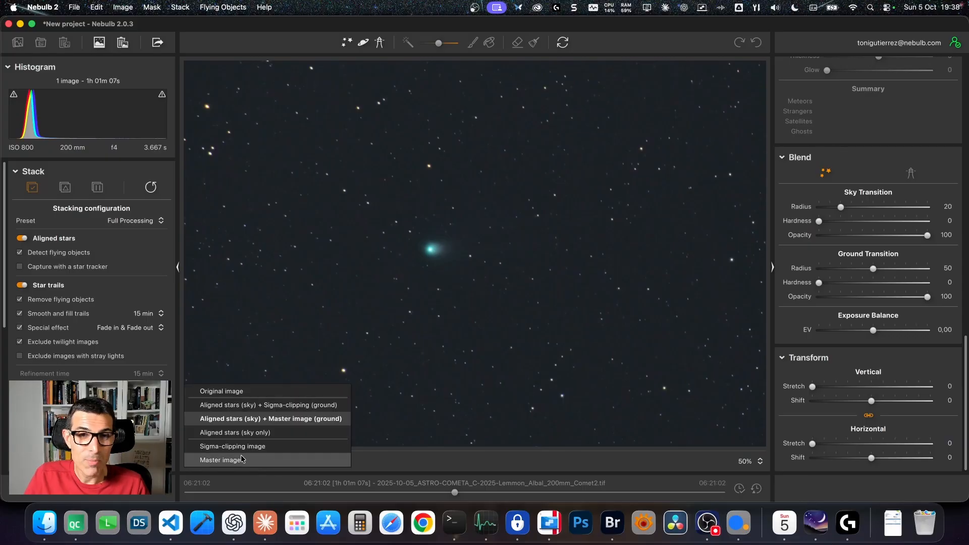
click(242, 460)
click(235, 465)
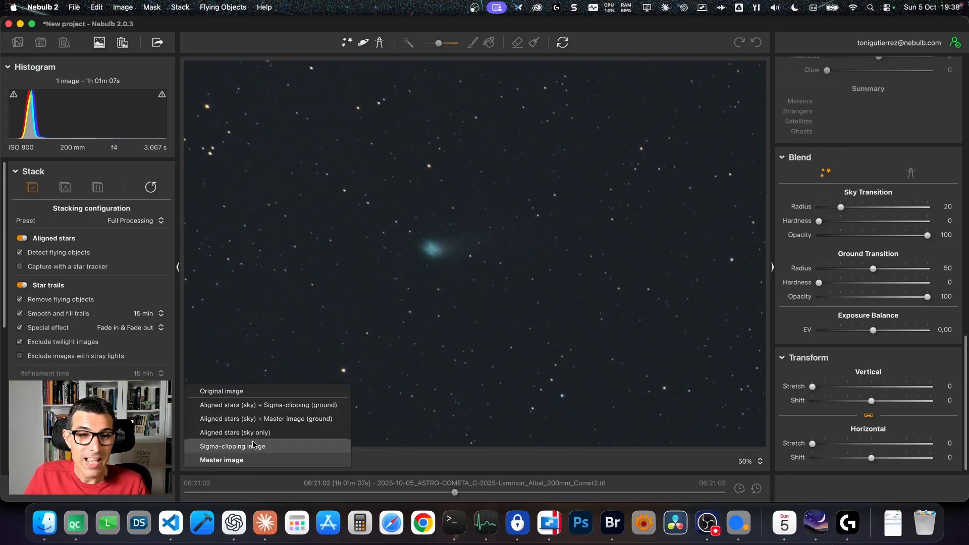
click(255, 418)
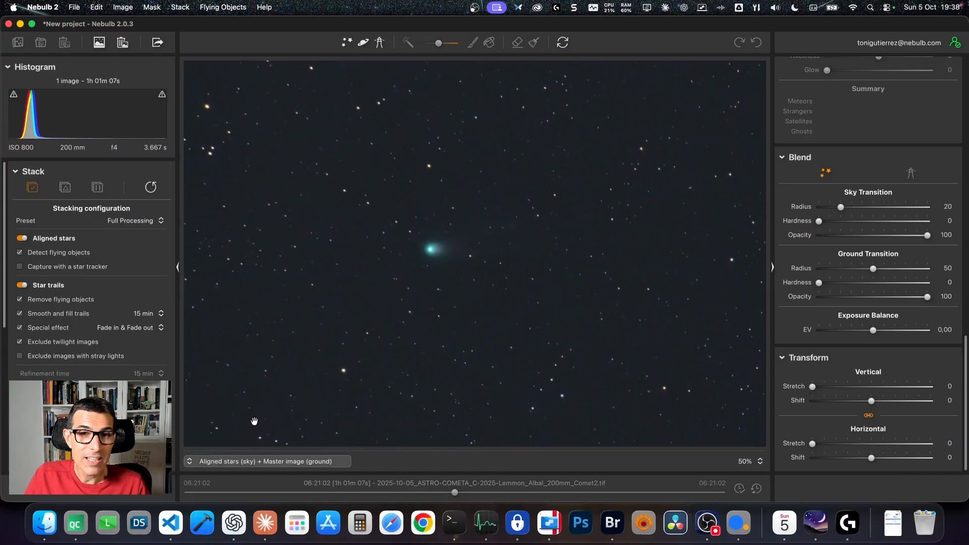
Examine the stars and comet at 100%, compare the blend with the Master image, and return to the whole frame
click(756, 463)
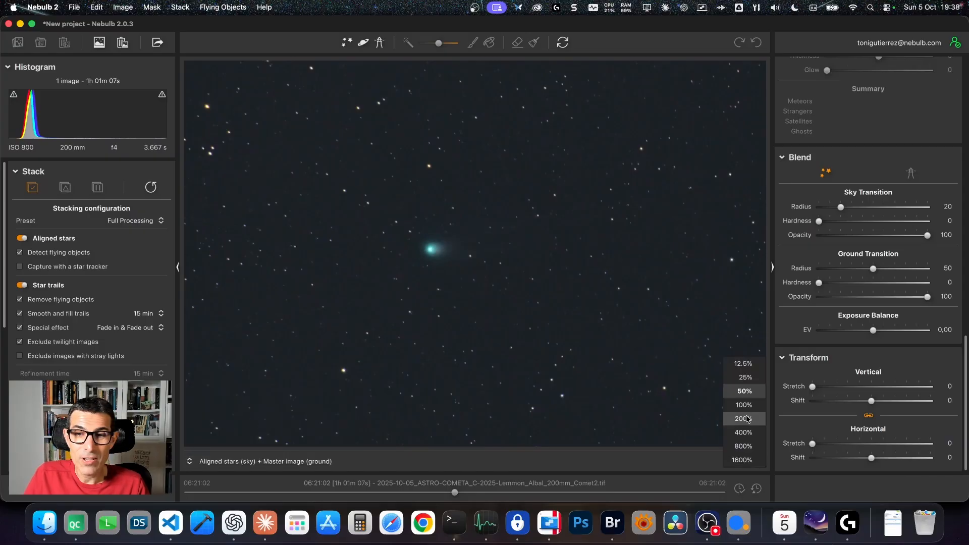
click(744, 405)
drag(511, 322, 433, 134)
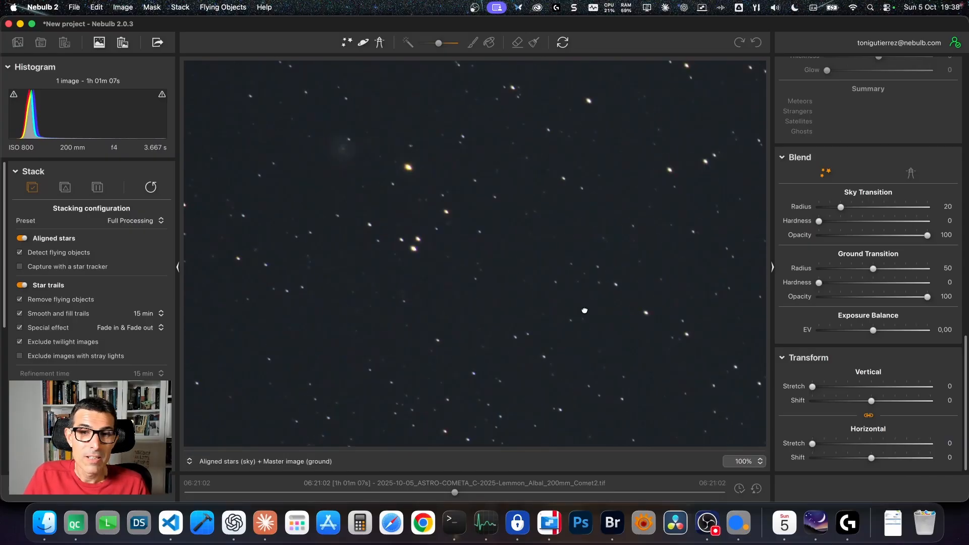
drag(585, 311, 318, 181)
drag(583, 274, 493, 271)
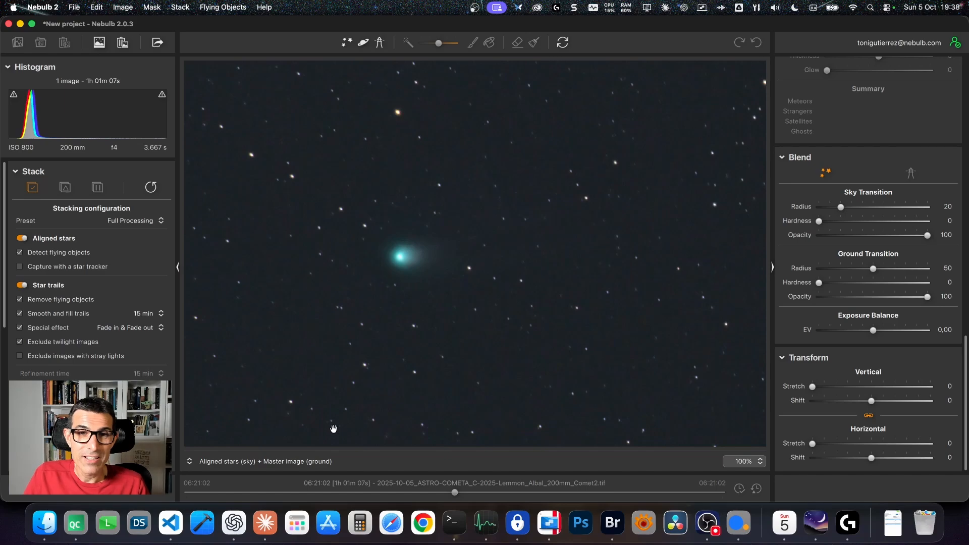
click(274, 460)
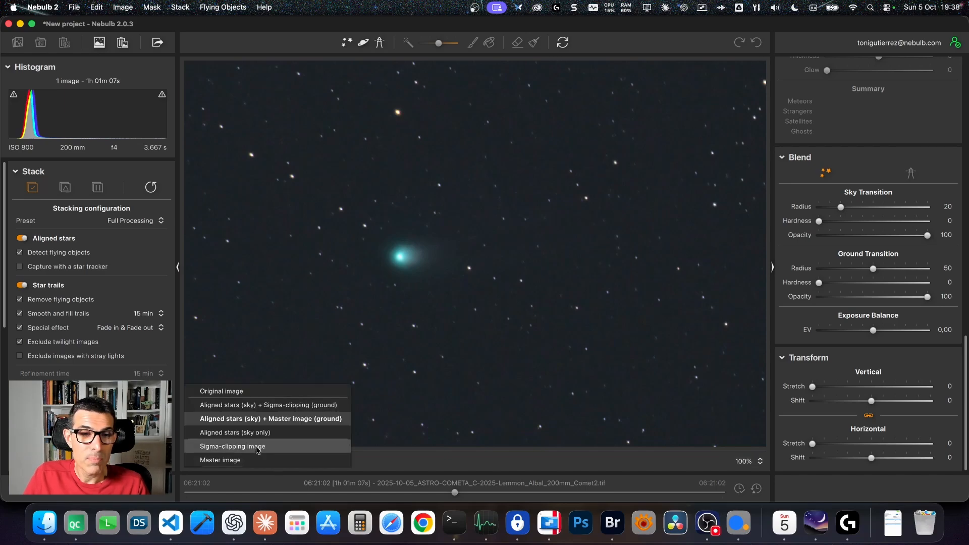
click(234, 460)
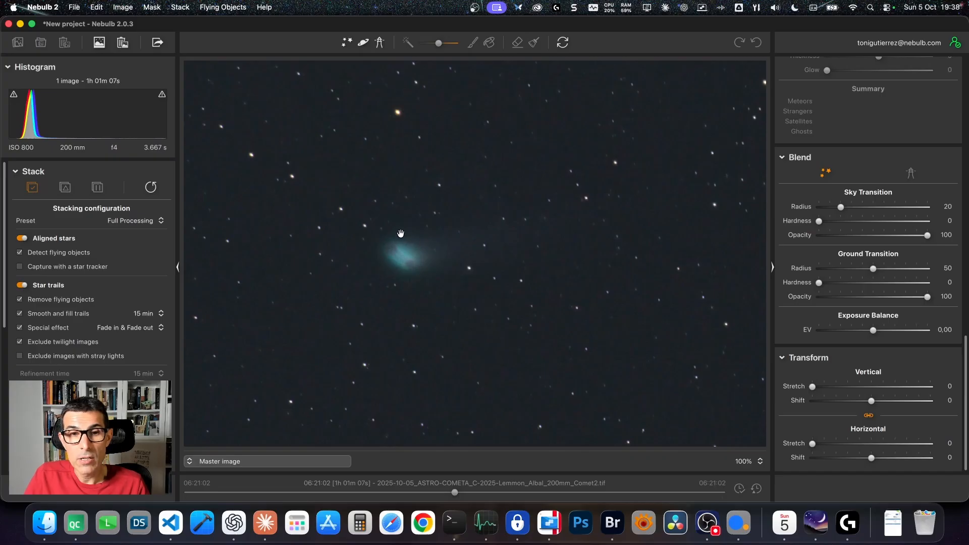
click(229, 462)
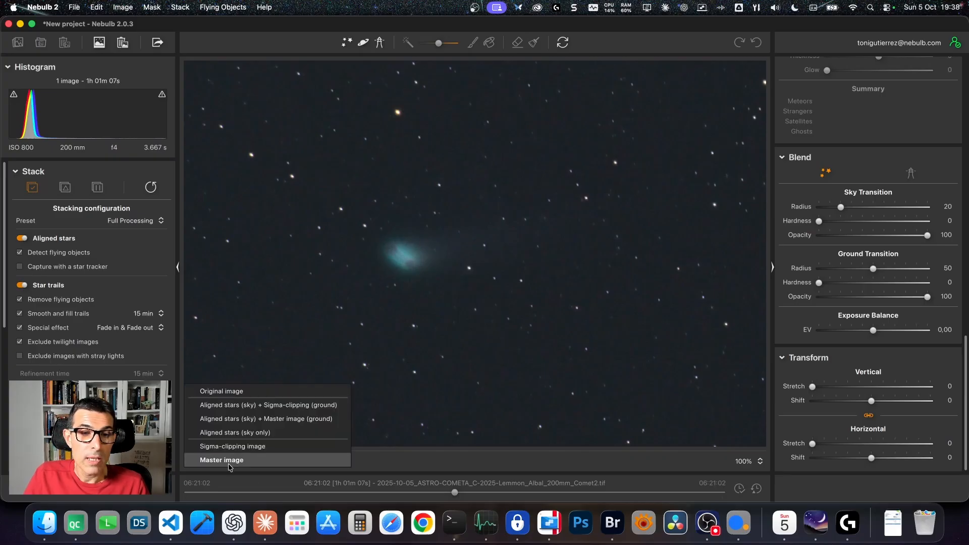
click(261, 420)
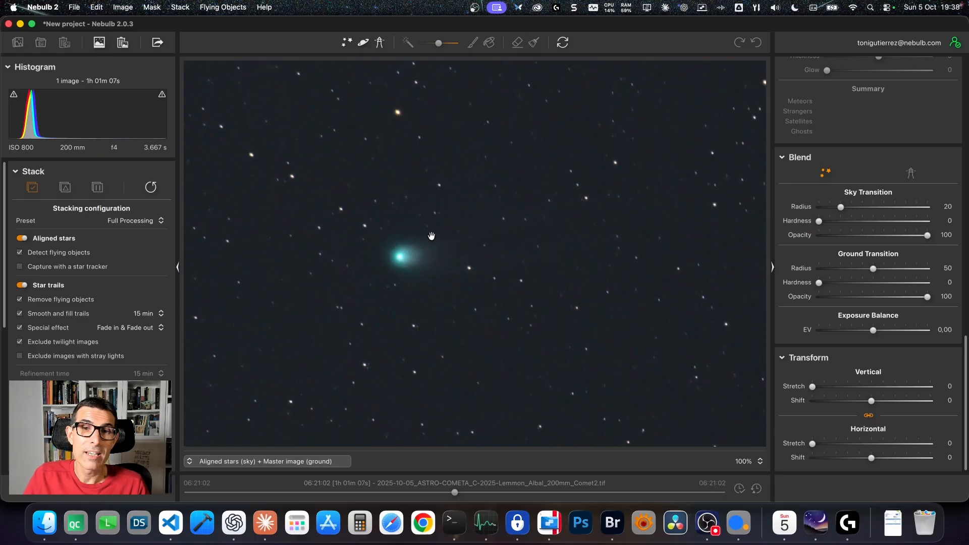
drag(423, 254, 559, 345)
click(469, 301)
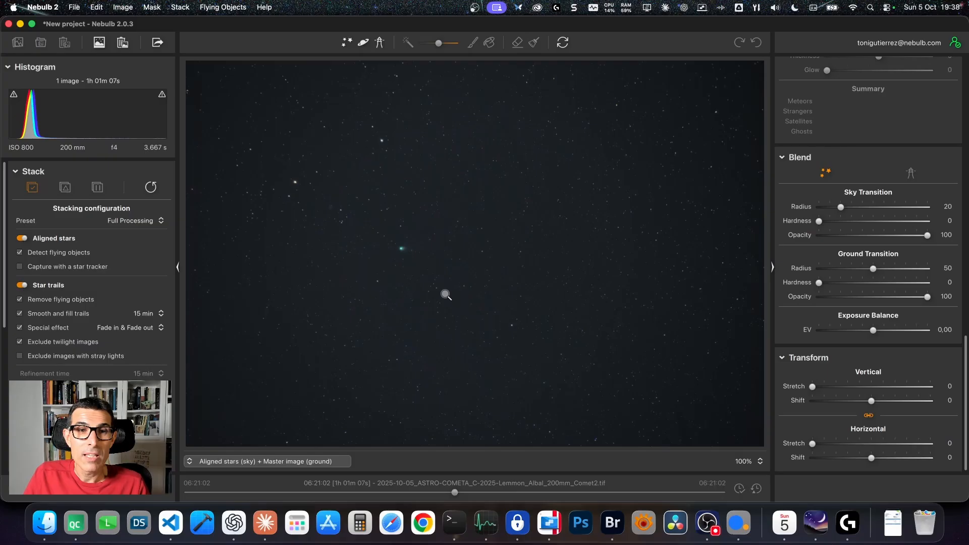
Examine the star colours and the comet up close across the blended sky and Master image composite
click(316, 198)
drag(324, 196, 427, 273)
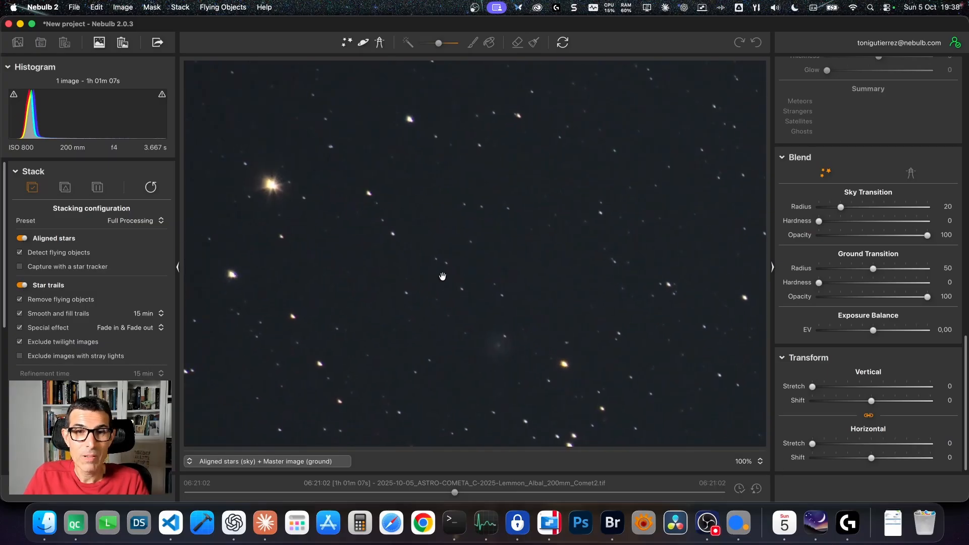
click(441, 264)
click(333, 199)
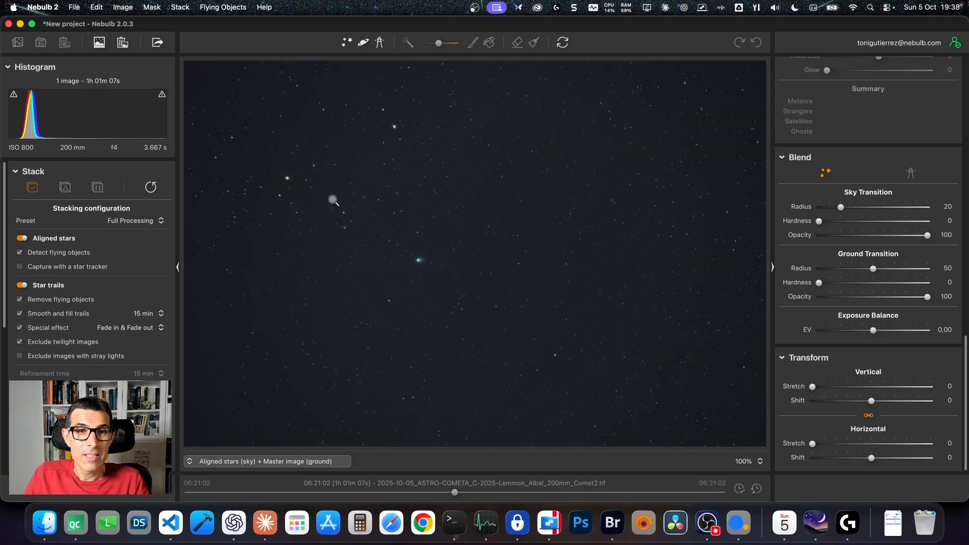
drag(338, 217, 373, 266)
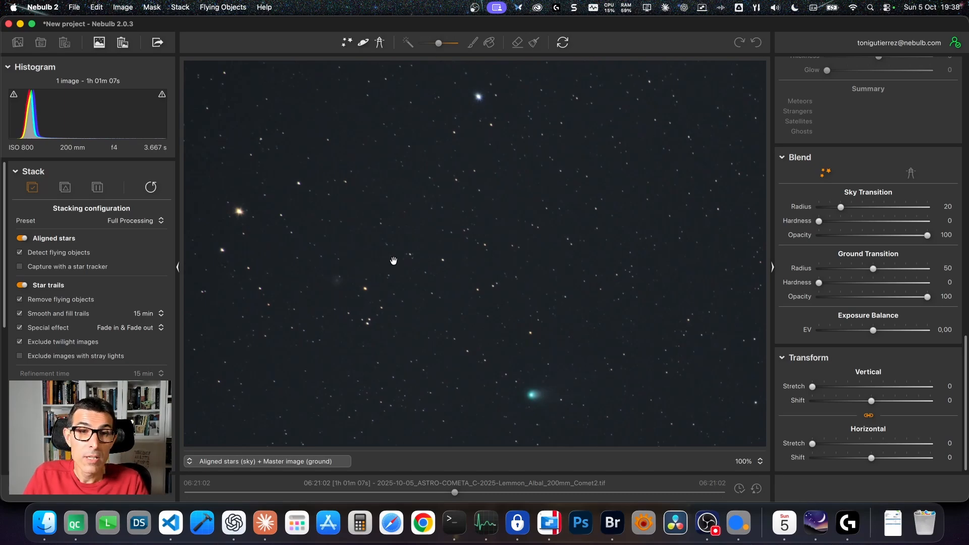
drag(392, 254, 411, 282)
drag(466, 296, 427, 253)
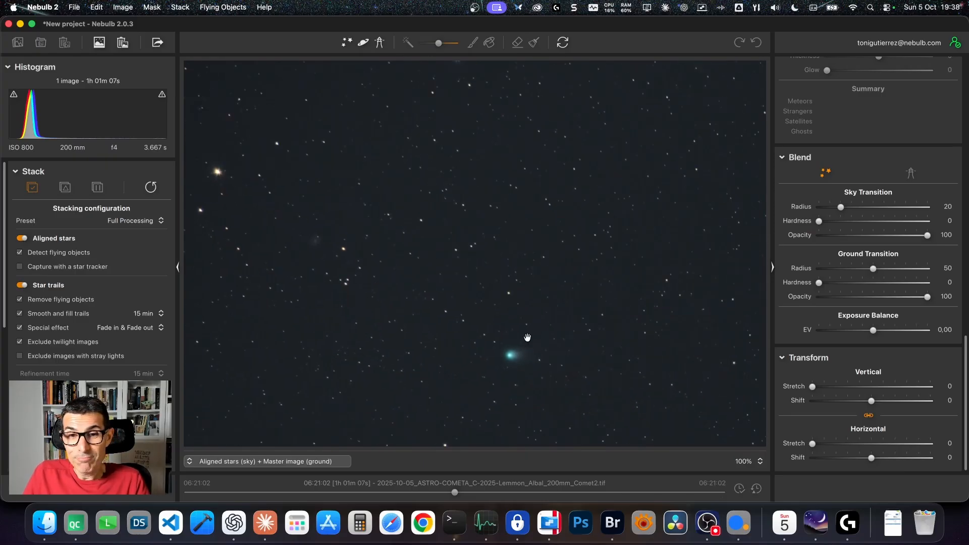
drag(522, 370, 548, 378)
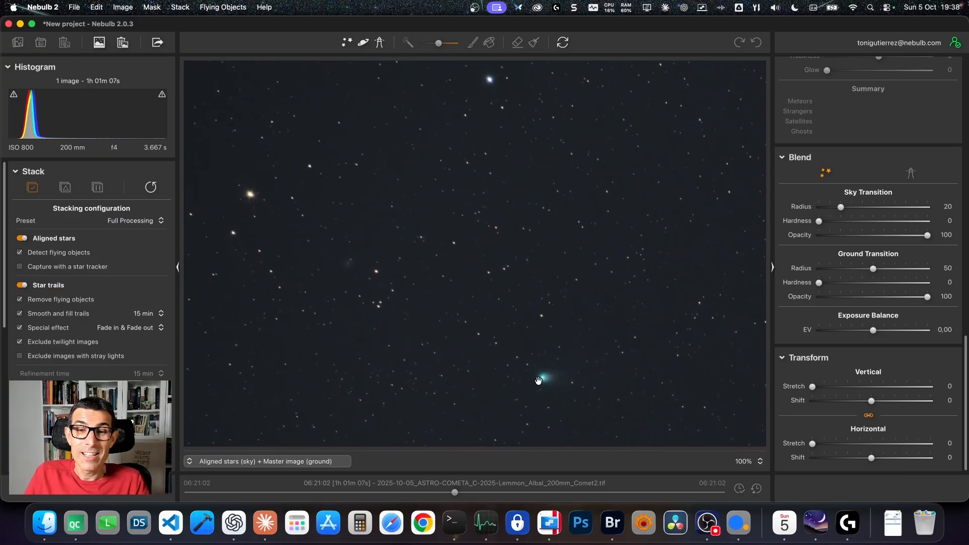
drag(490, 286, 499, 306)
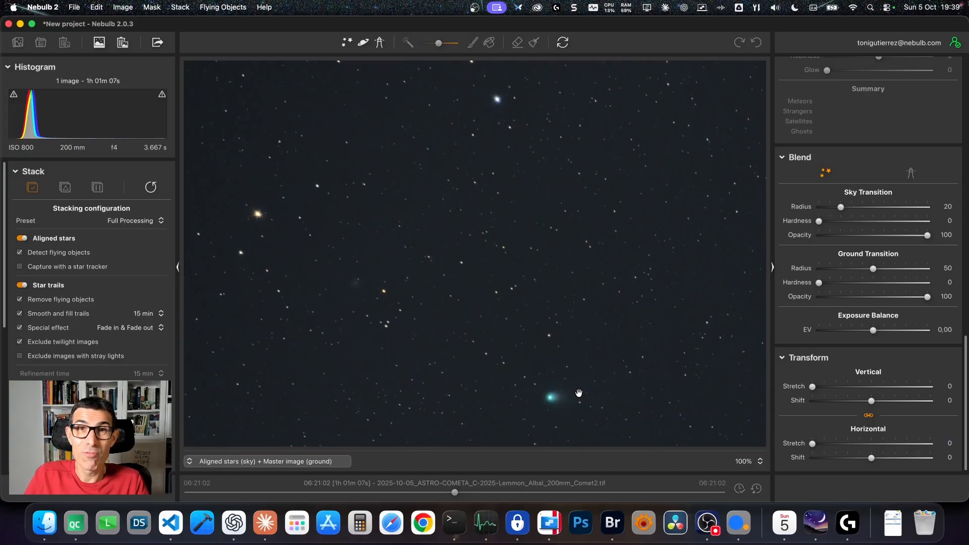
drag(465, 307, 471, 304)
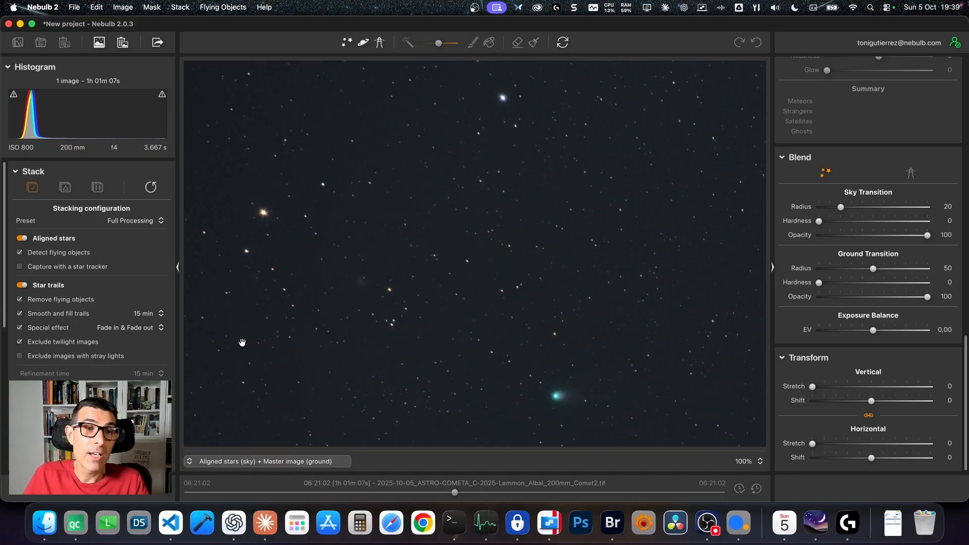
Review the available stacking configuration presets and leave the current preset selected
click(152, 222)
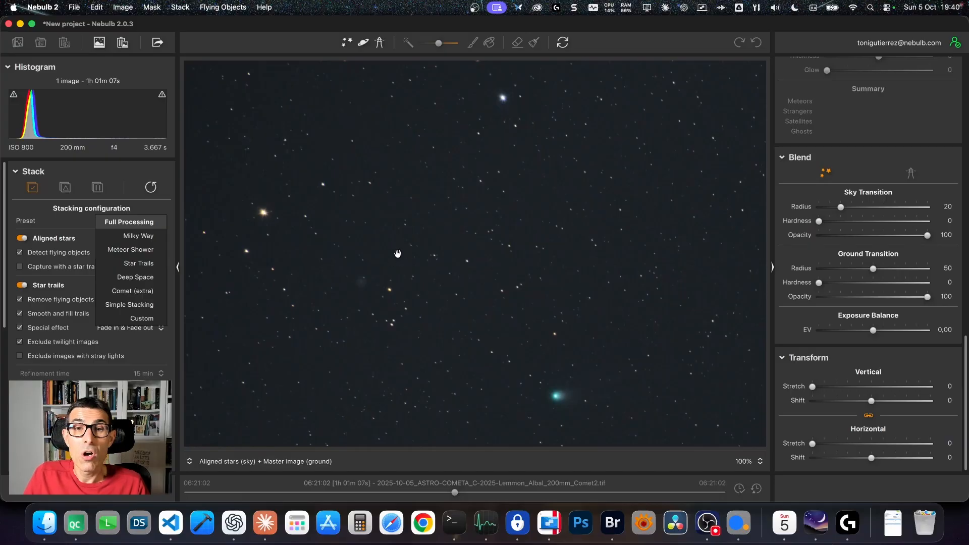
click(564, 397)
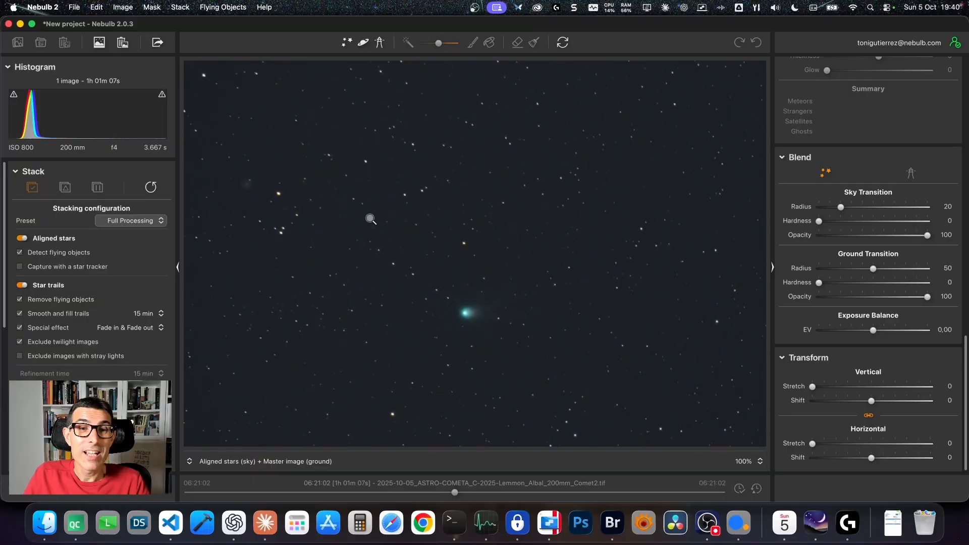
drag(362, 201, 475, 280)
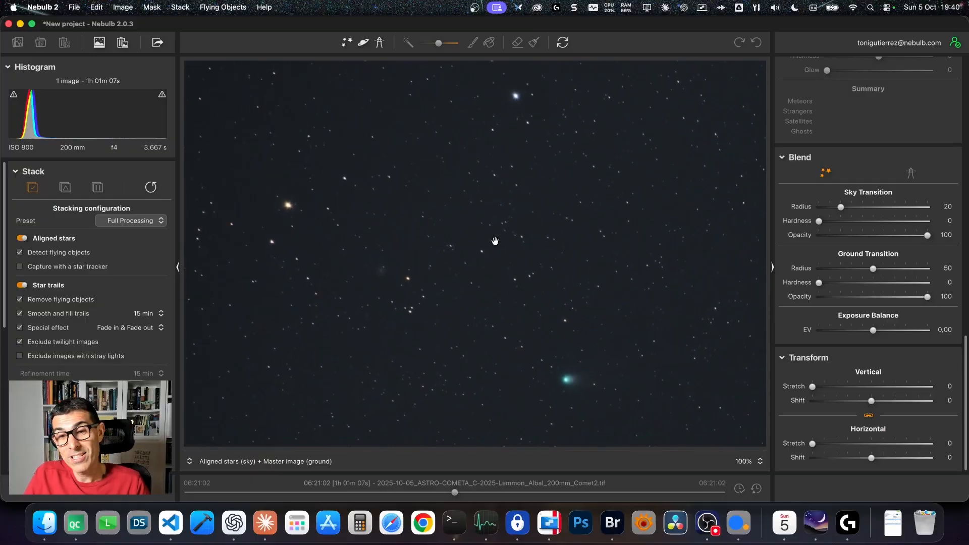
drag(456, 229, 477, 249)
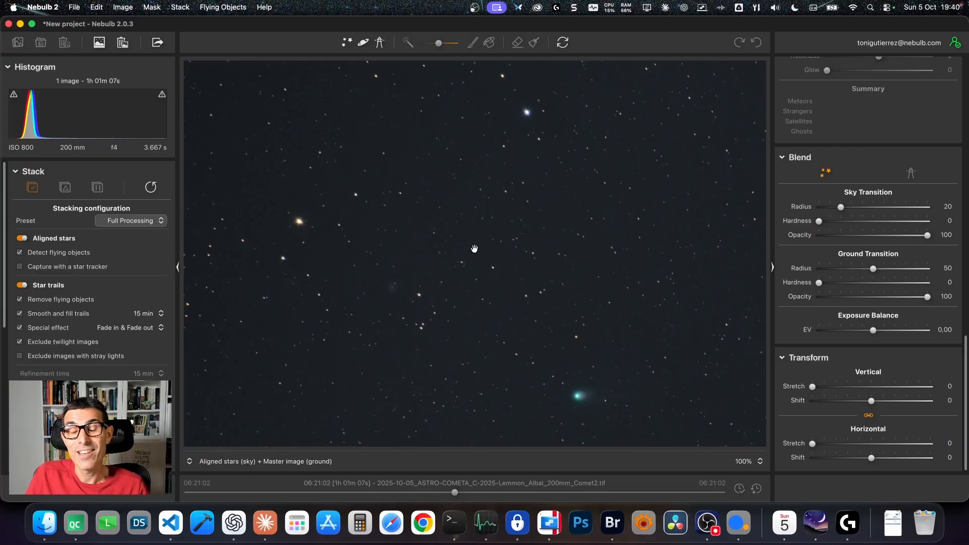
drag(513, 298, 501, 281)
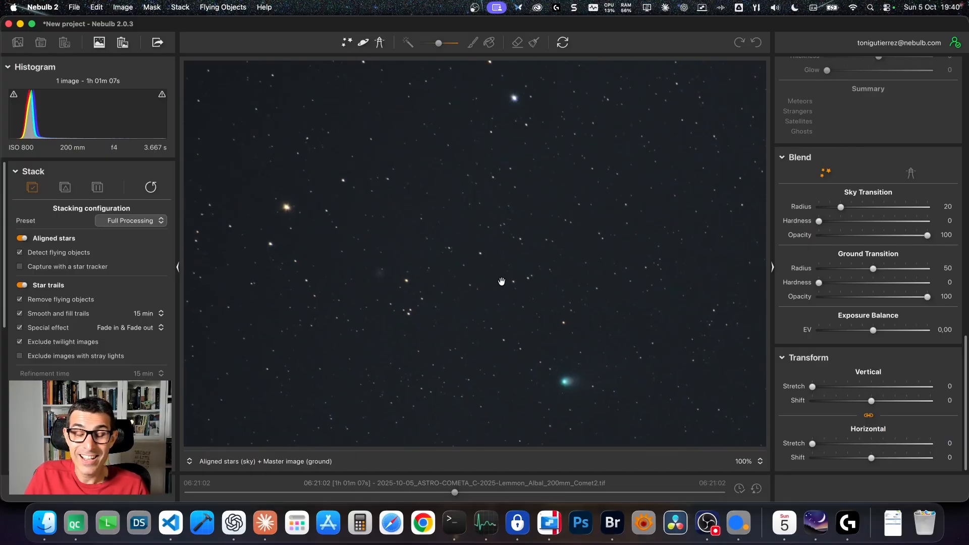
drag(452, 233, 454, 252)
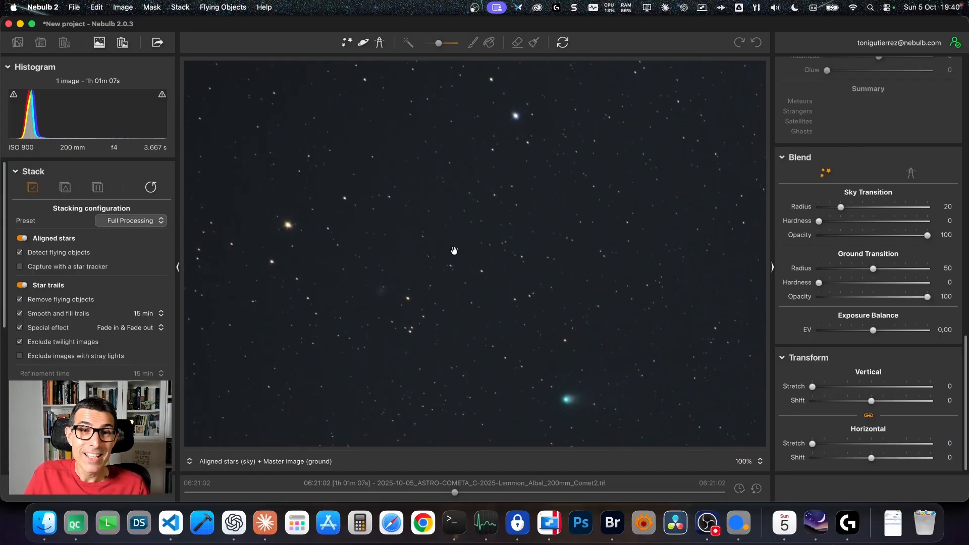